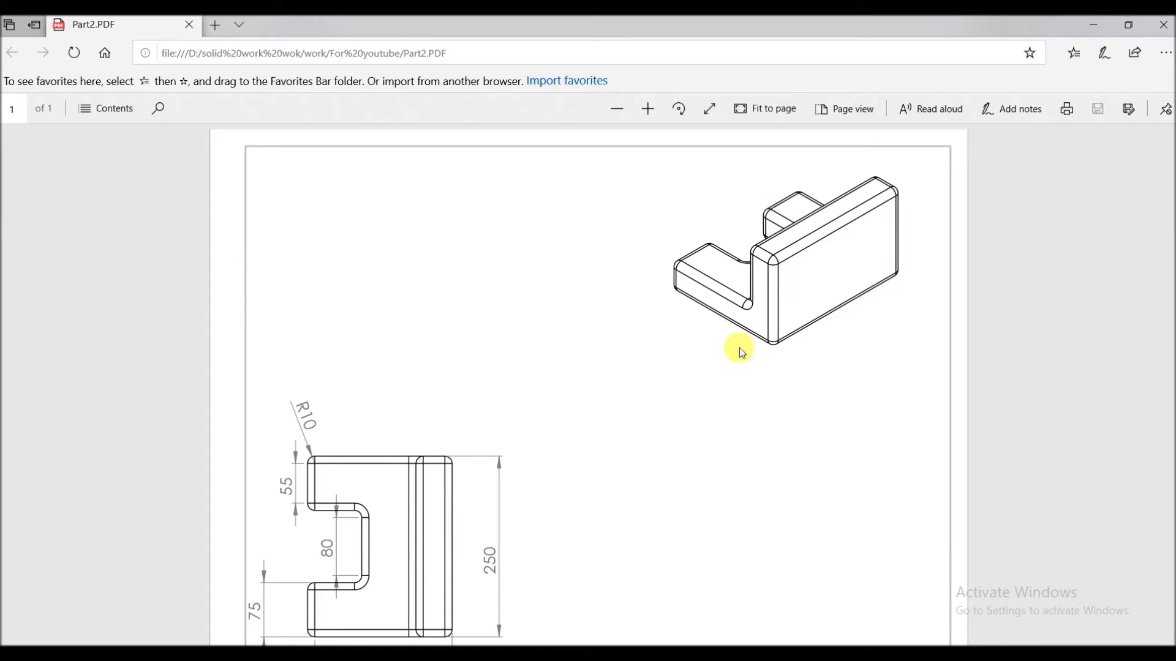
Step: Look over the Part2 drawing, including the isometric view, dimensioned views and title block
scroll(485, 337, "down", 2)
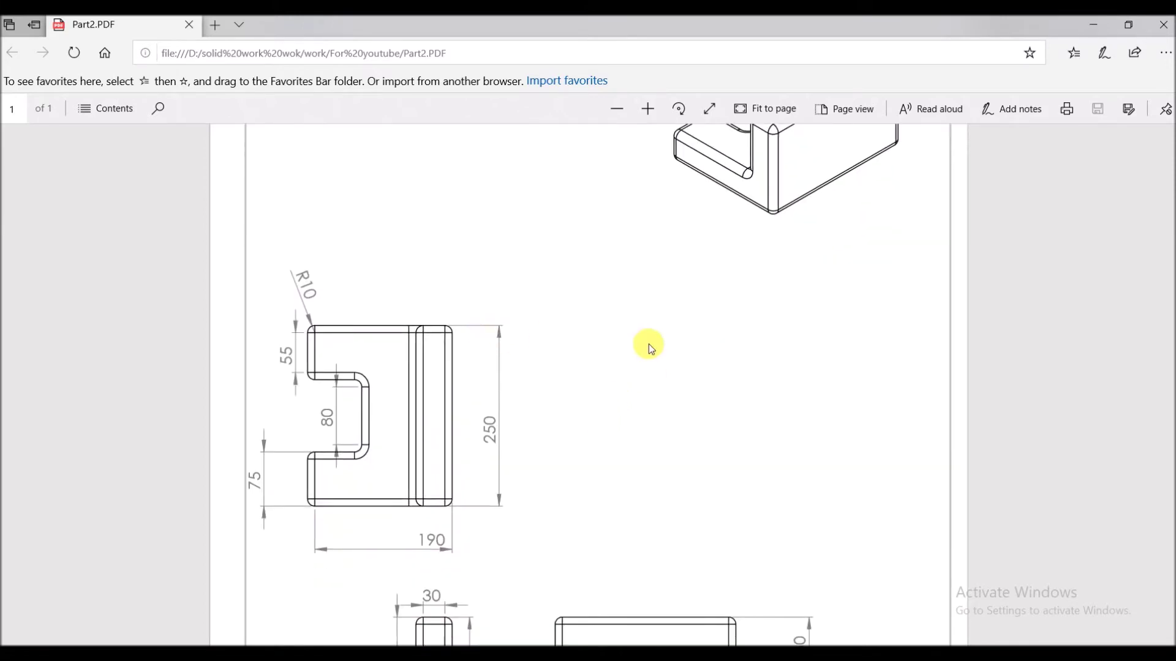
scroll(691, 359, "down", 6)
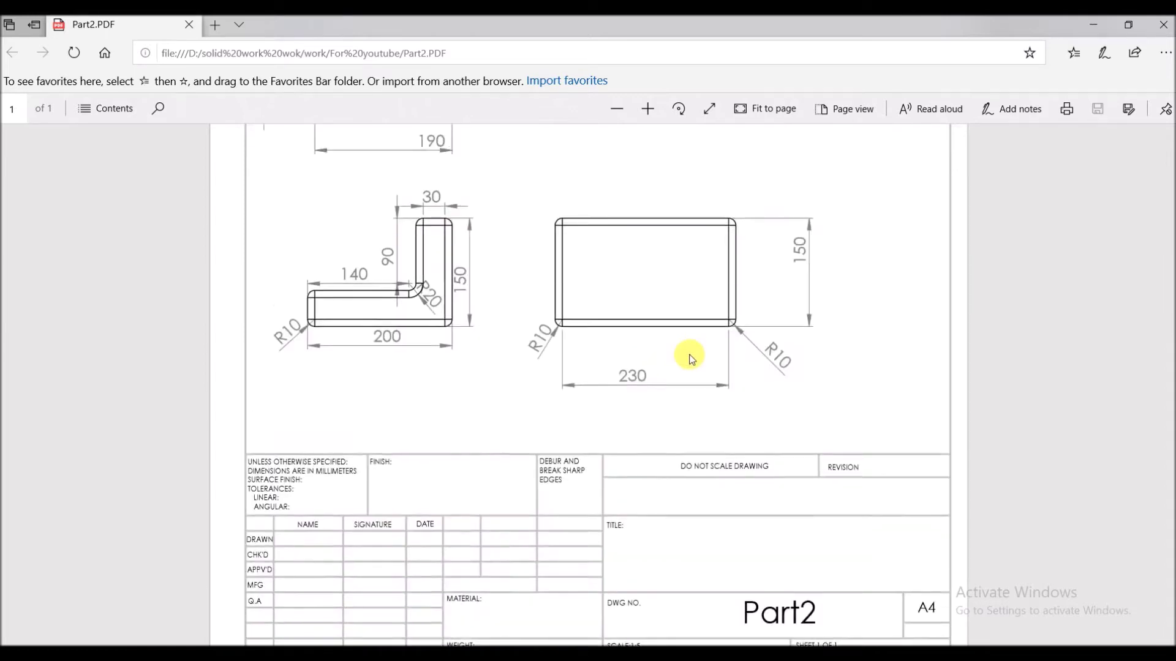
scroll(691, 359, "up", 8)
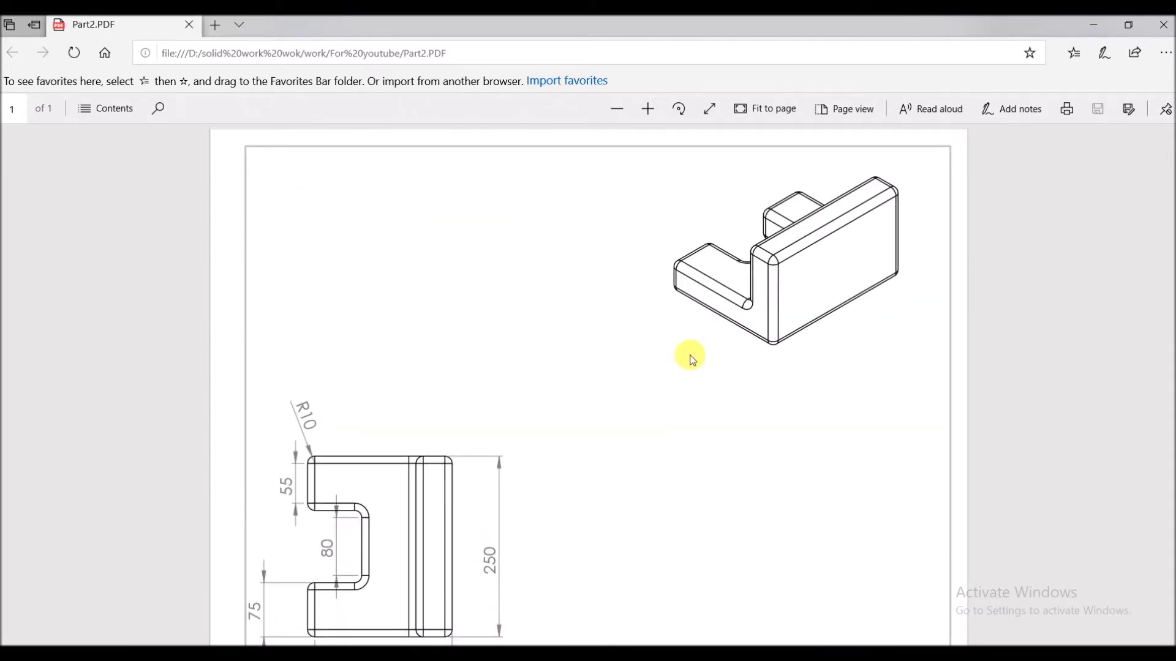
scroll(692, 360, "down", 2)
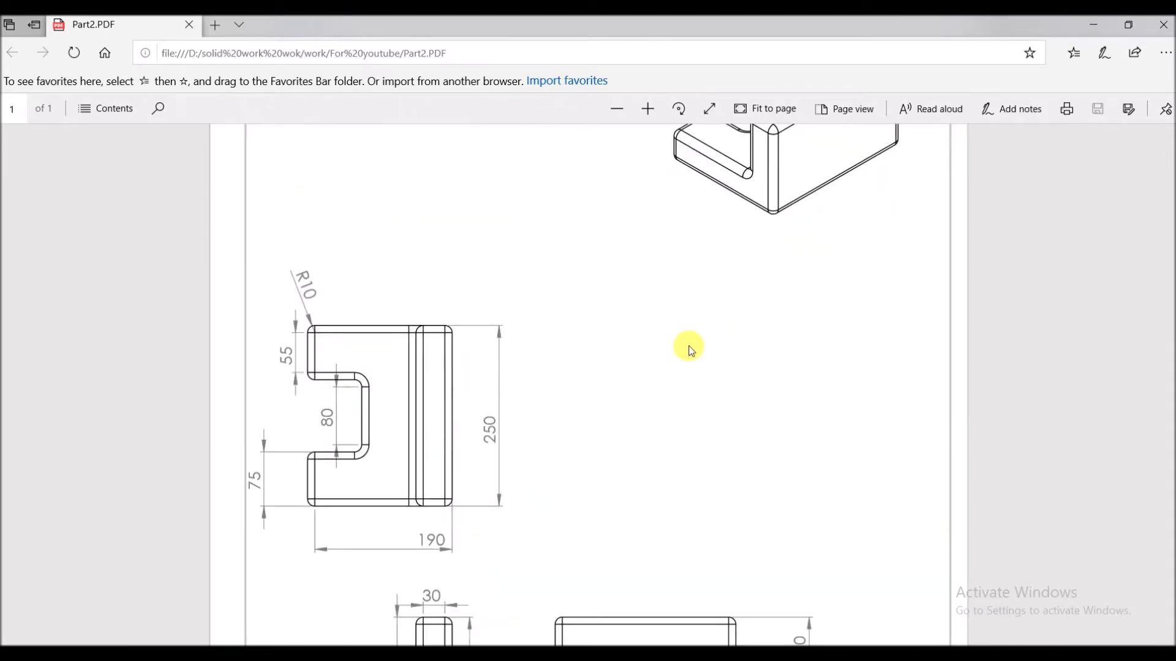
Step: Switch to SolidWorks and start a new document
left_click(1093, 24)
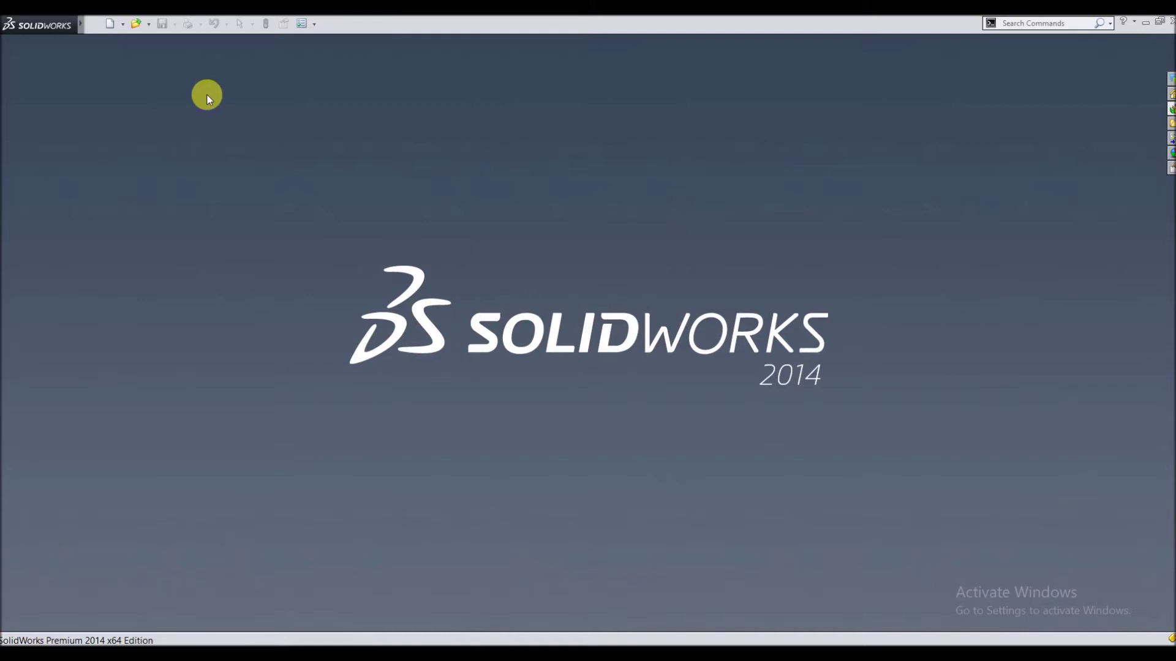
left_click(111, 23)
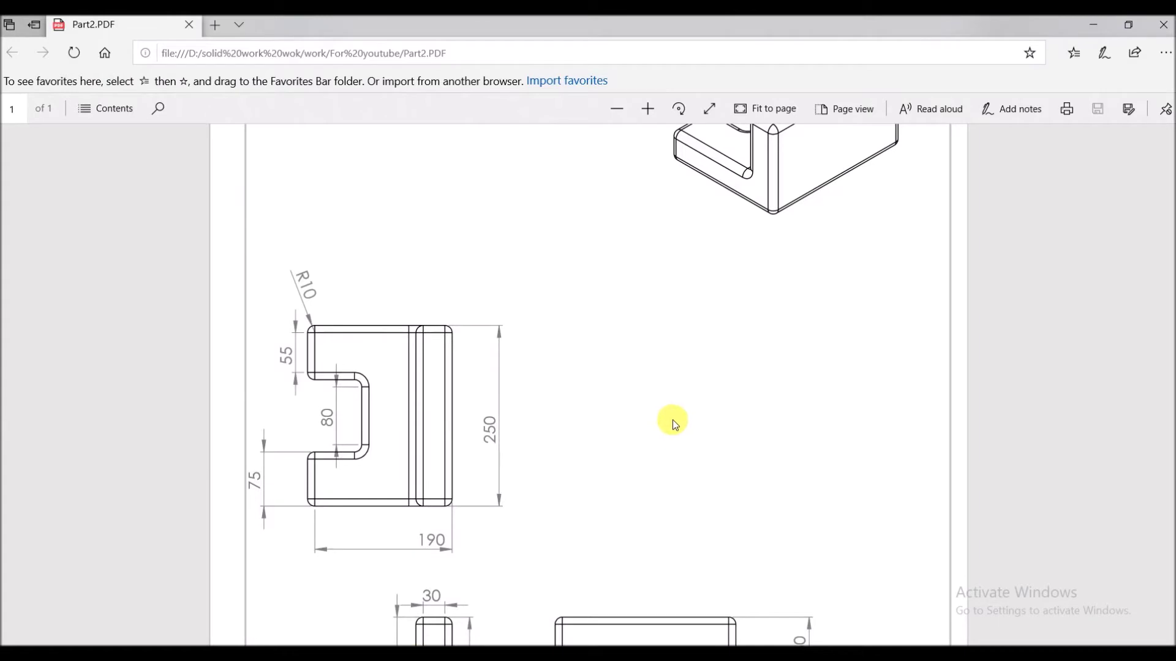
Step: Examine the Part2 PDF's isometric view and the dimensions and radii in its three orthographic views
scroll(672, 420, "down", 5)
scroll(674, 417, "up", 7)
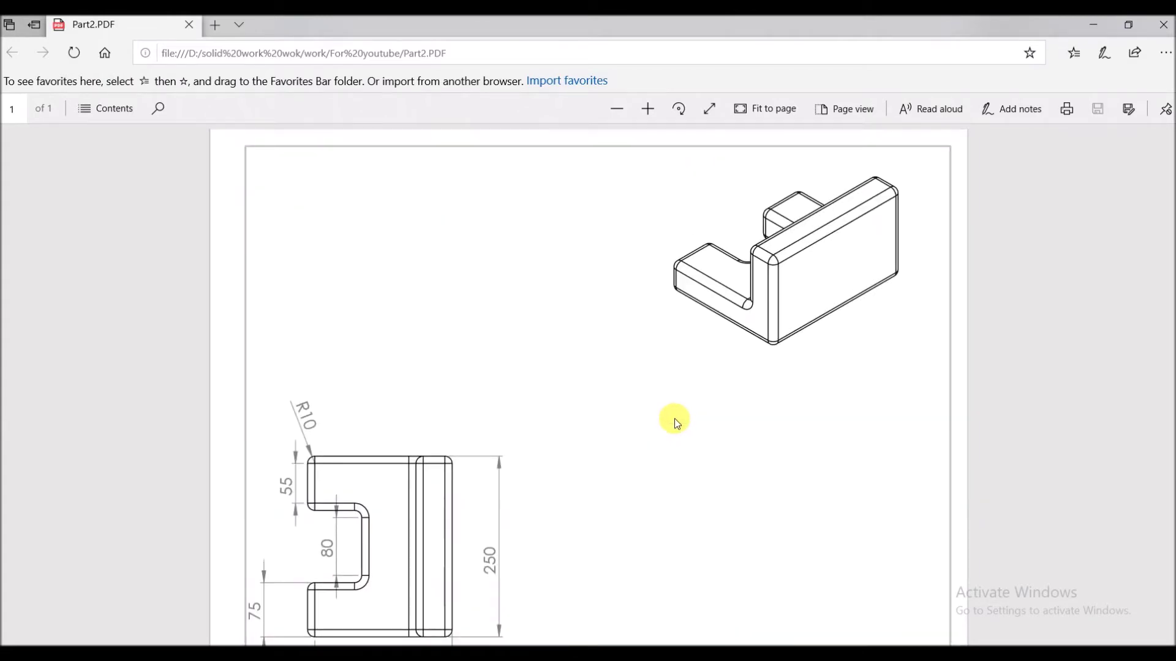
scroll(676, 423, "down", 2)
scroll(674, 418, "down", 7)
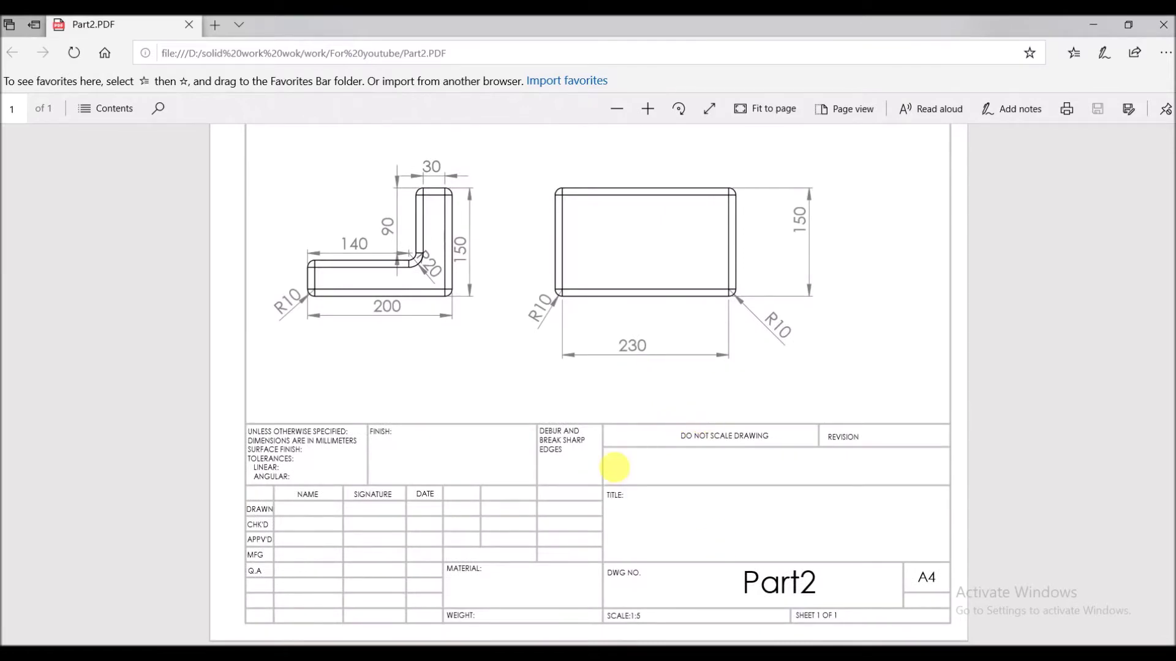
scroll(611, 467, "up", 8)
scroll(619, 471, "down", 7)
scroll(618, 471, "down", 1)
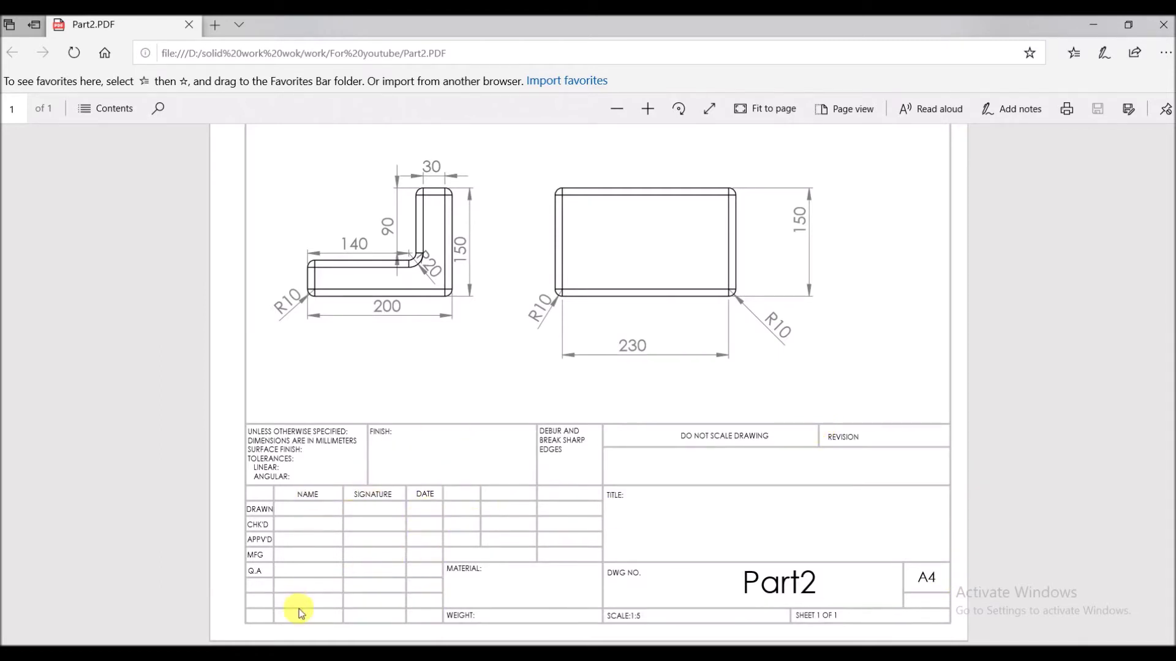
scroll(521, 354, "up", 10)
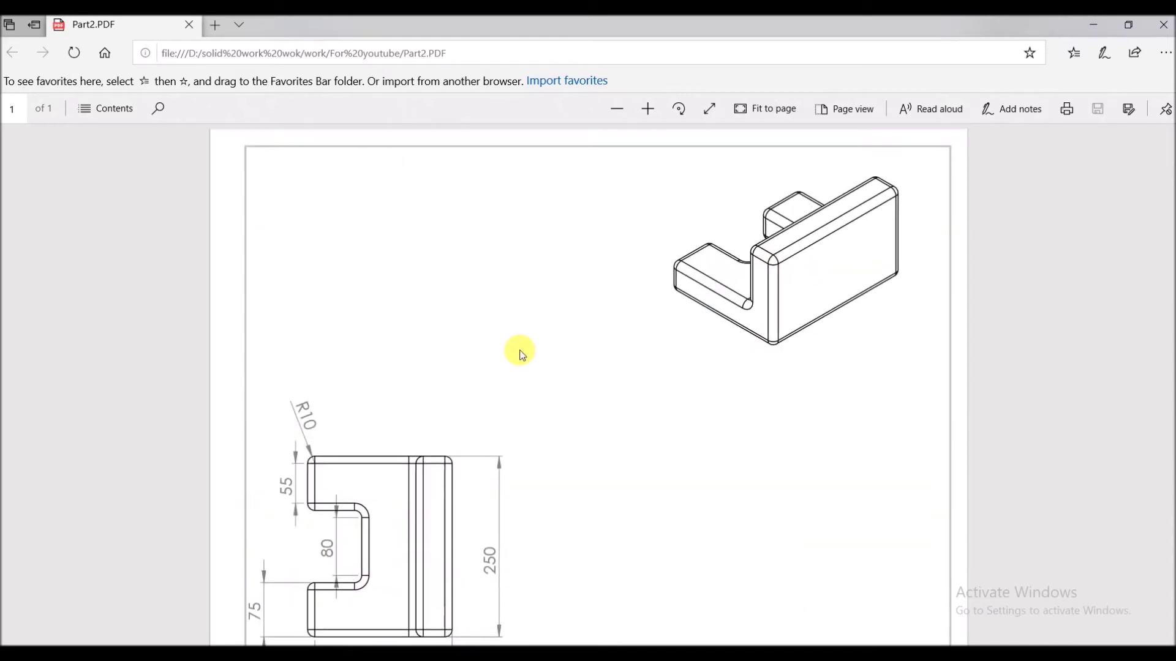
scroll(521, 354, "down", 5)
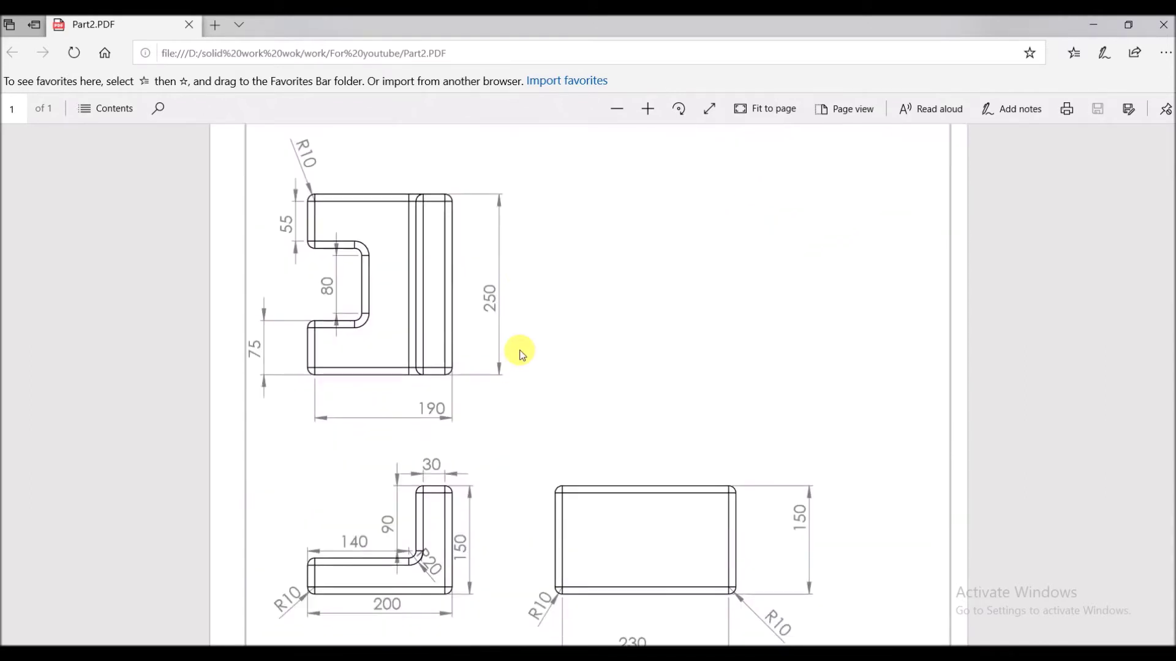
scroll(521, 354, "up", 5)
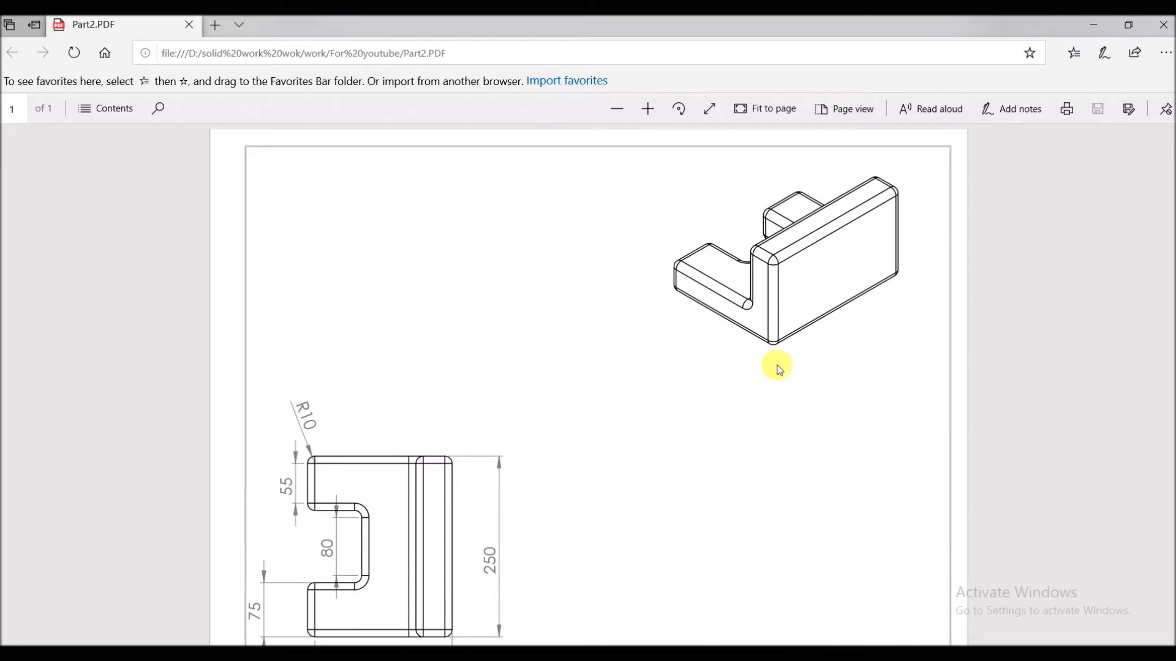
scroll(693, 408, "down", 5, "ctrl")
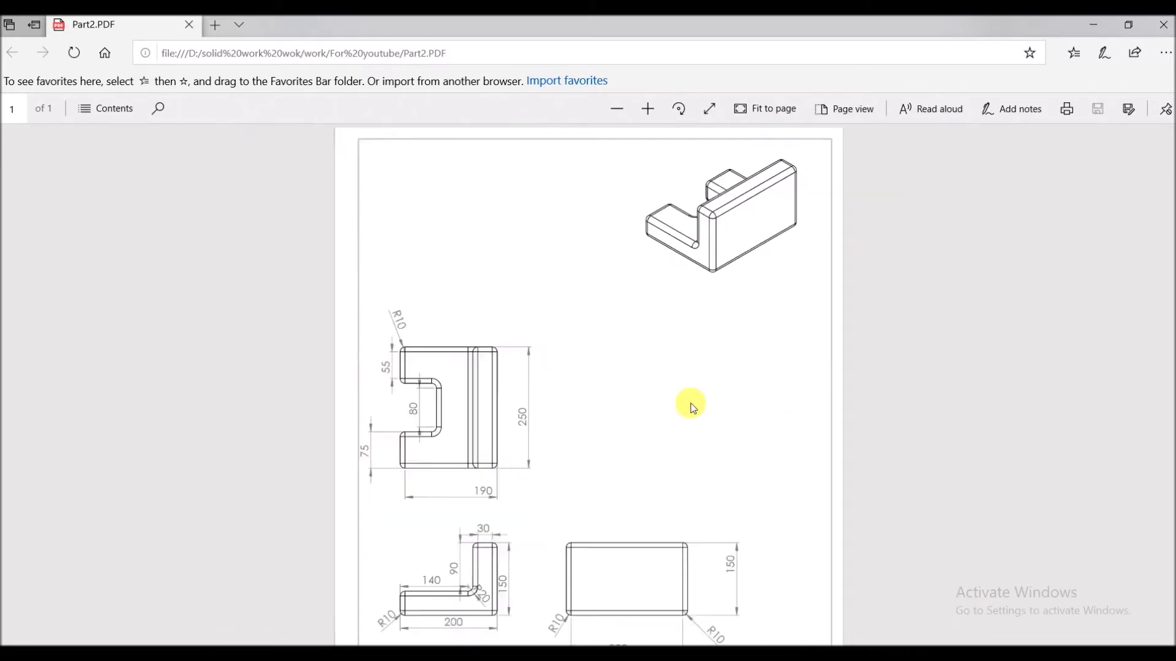
Step: Return to SolidWorks and create the new document as a Part
left_click(653, 119)
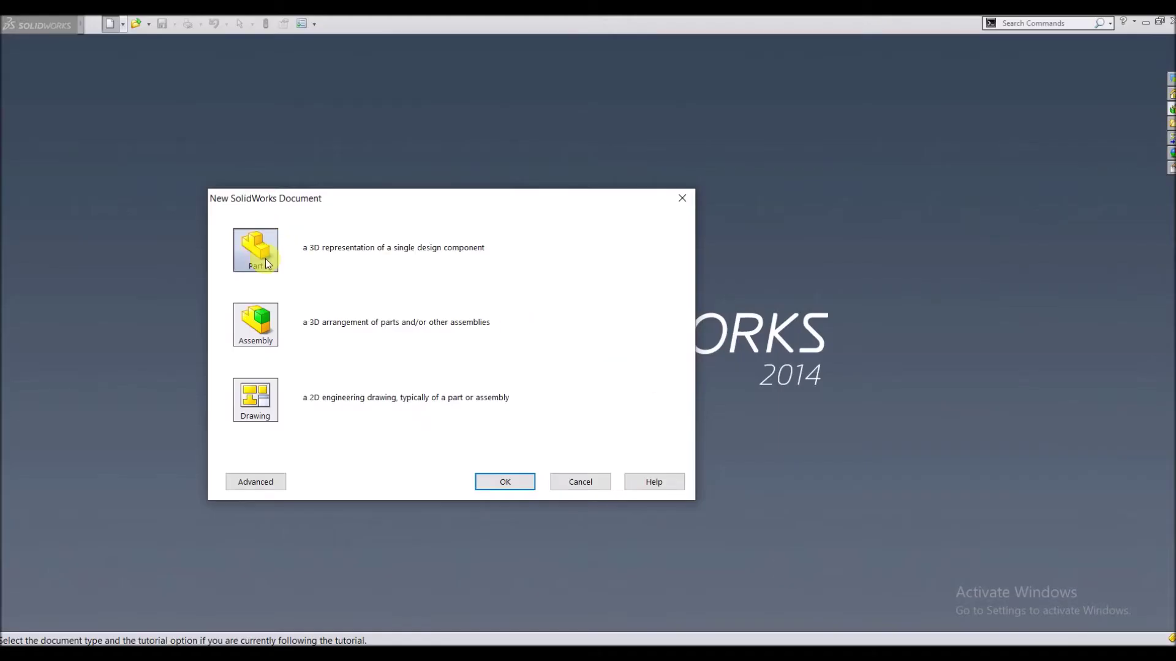
left_click(508, 490)
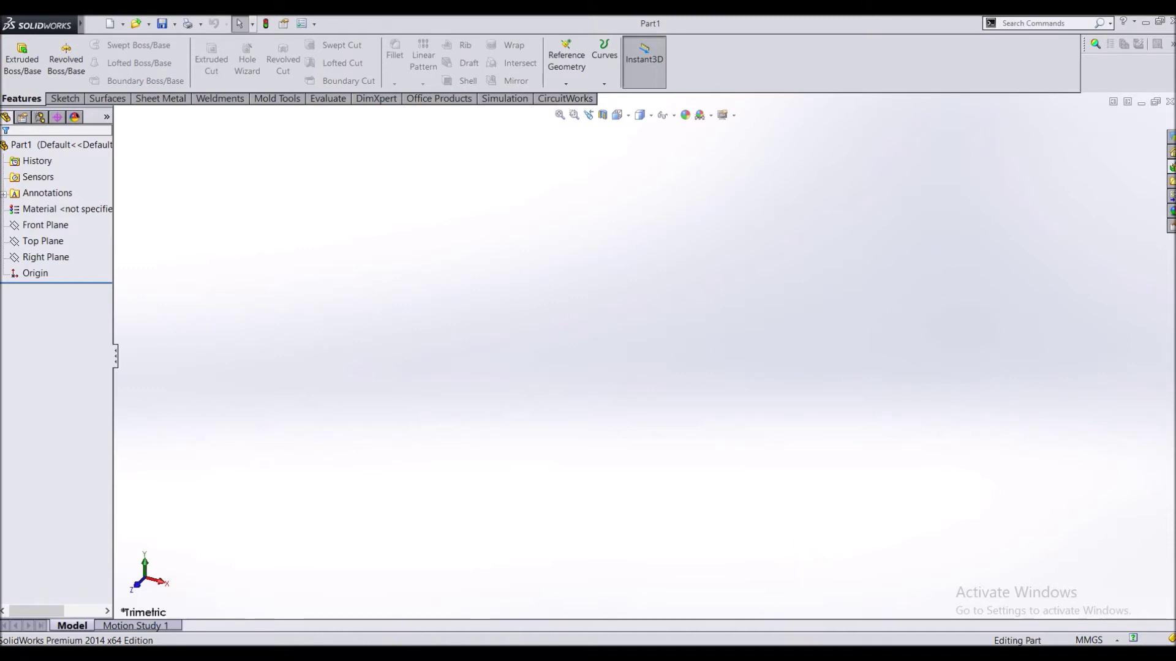
Step: Switch to the Part2 PDF and compare the L-shaped profile's dimensions with the isometric and other views
key("alt+Tab")
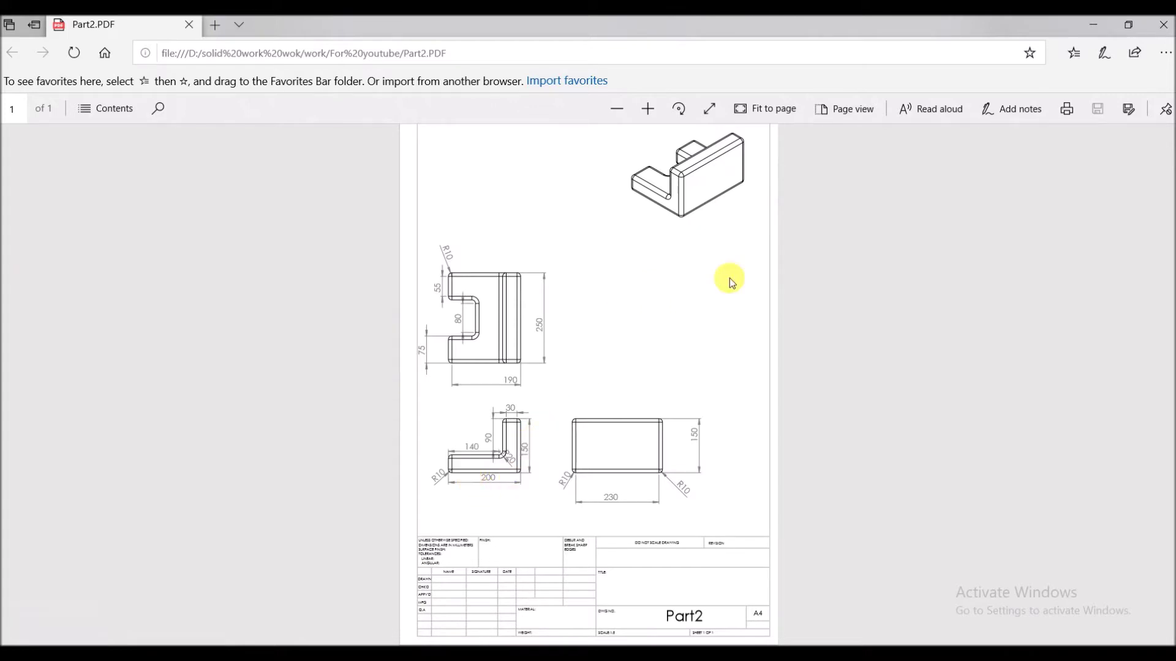
left_click(664, 114)
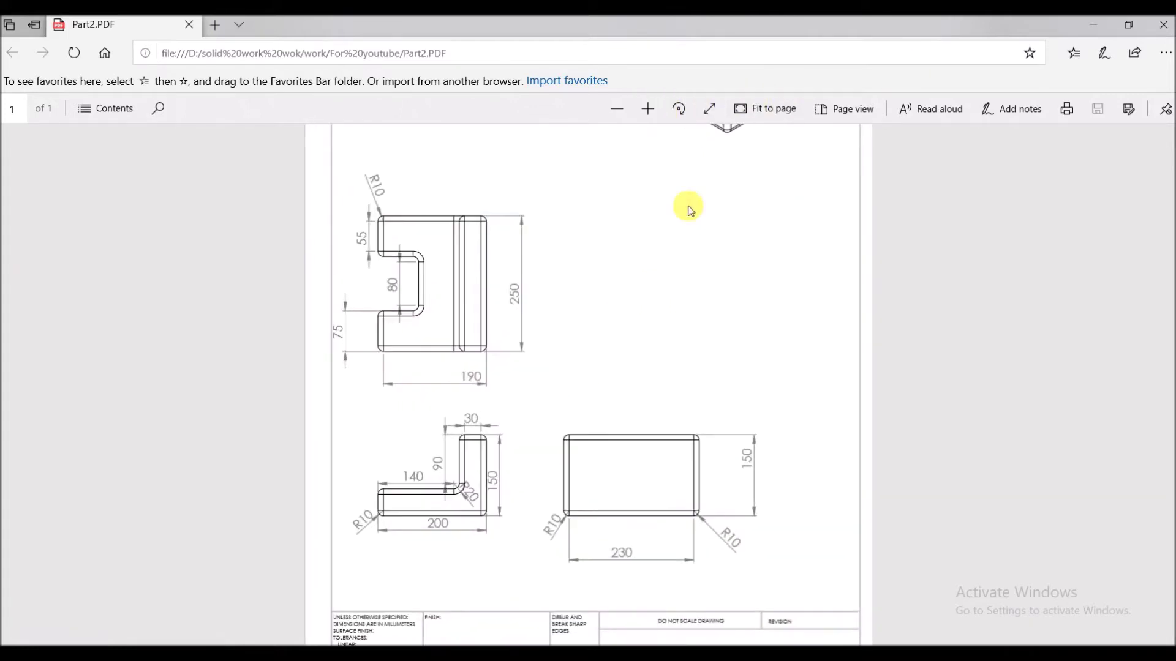
scroll(739, 238, "up", 3)
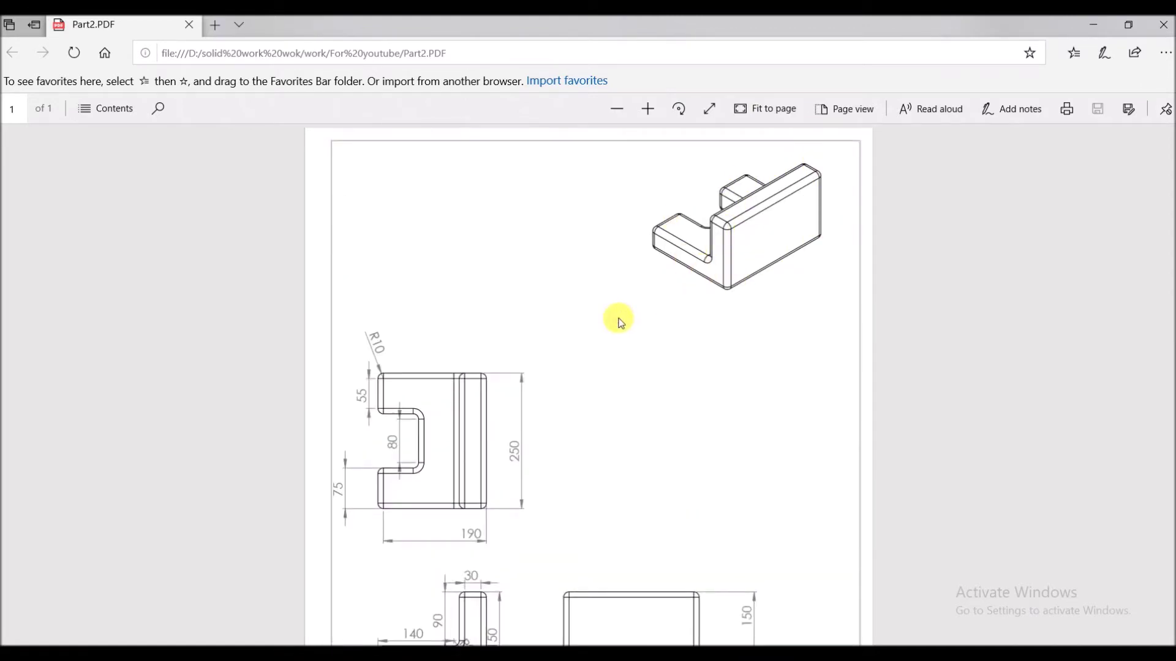
scroll(703, 294, "down", 5)
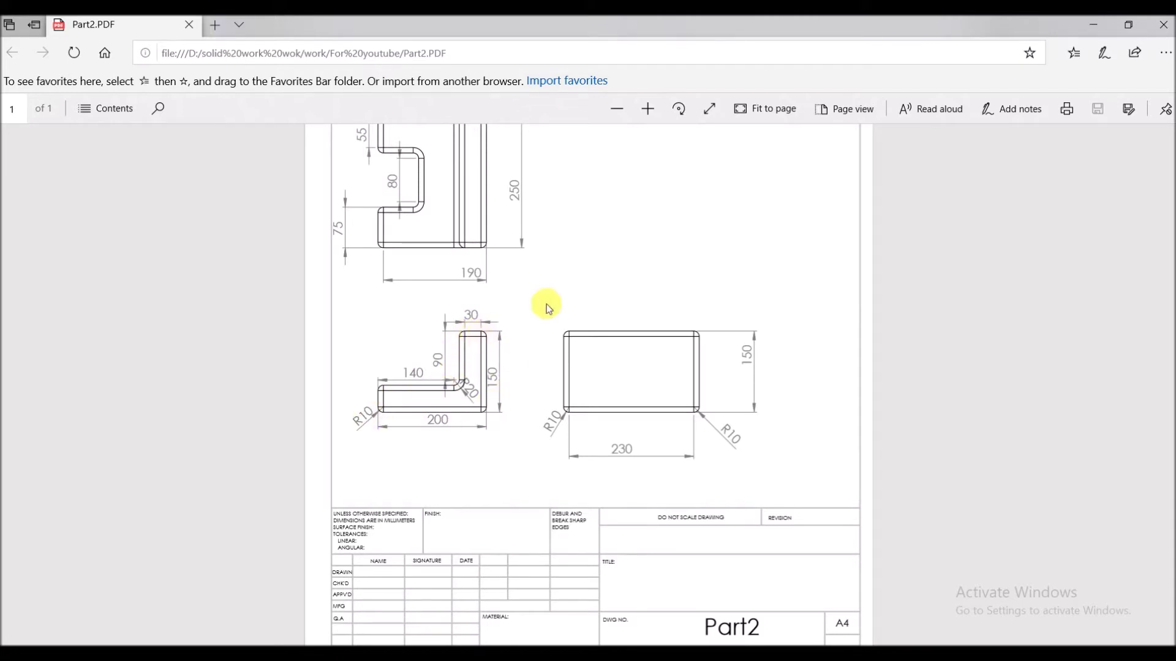
scroll(549, 303, "up", 5)
scroll(551, 303, "down", 2)
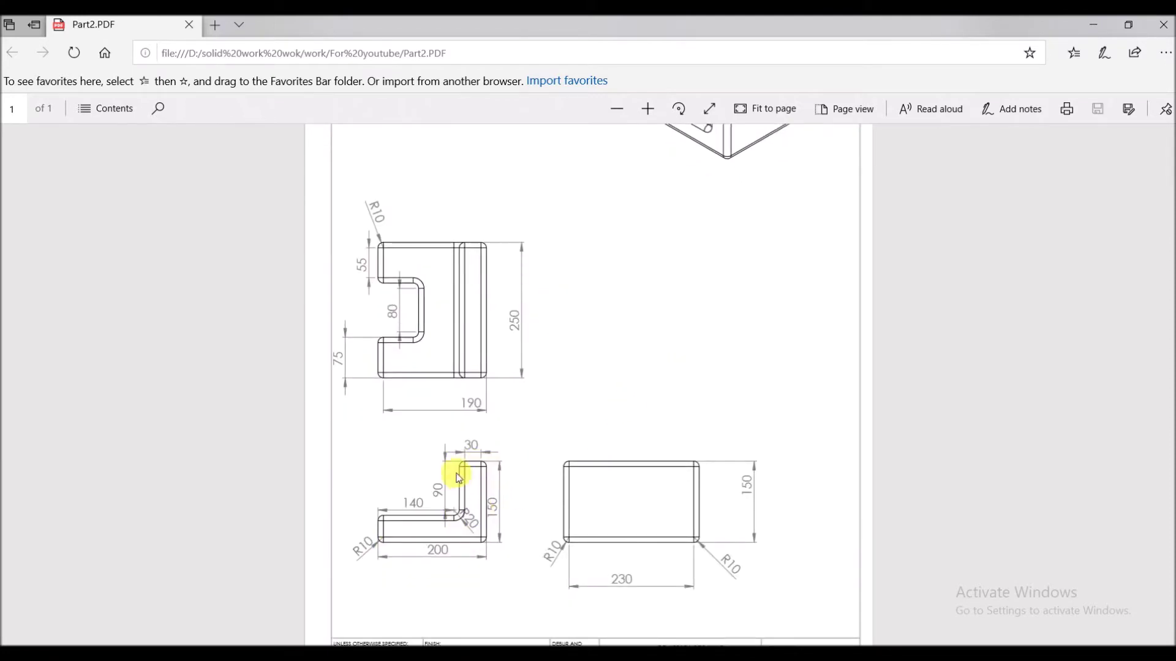
scroll(714, 339, "down", 2)
scroll(714, 342, "up", 4)
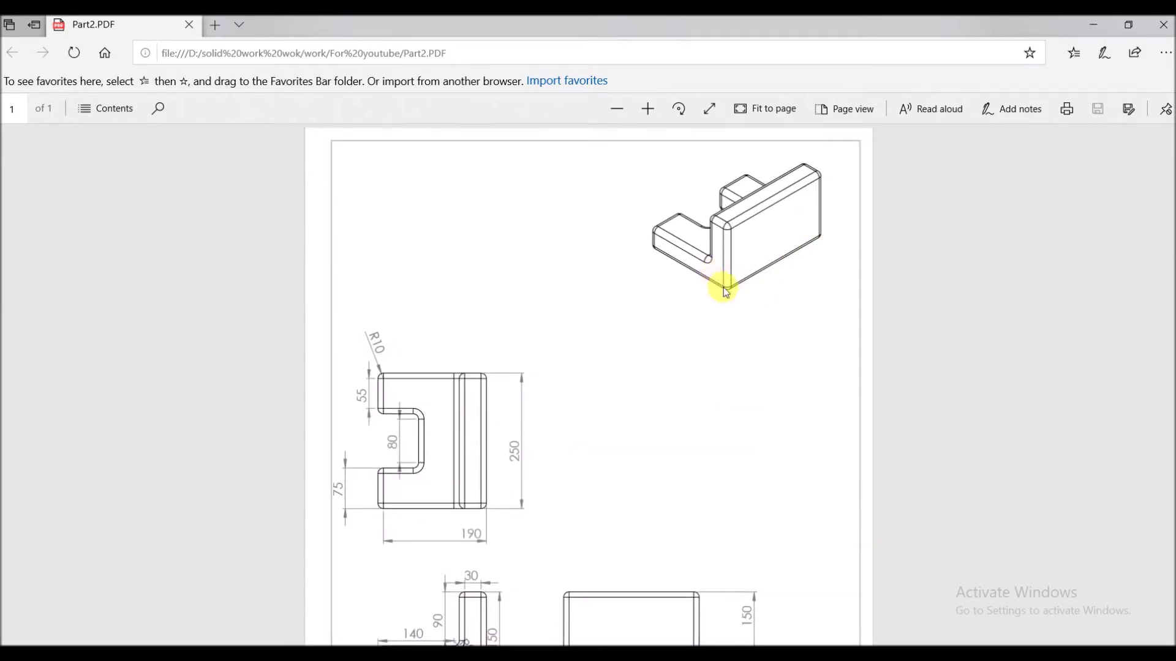
scroll(743, 330, "down", 4)
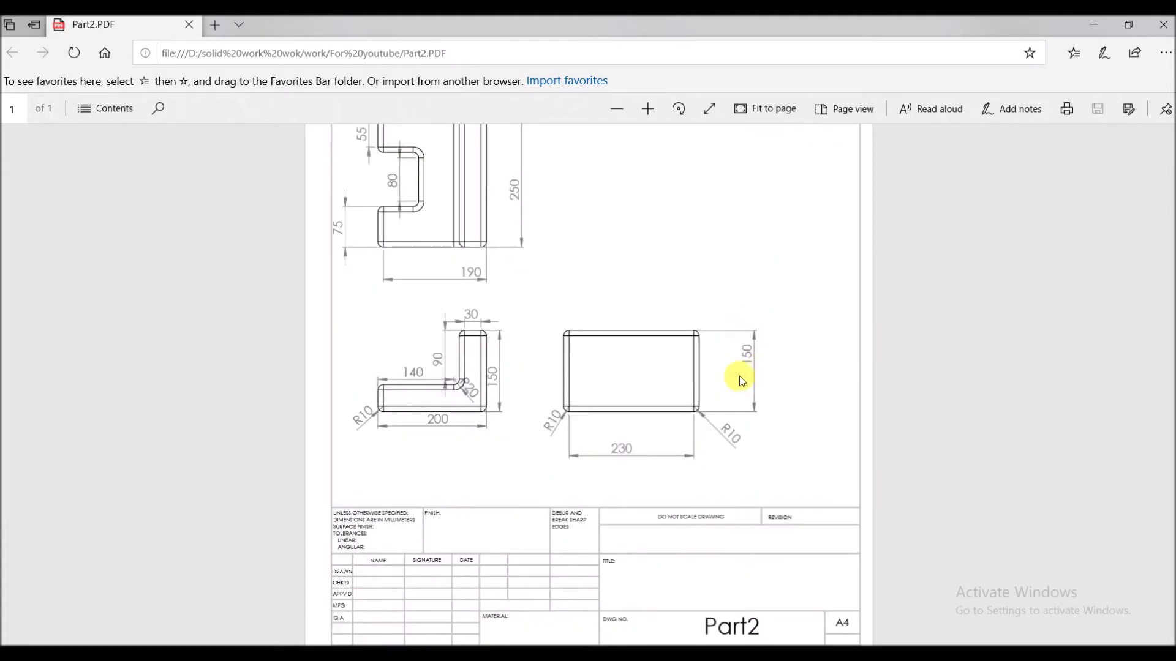
scroll(677, 320, "up", 4)
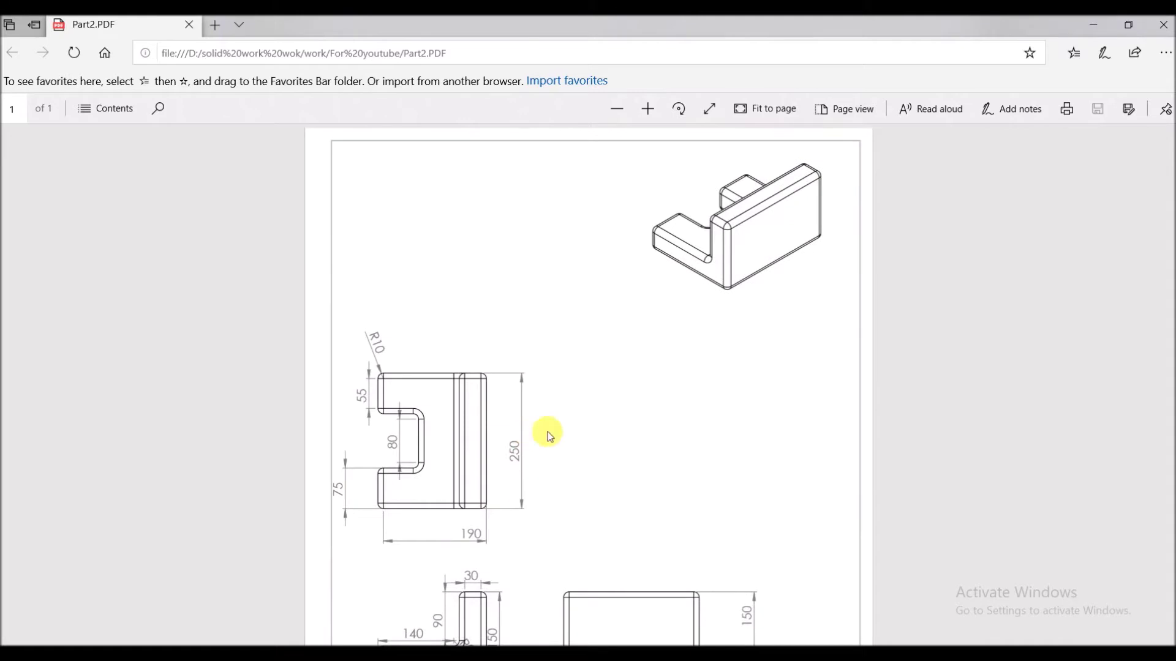
scroll(530, 499, "down", 2)
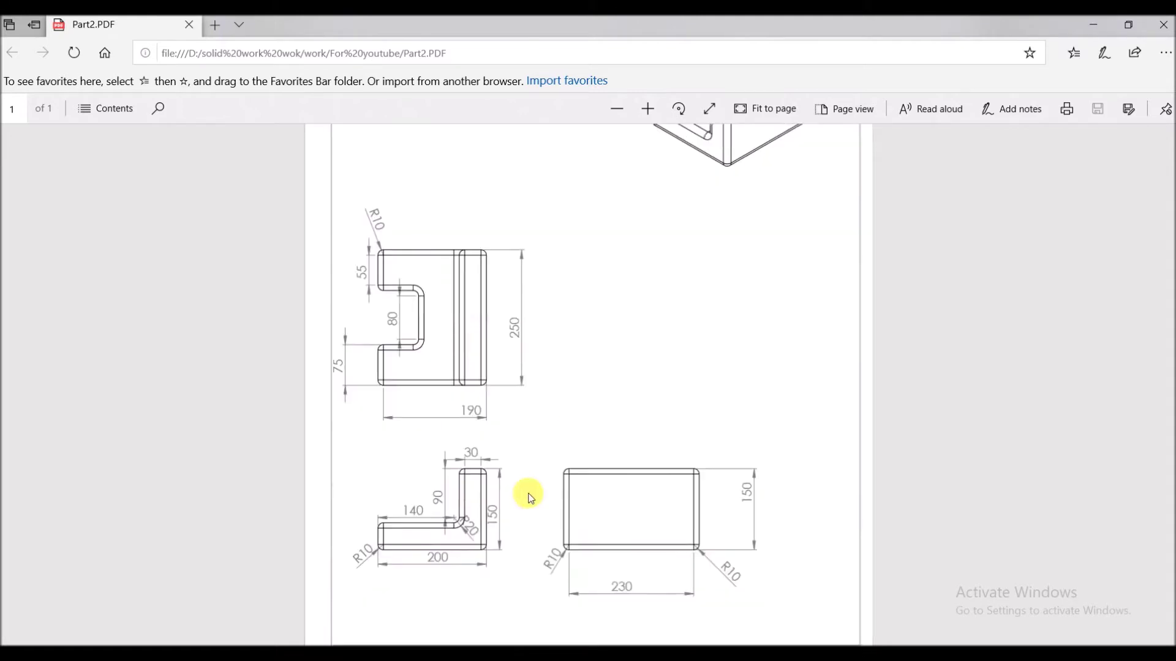
scroll(536, 370, "down", 2)
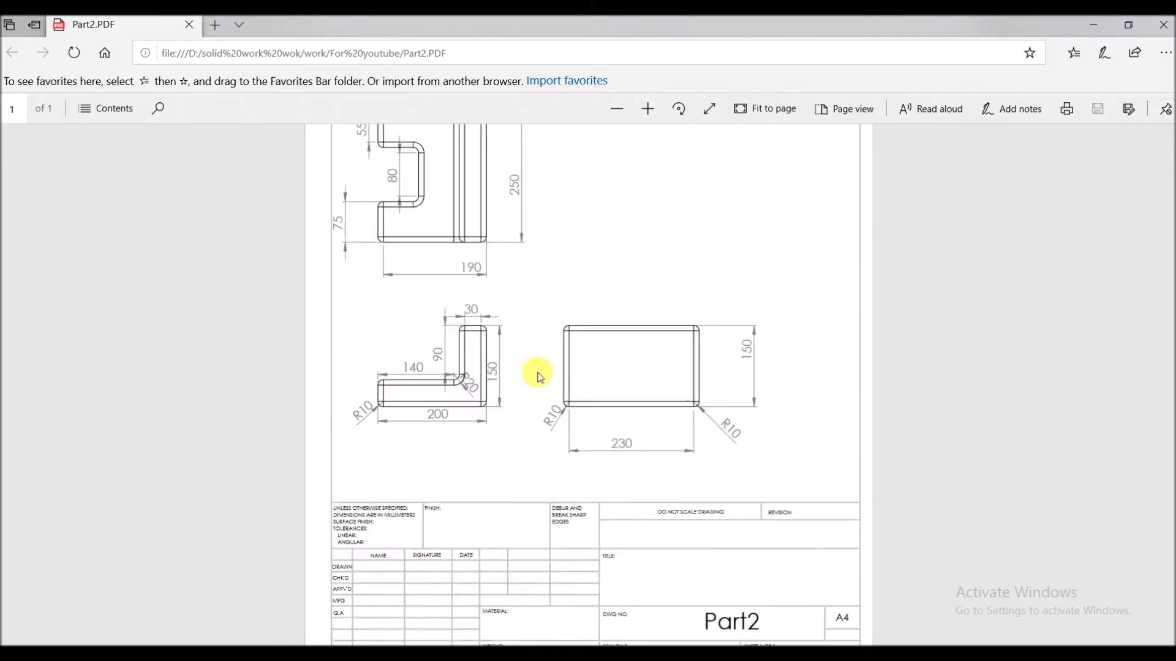
scroll(536, 370, "up", 4)
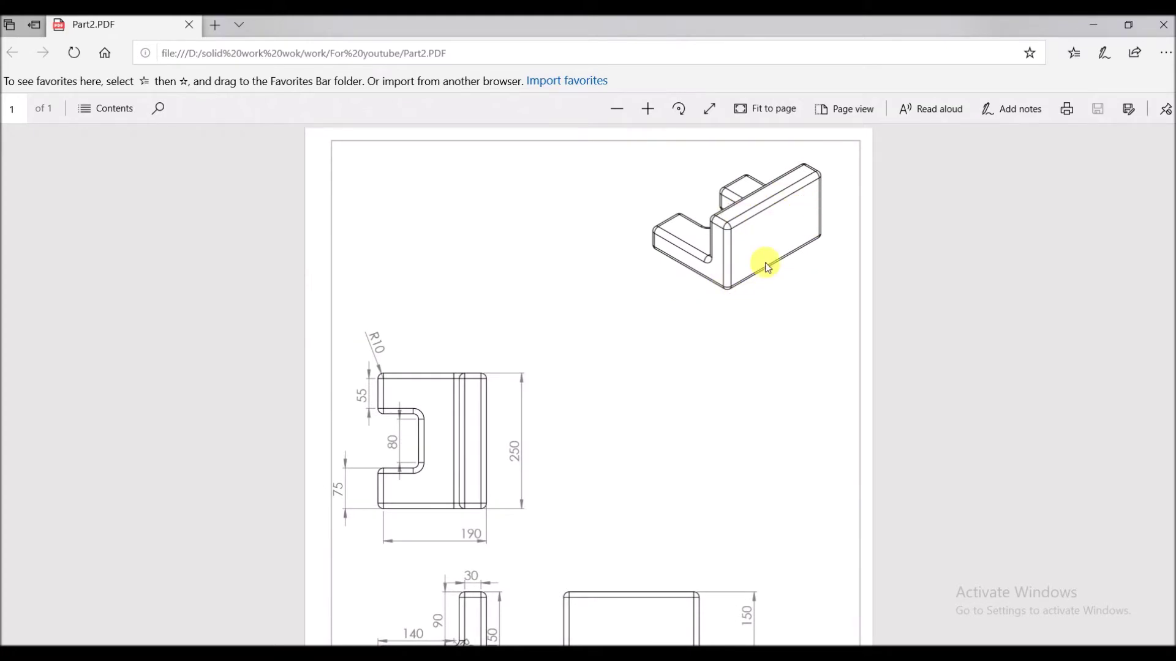
scroll(623, 329, "down", 3)
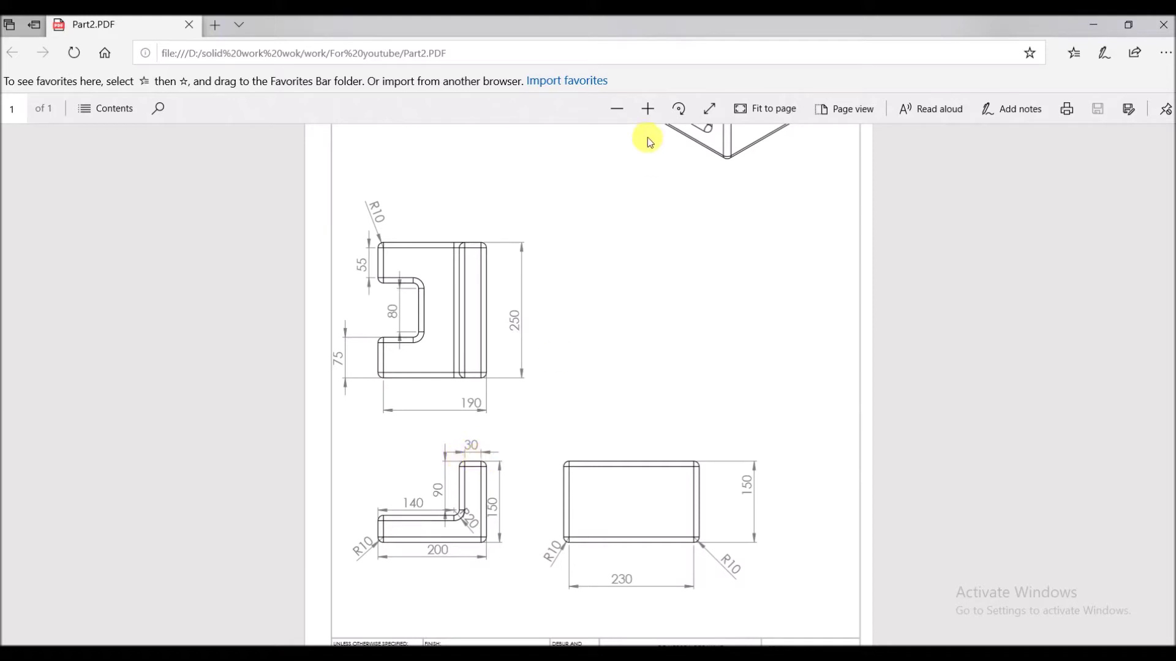
left_click(649, 112)
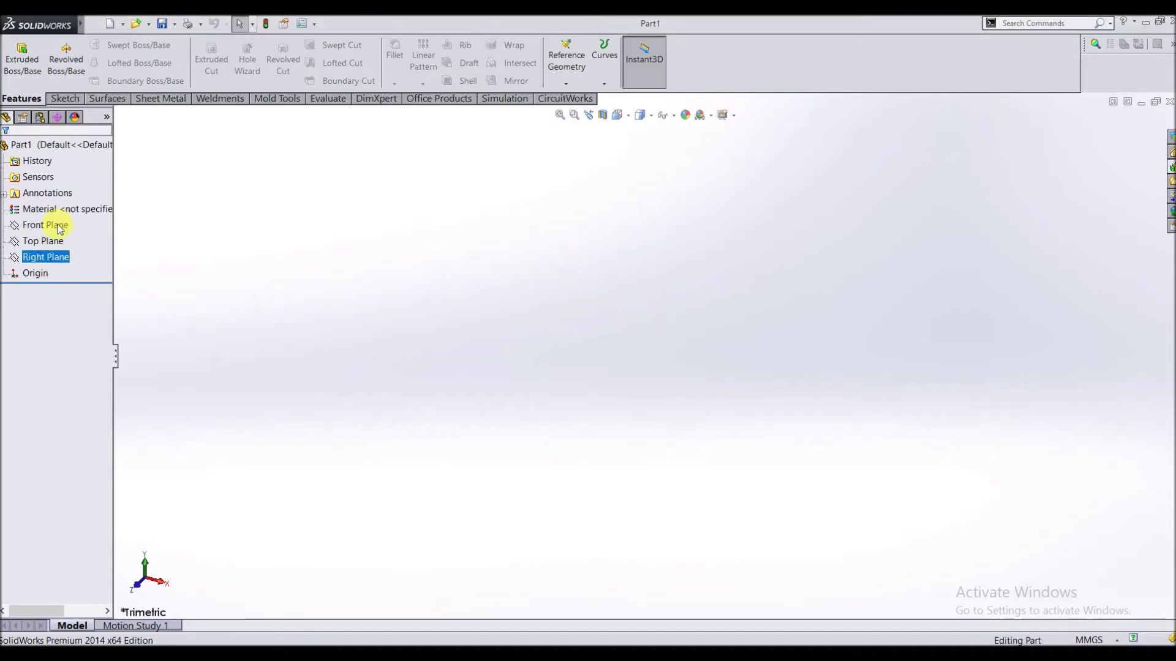
Step: Return to SolidWorks and orient the view normal to the Front Plane
left_click(57, 226)
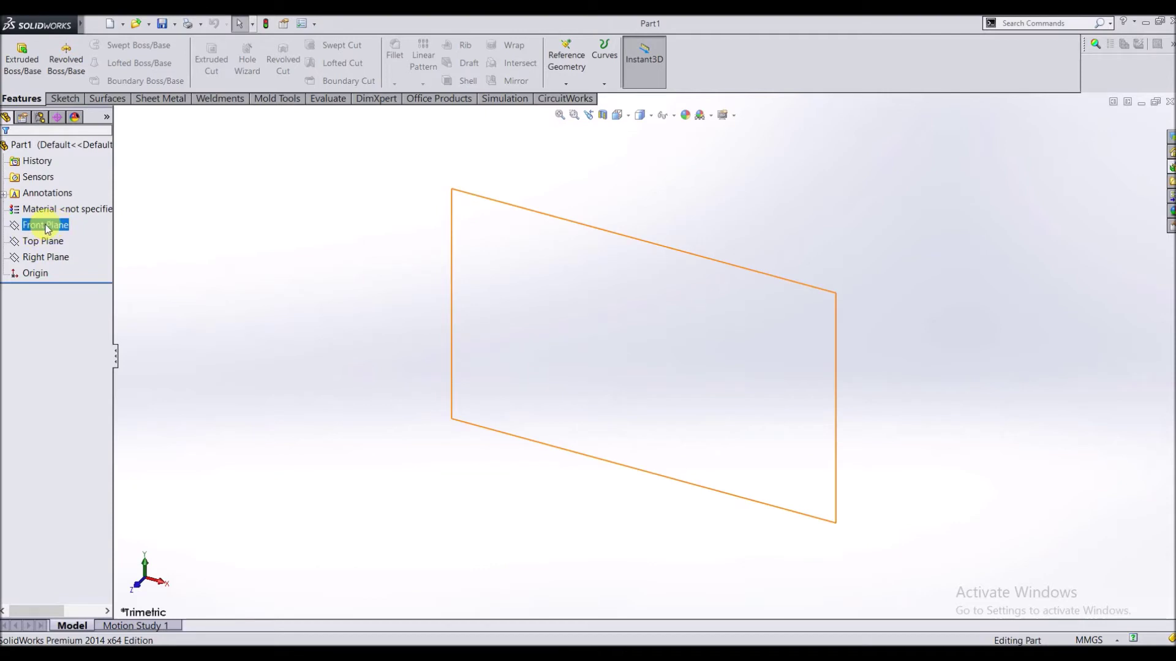
right_click(47, 229)
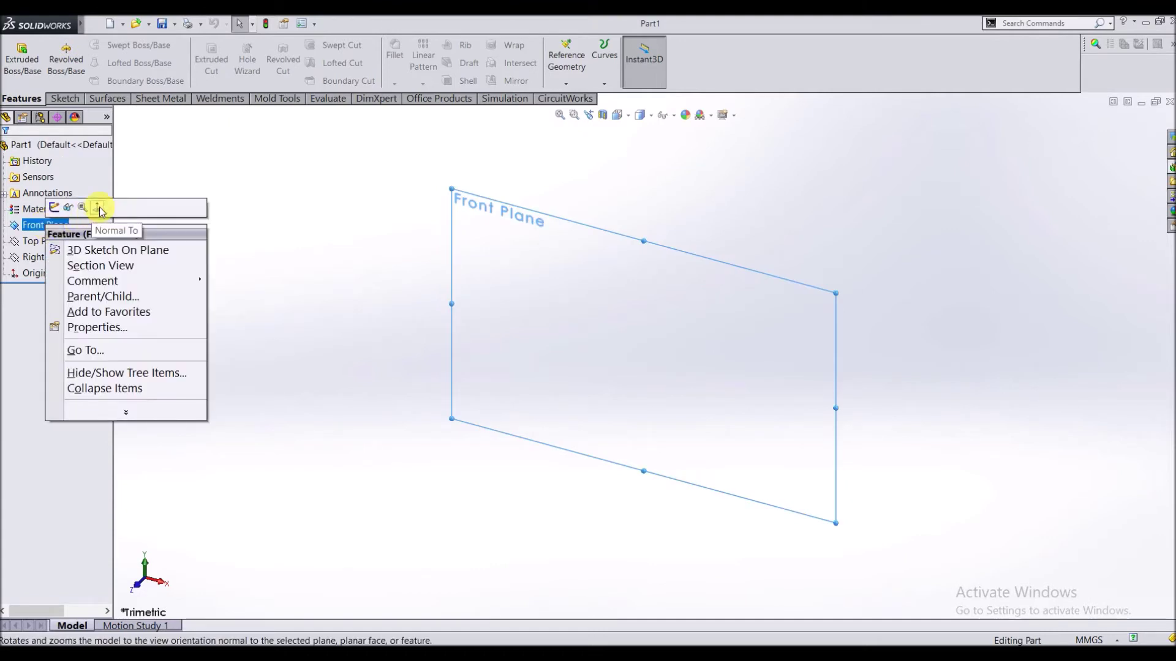
left_click(98, 209)
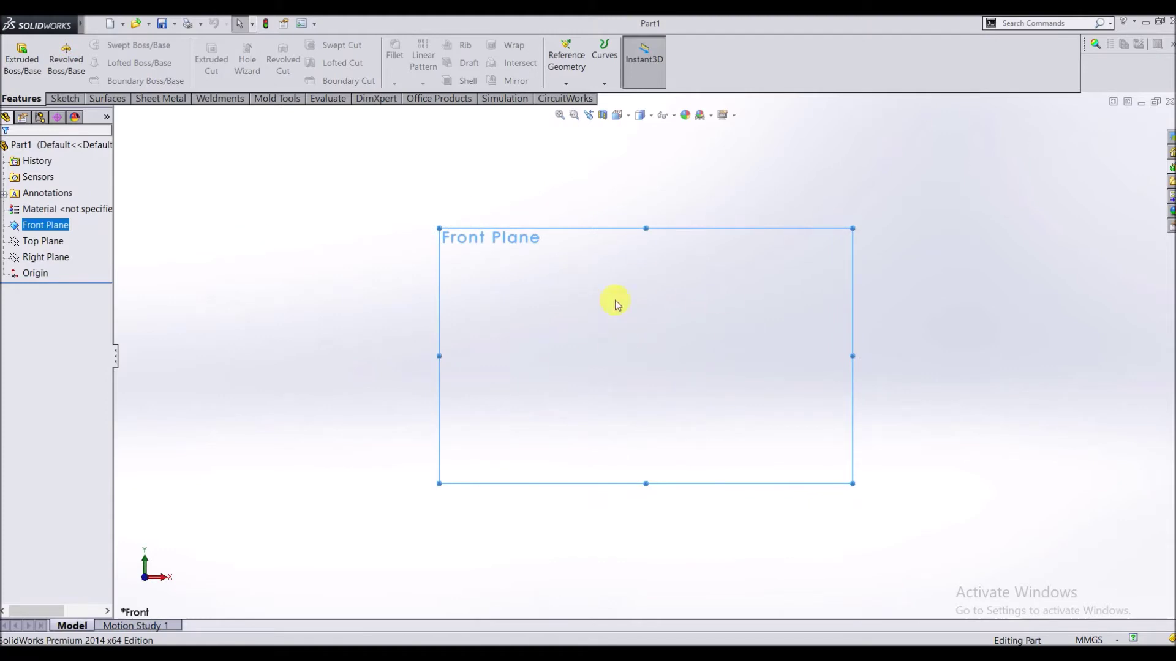
Step: Highlight the origin, inspect the available view orientations and return to the front view
left_click(32, 273)
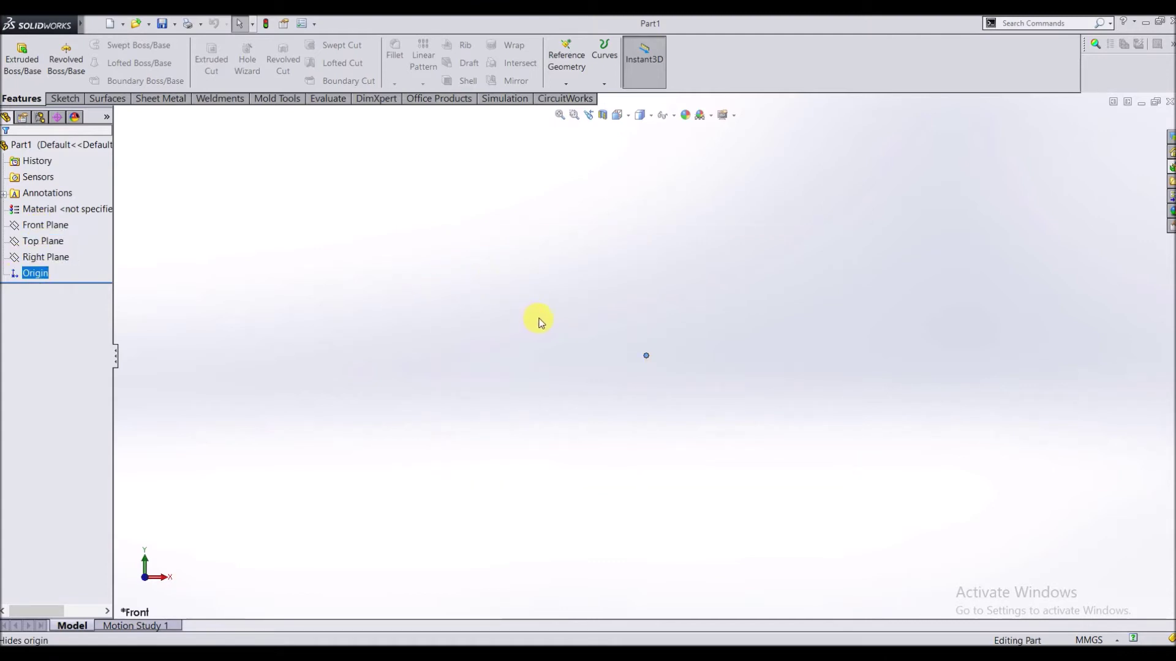
left_click(620, 120)
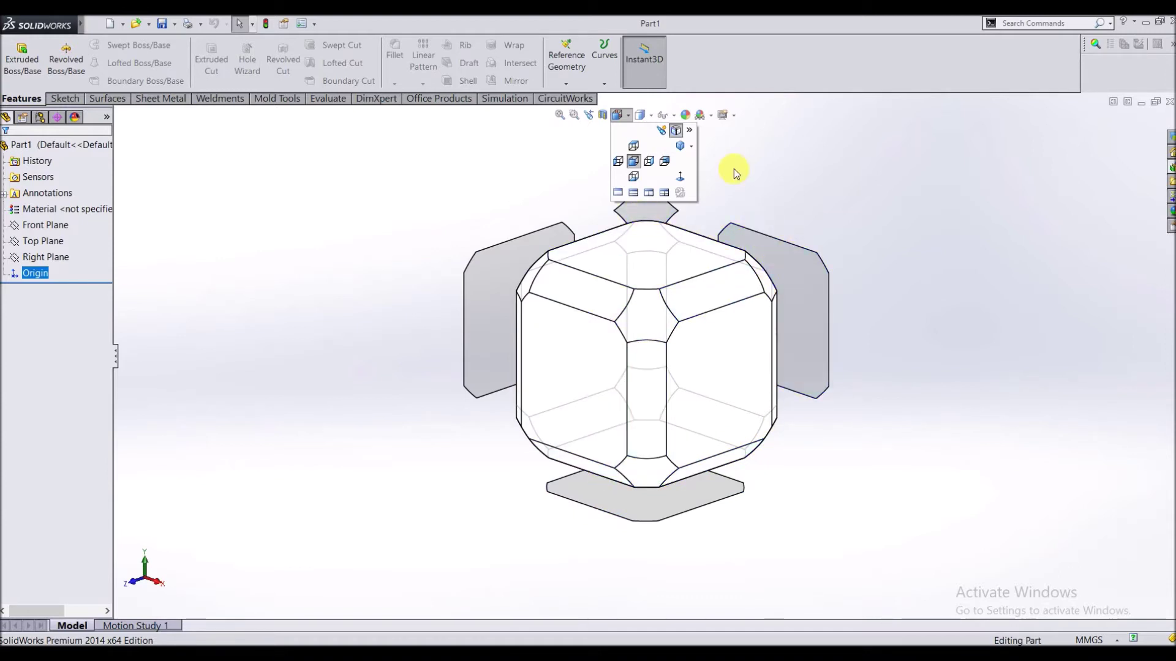
key("ctrl+1")
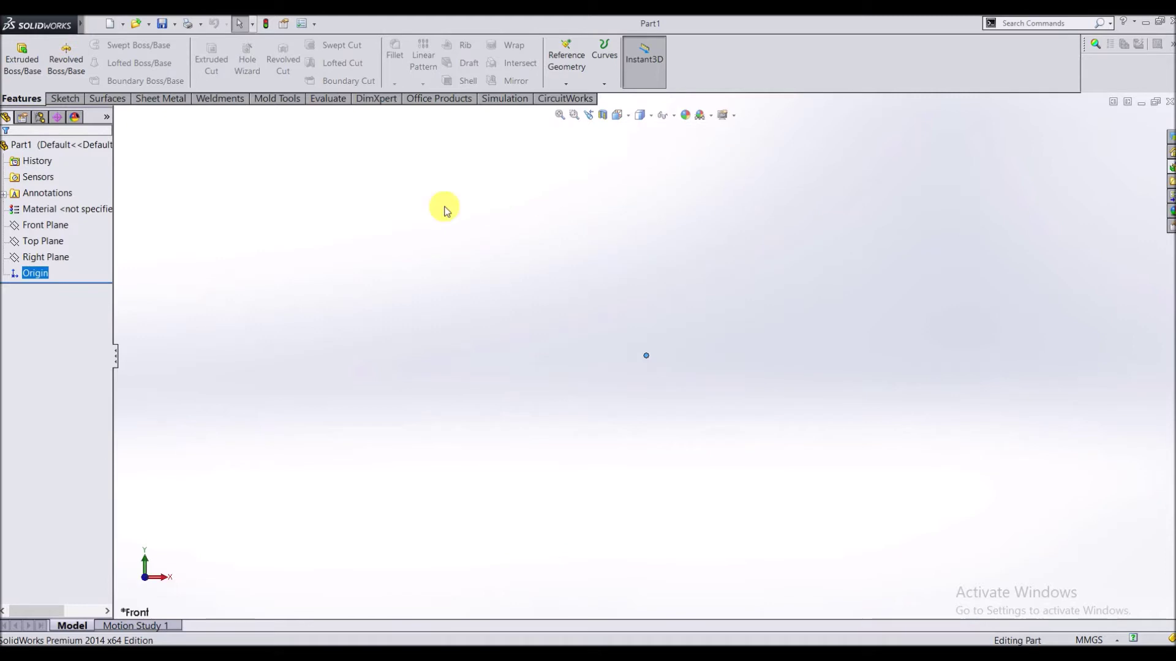
Step: Start a new sketch on the Front Plane, viewed from the front, and bring up the sketch tools
left_click(39, 228)
right_click(38, 231)
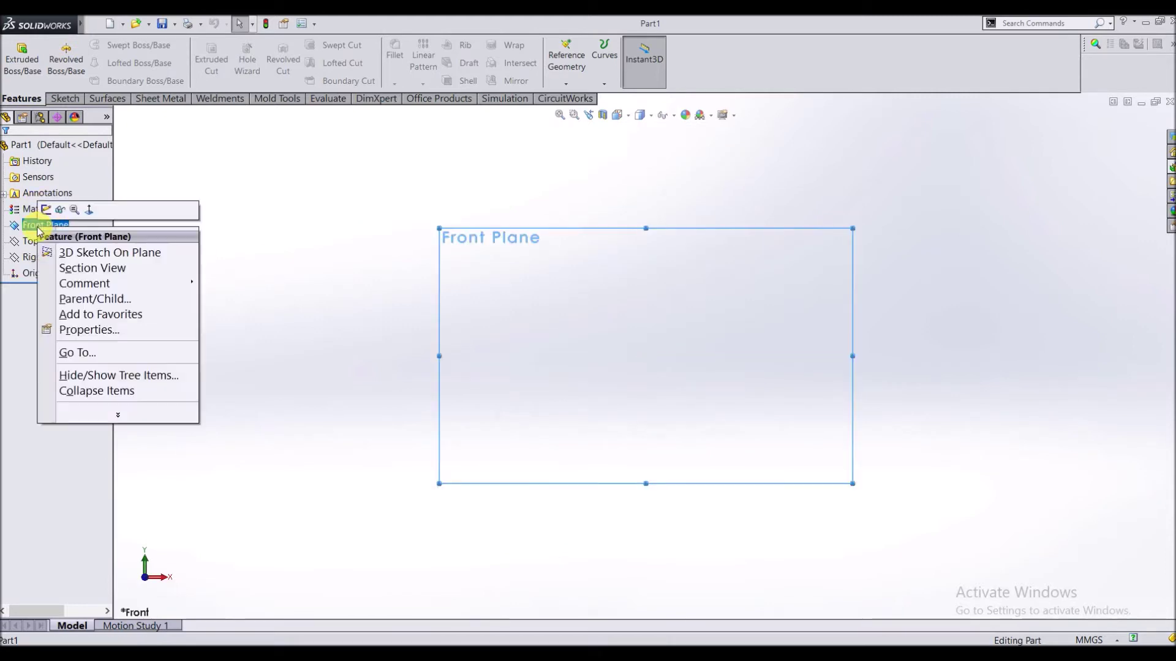
left_click(89, 209)
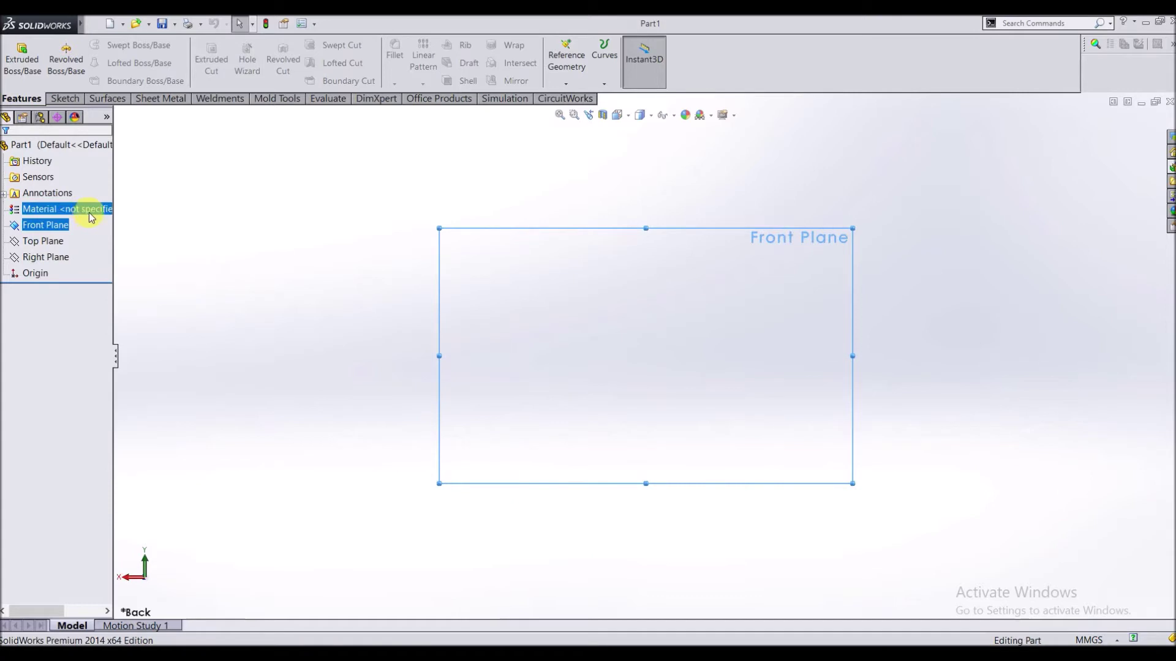
right_click(47, 231)
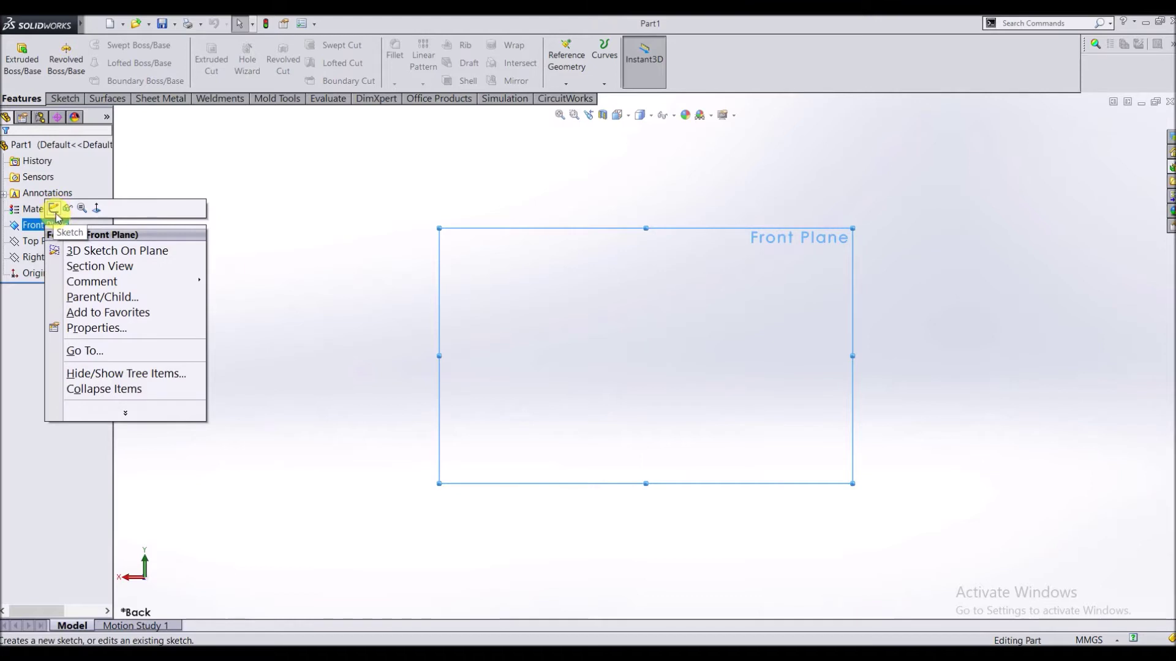
left_click(54, 210)
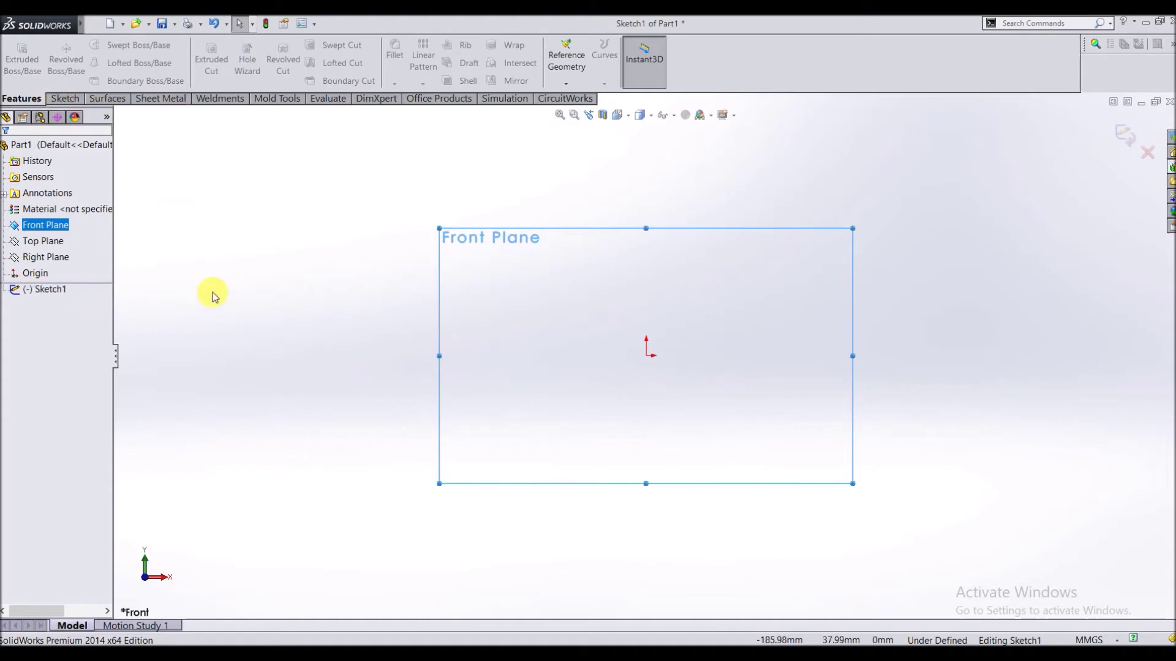
left_click(62, 100)
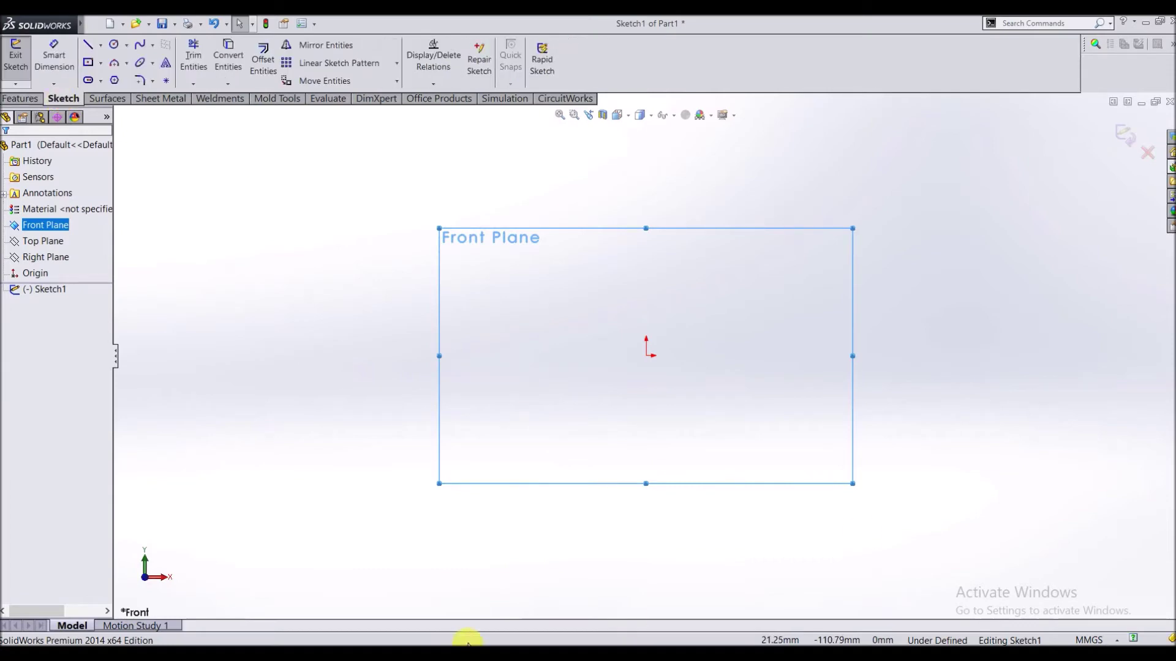
key("alt+Tab")
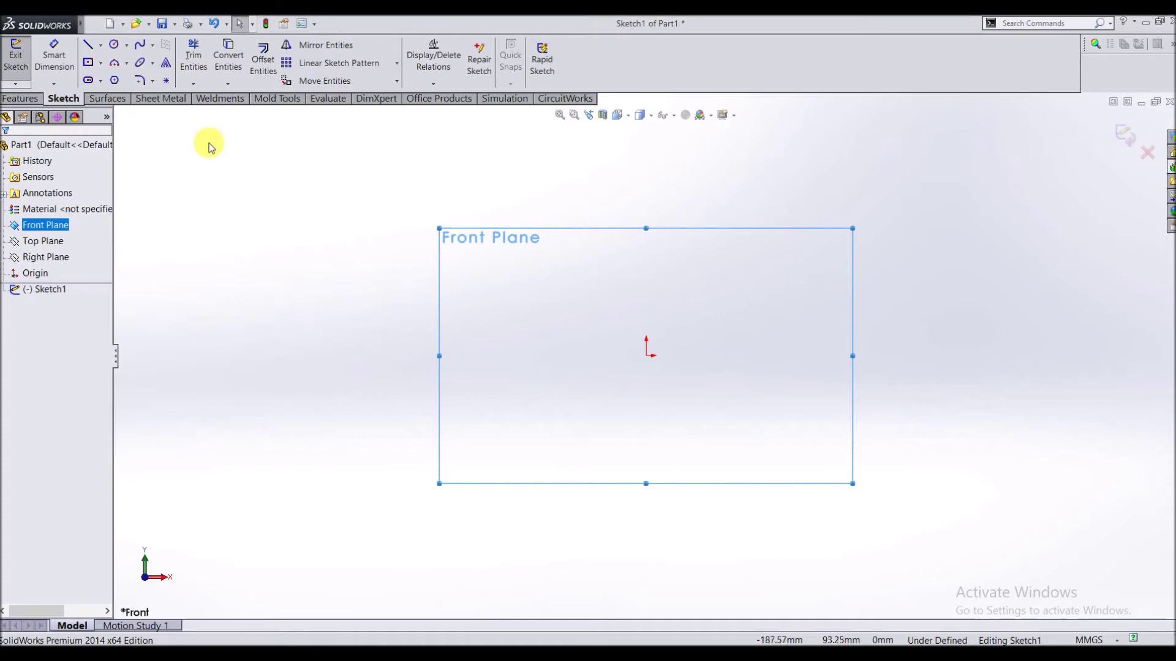
left_click(101, 49)
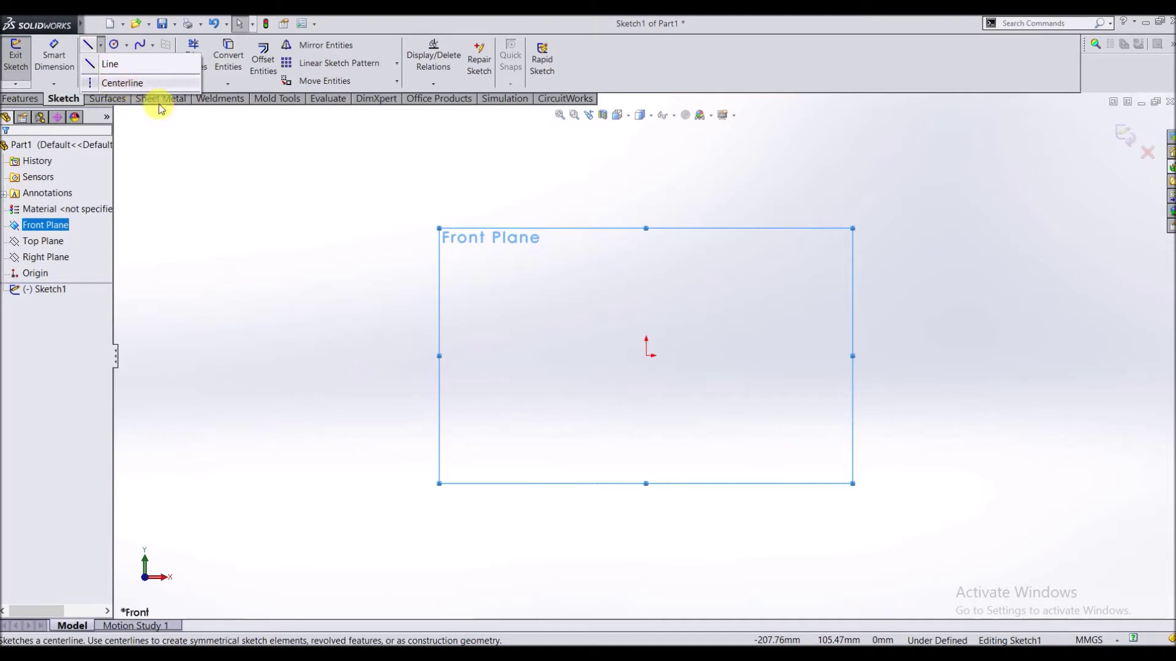
key("Escape")
key("Escape")
left_click(101, 64)
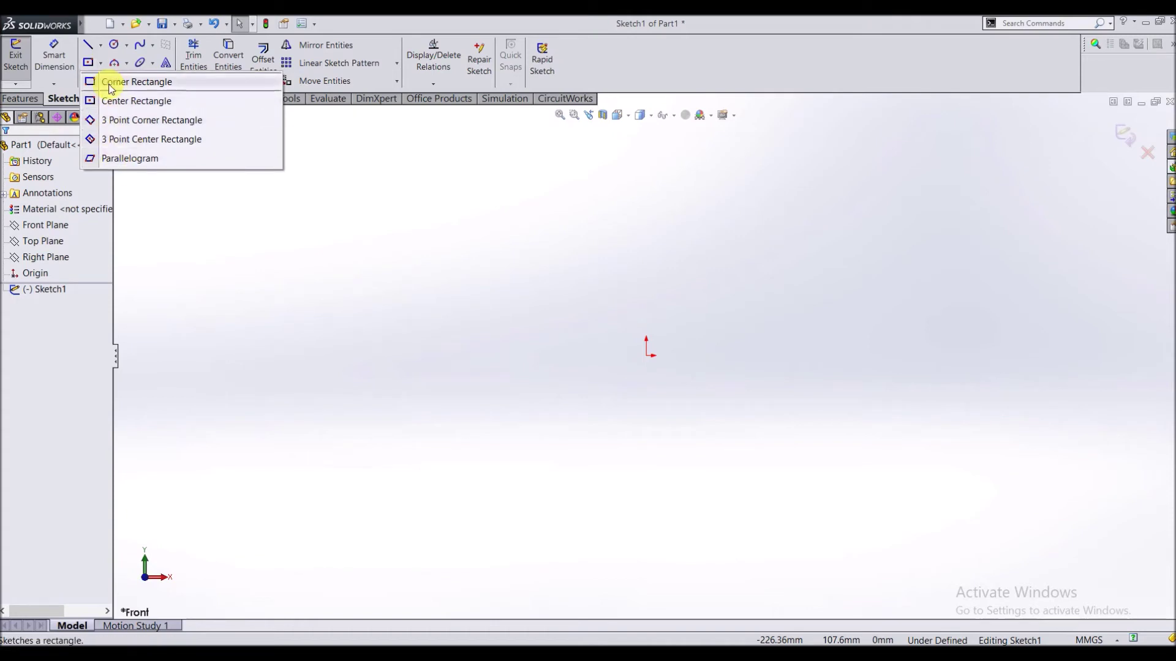
left_click(212, 237)
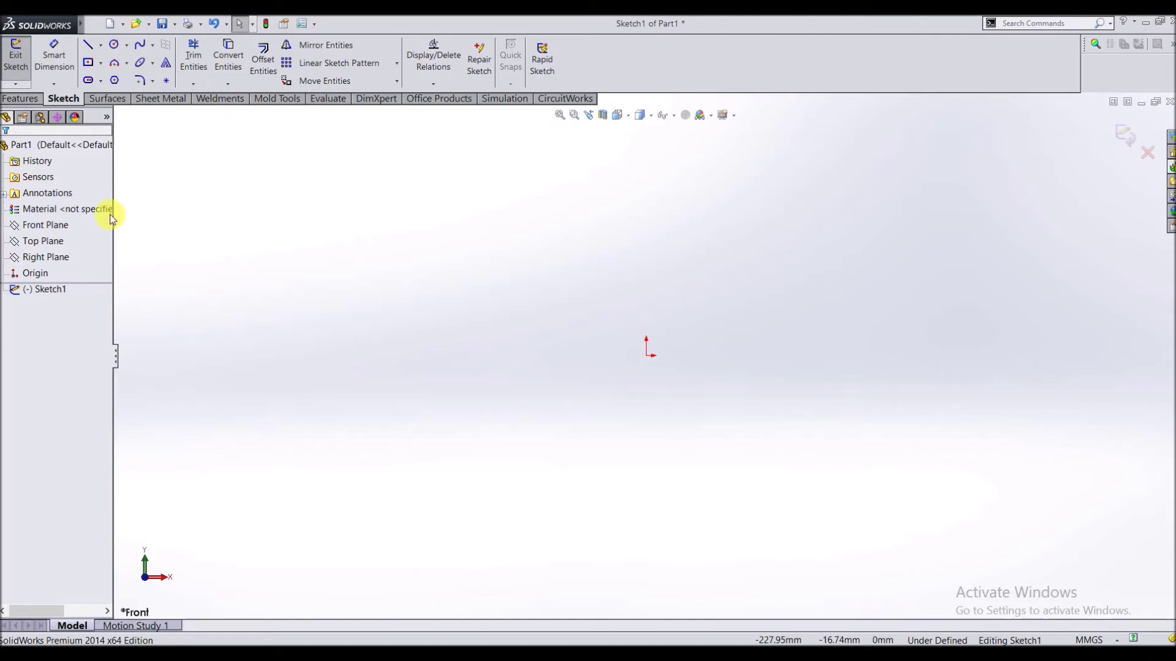
Step: Sketch an upright center rectangle about 112 mm wide and 155 mm high, centred on the origin
left_click(88, 62)
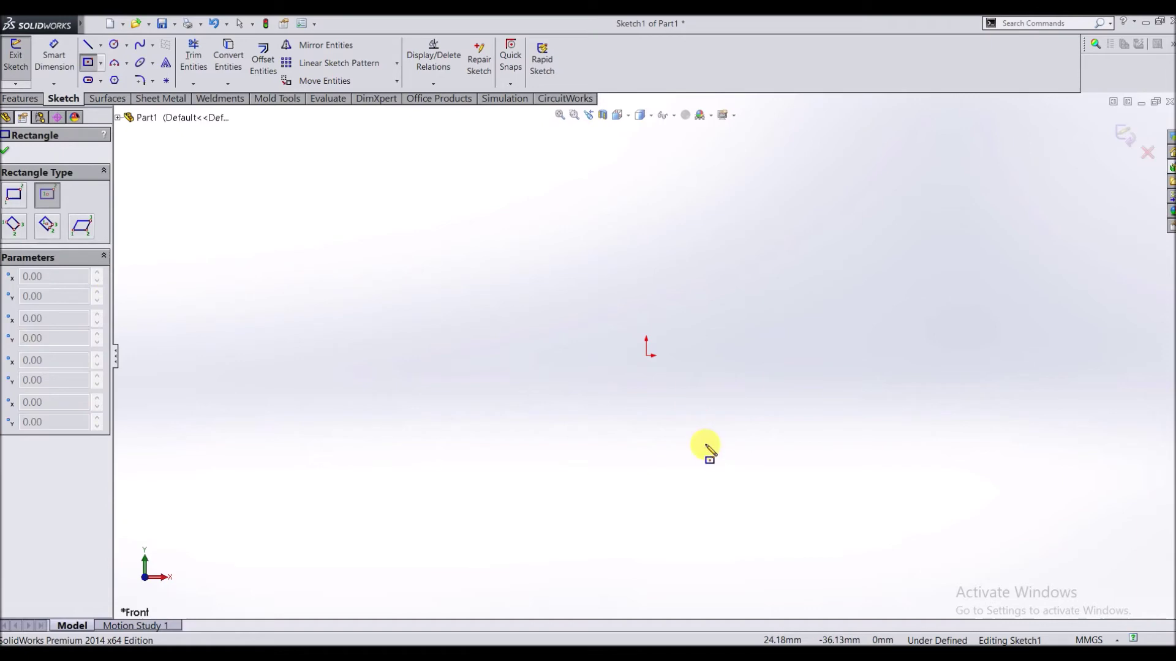
left_click(646, 355)
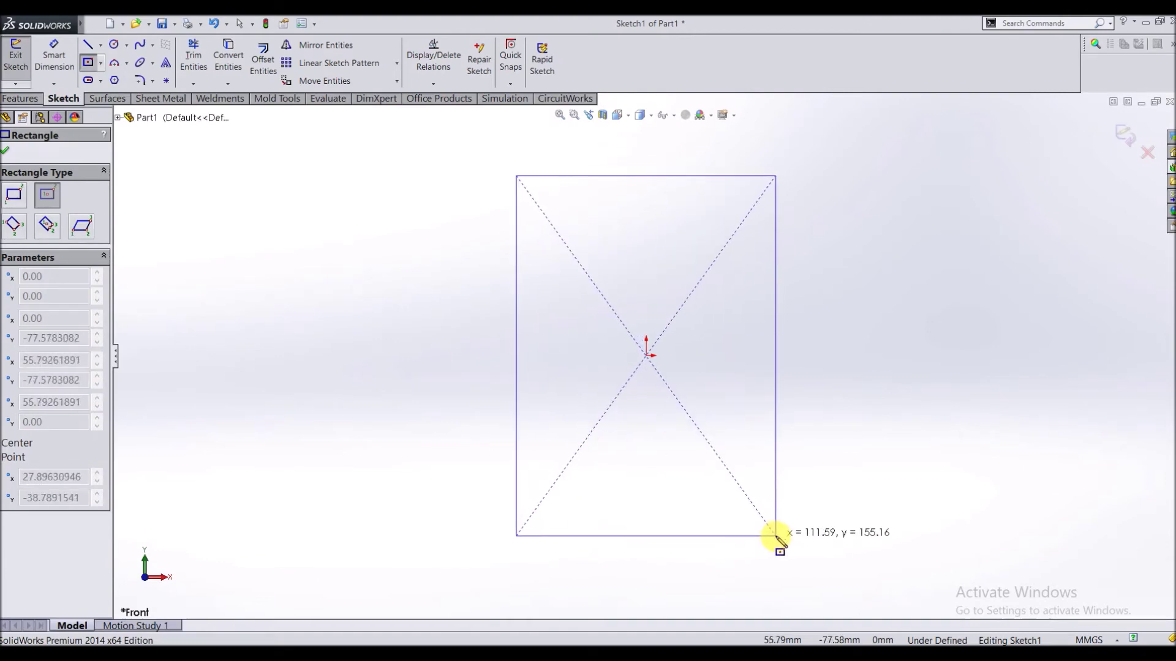
left_click(778, 536)
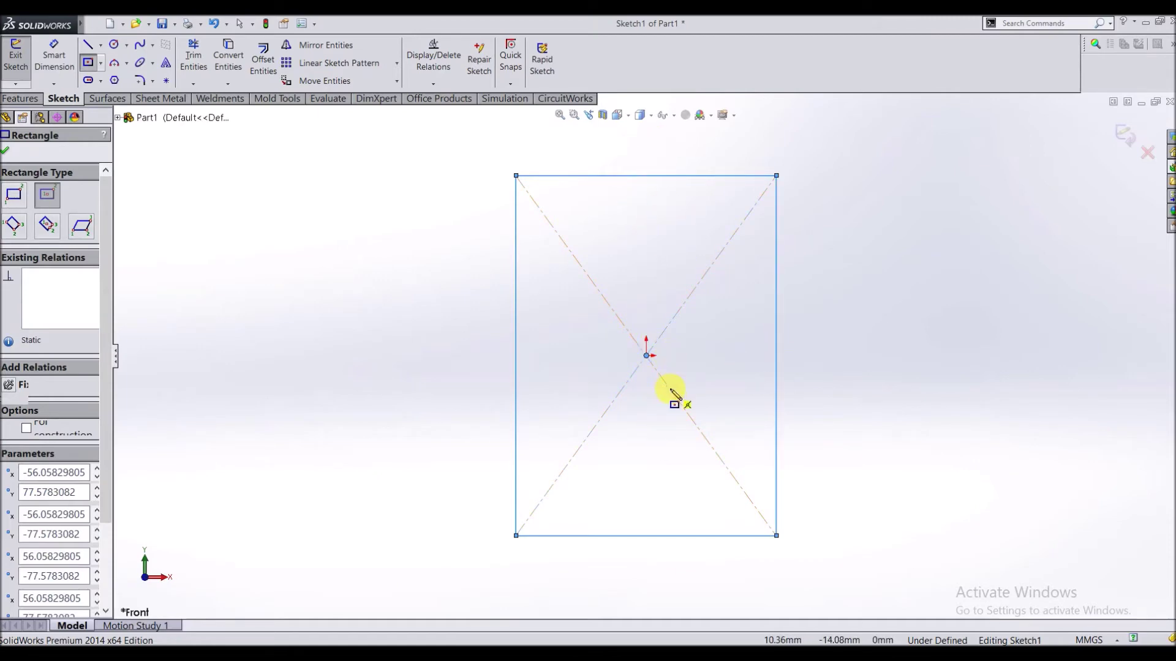
Step: Dimension the rectangle's right vertical edge to 150 mm, checking the height against the Part2 PDF drawing
left_click(58, 63)
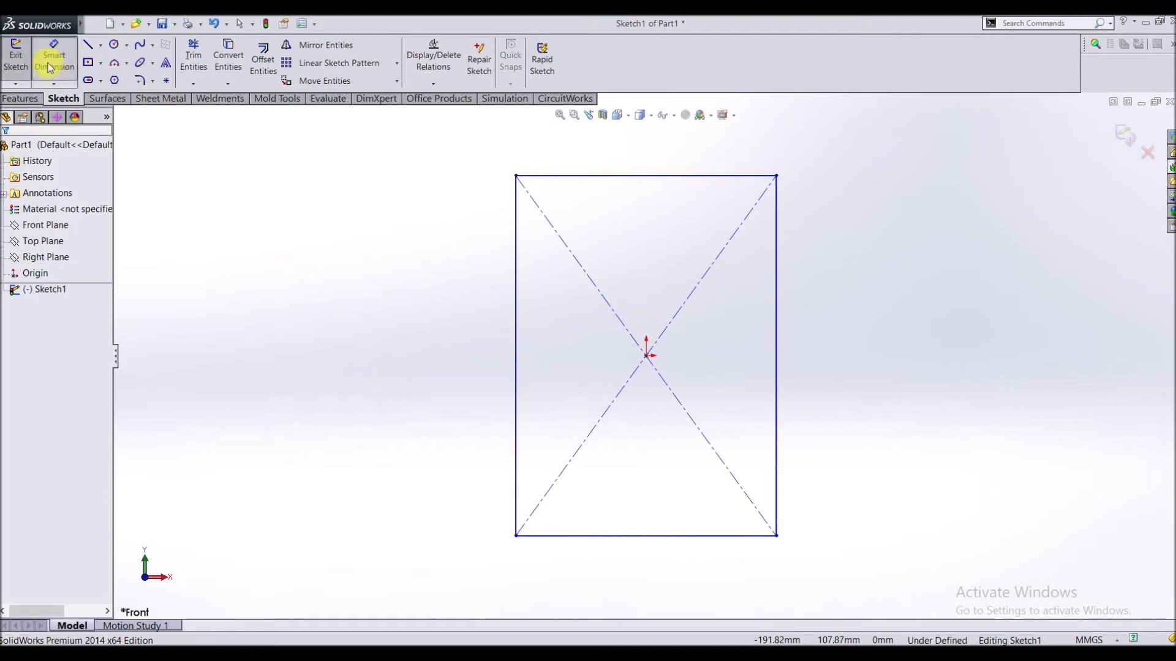
left_click(776, 438)
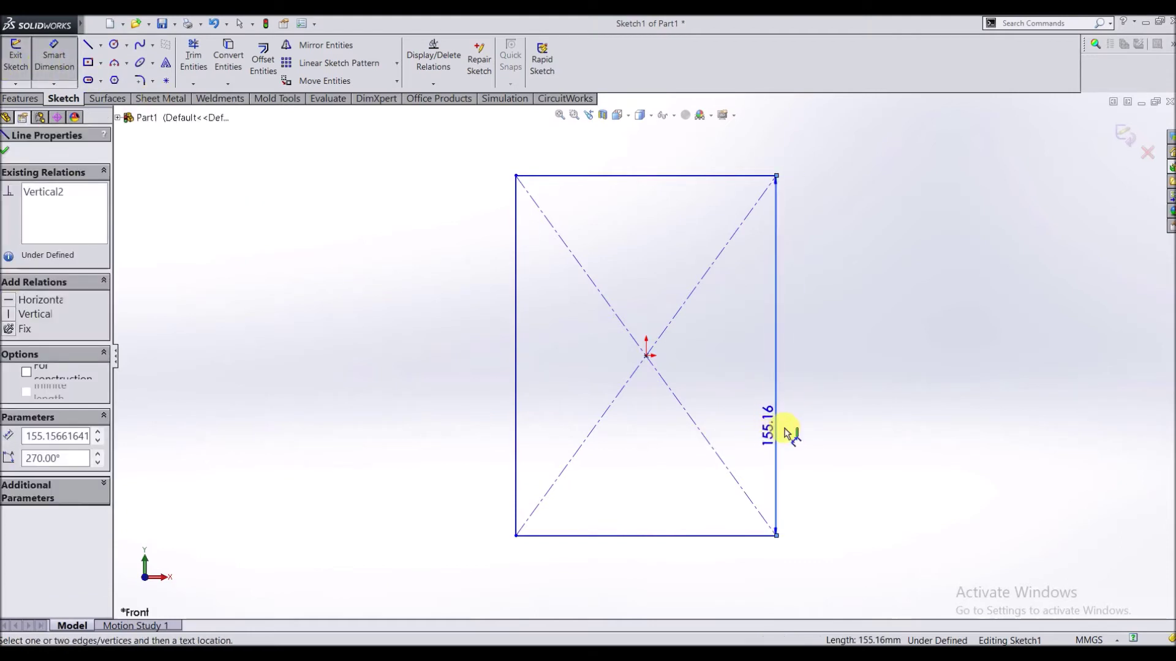
left_click(816, 429)
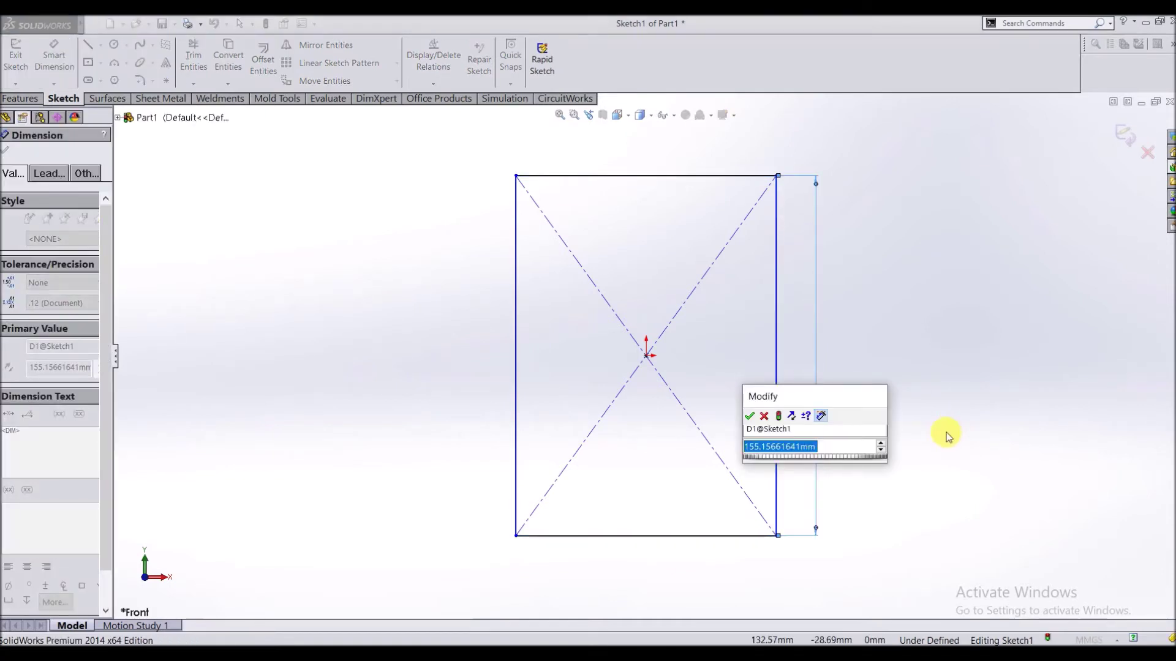
left_click_drag(852, 396, 976, 329)
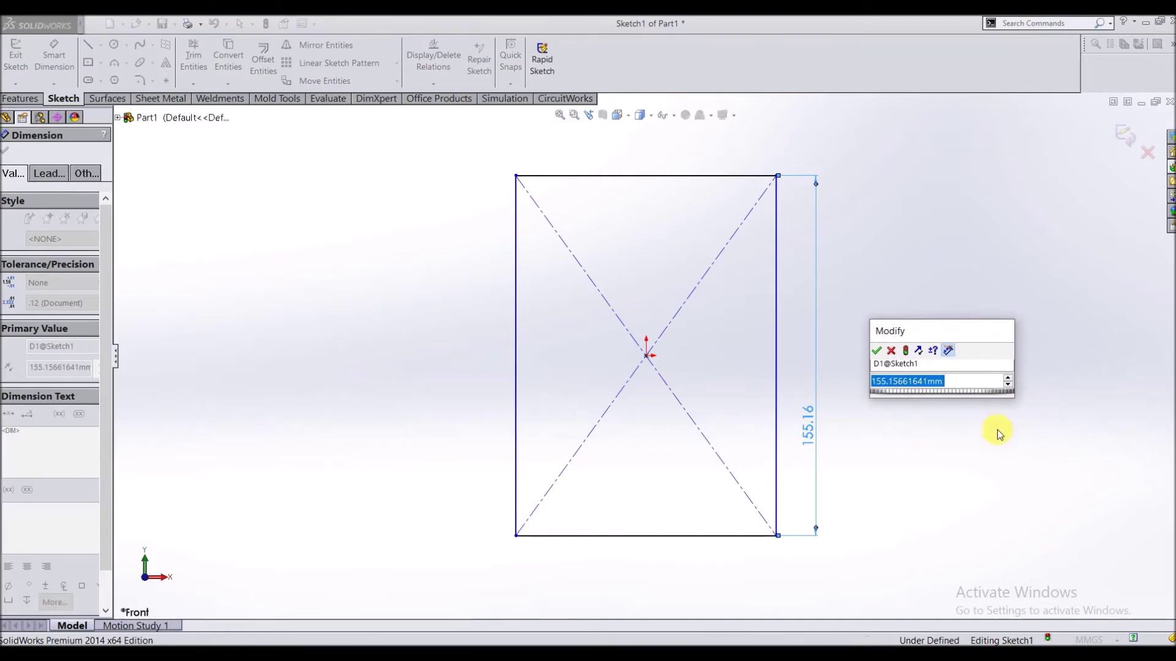
key("alt+Tab")
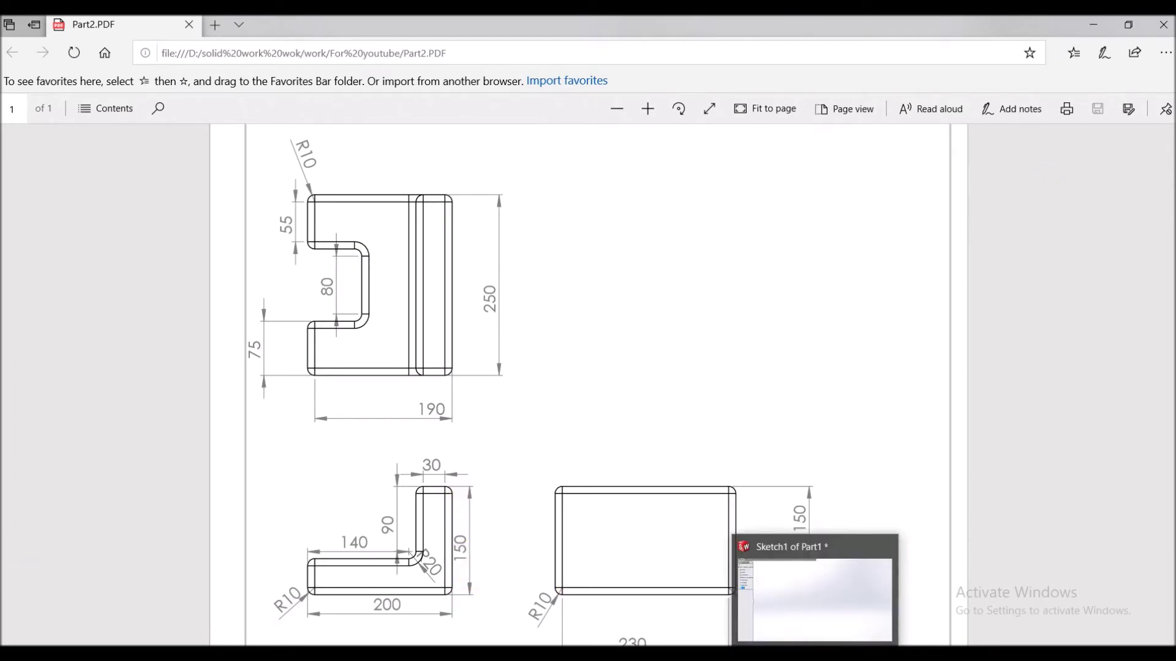
left_click(816, 654)
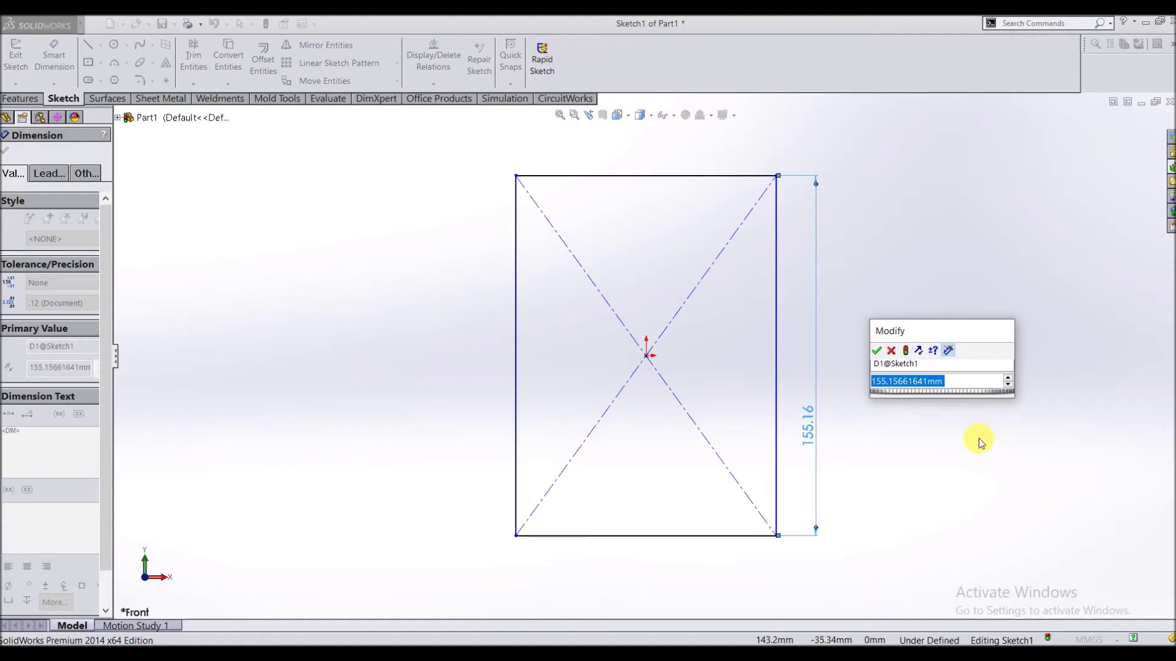
type("150")
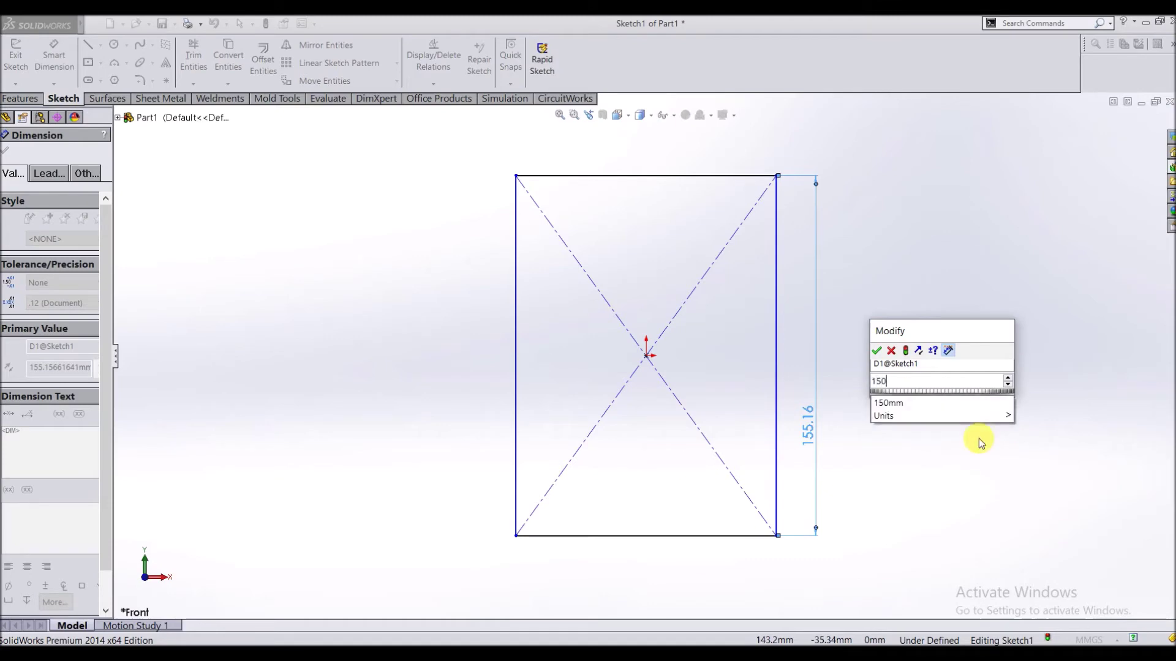
key("Return")
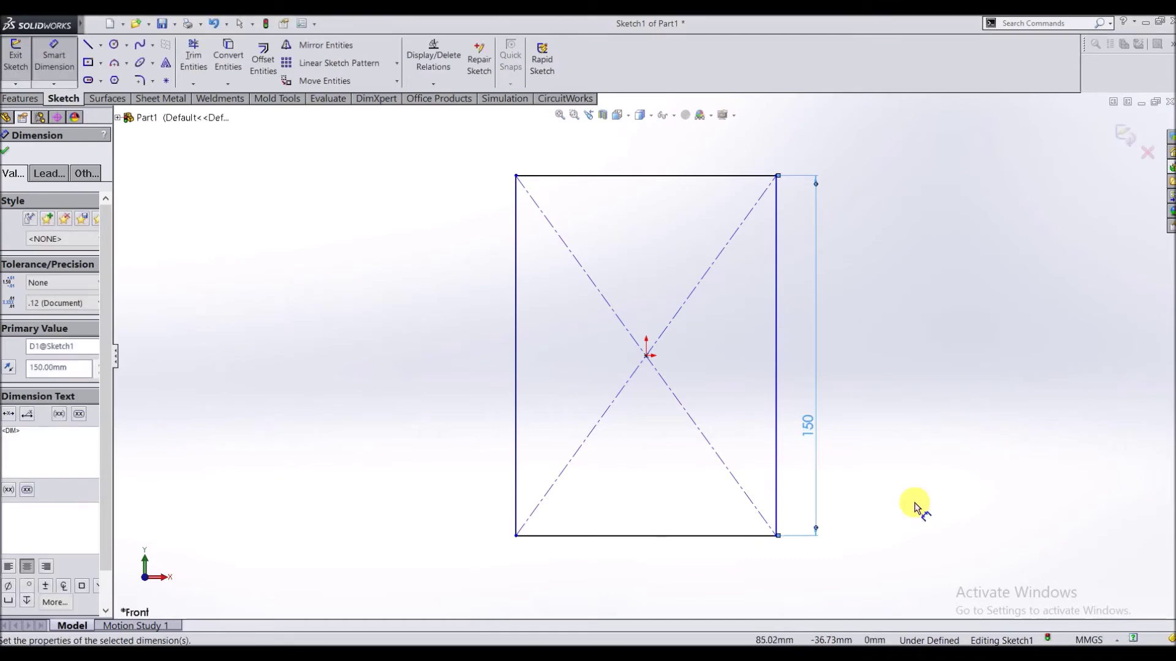
Step: Check the upright leg's thickness in the Part2 PDF and dimension the rectangle's top edge in SolidWorks to 50 mm
left_click(412, 640)
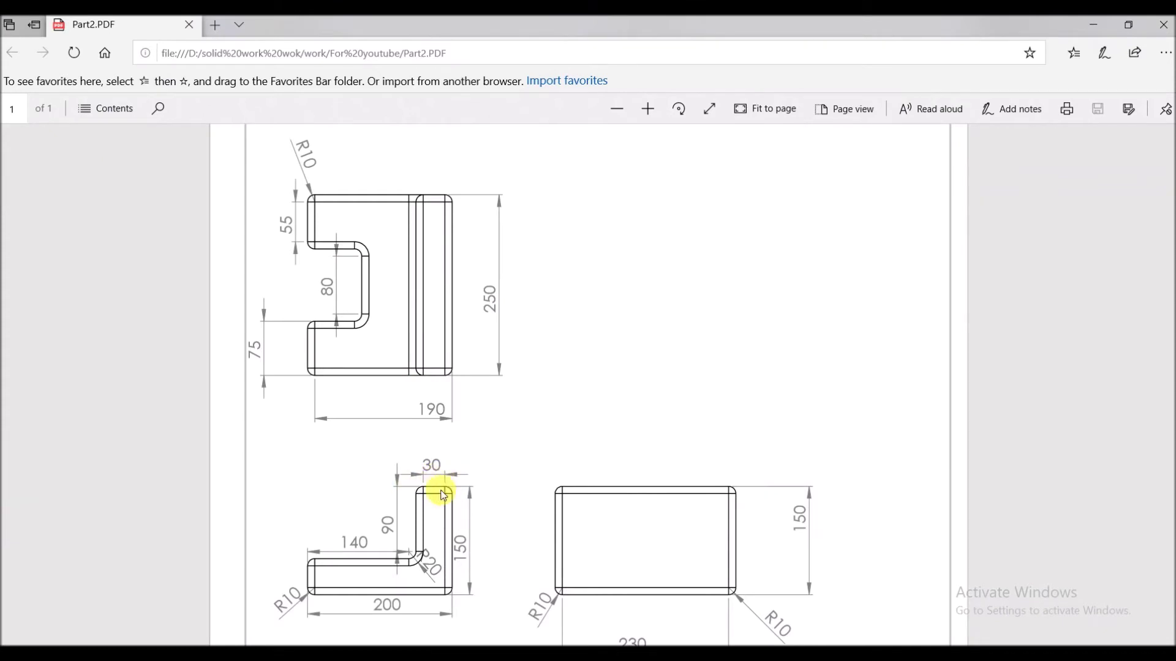
key("alt+Tab")
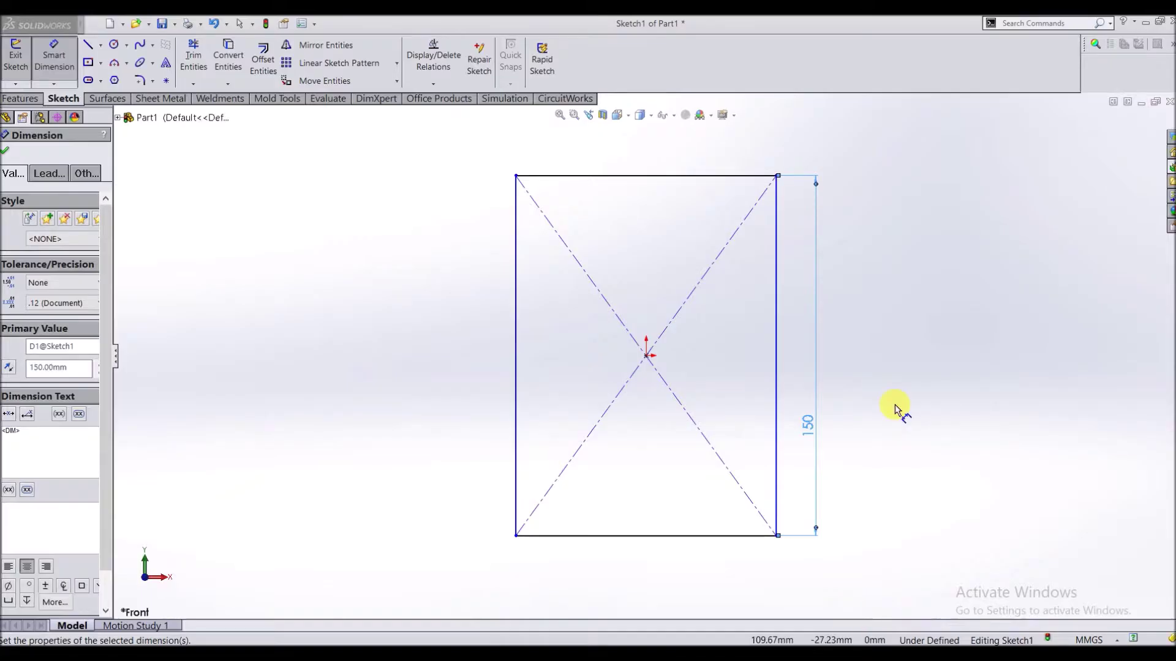
left_click(637, 178)
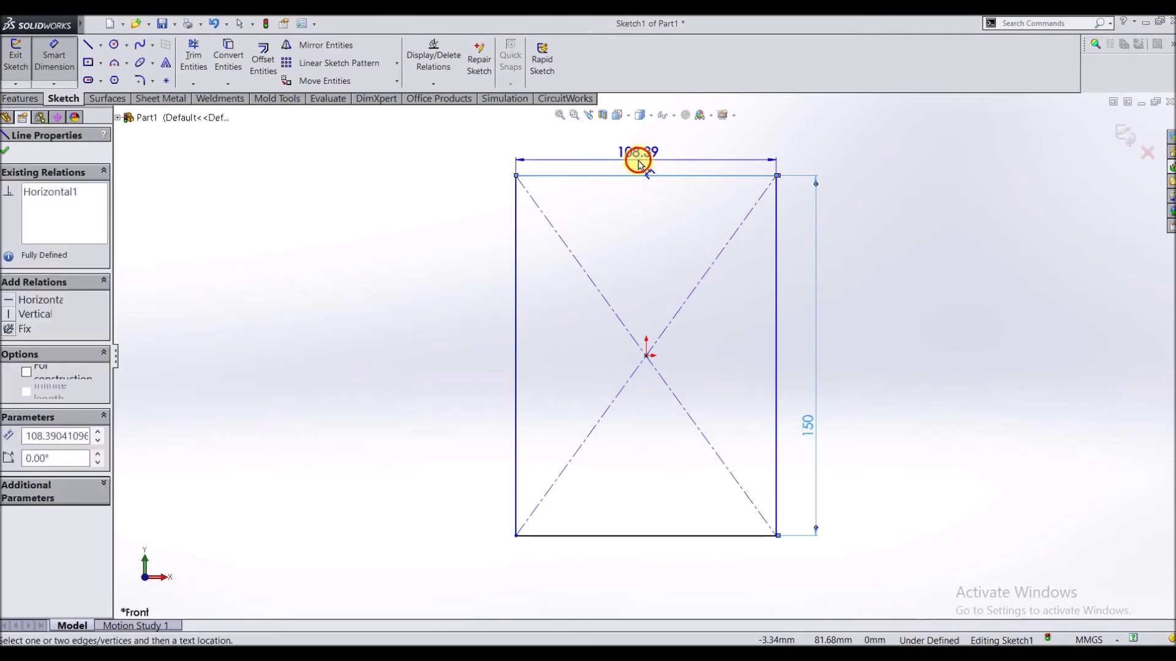
left_click(613, 158)
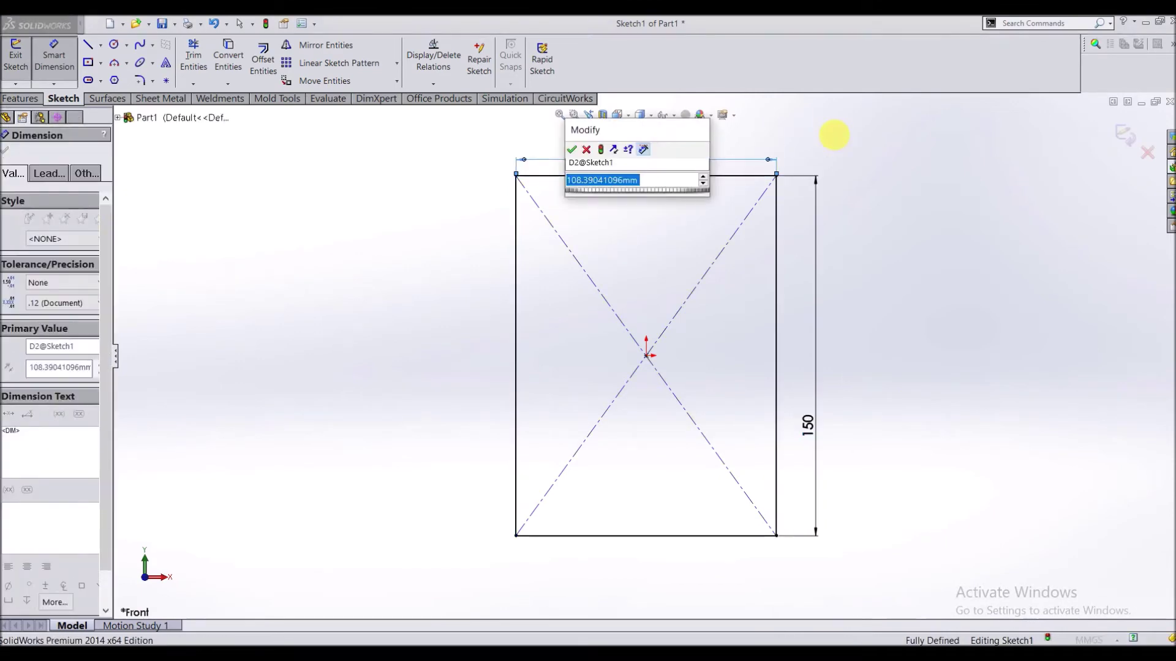
type("50")
key("Return")
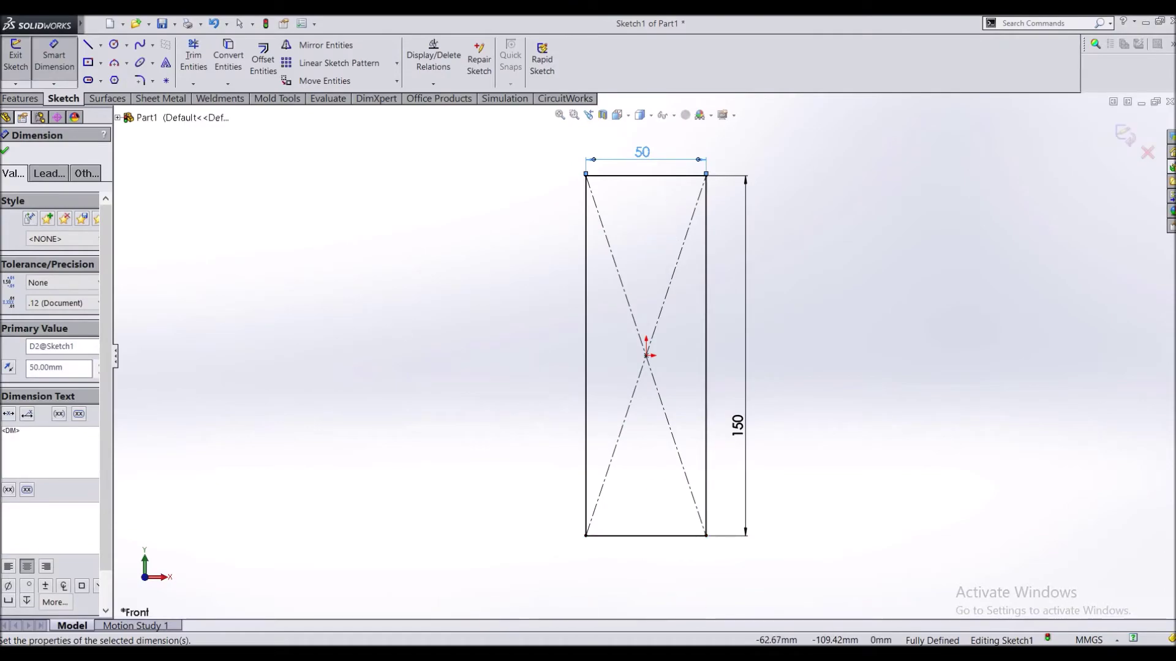
Step: Consult the Part2 PDF, and in SolidWorks sketch a corner rectangle about 201 by 49 mm extending left from the upright rectangle's lower-right corner
key("alt+Tab")
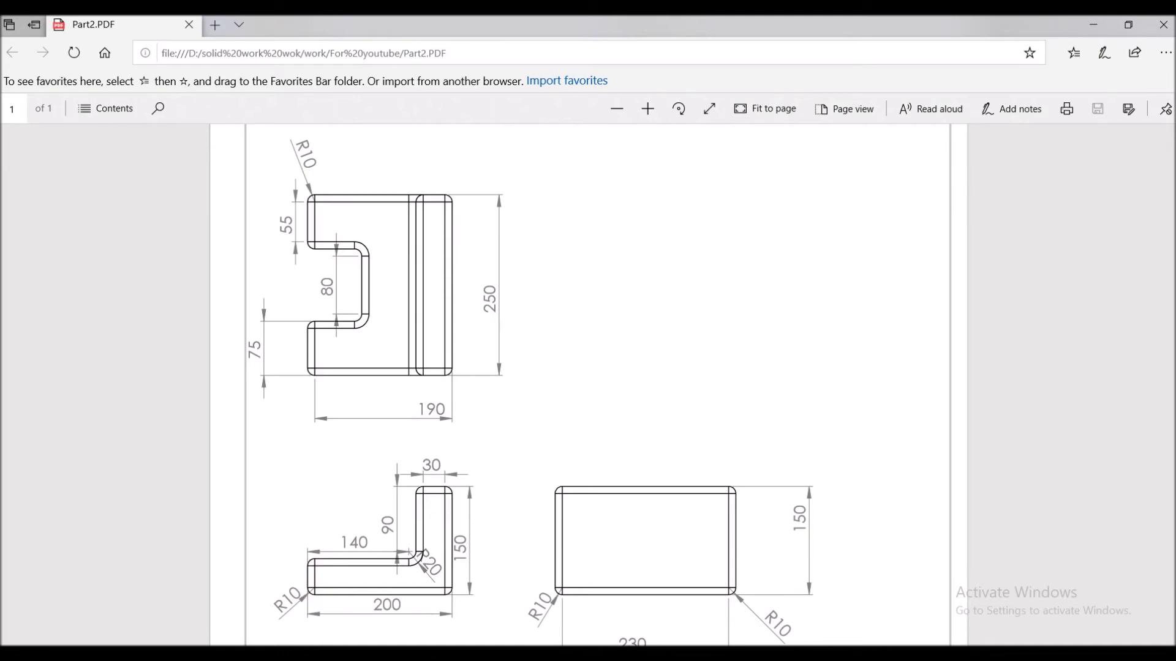
mouse_move(814, 654)
left_click(829, 611)
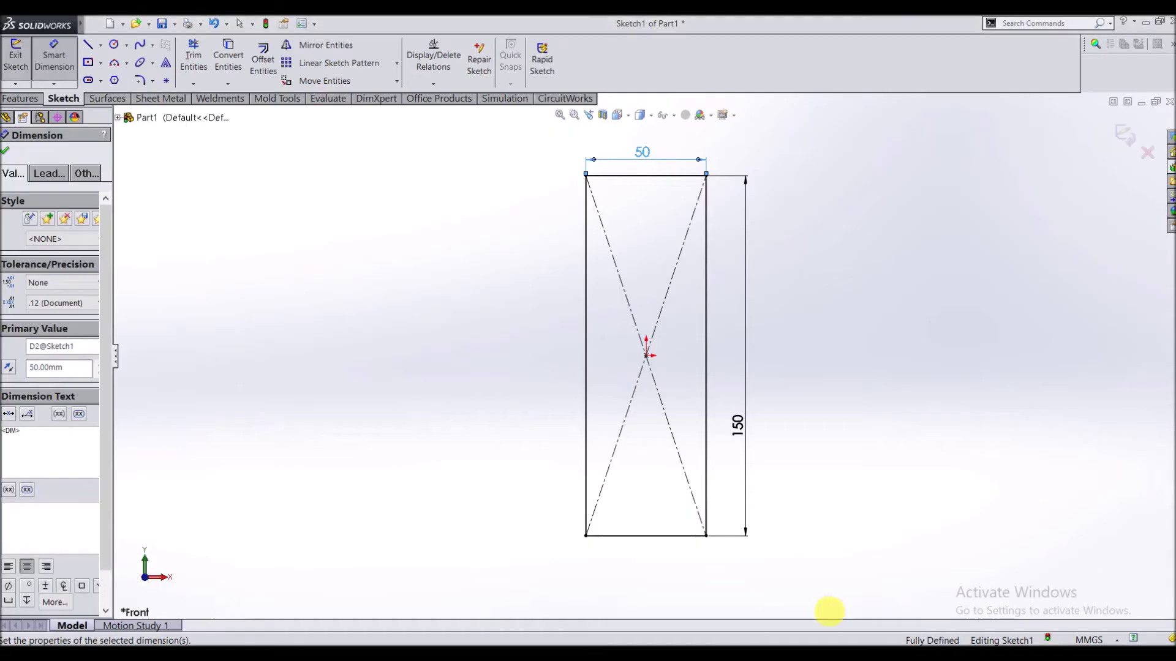
left_click(100, 64)
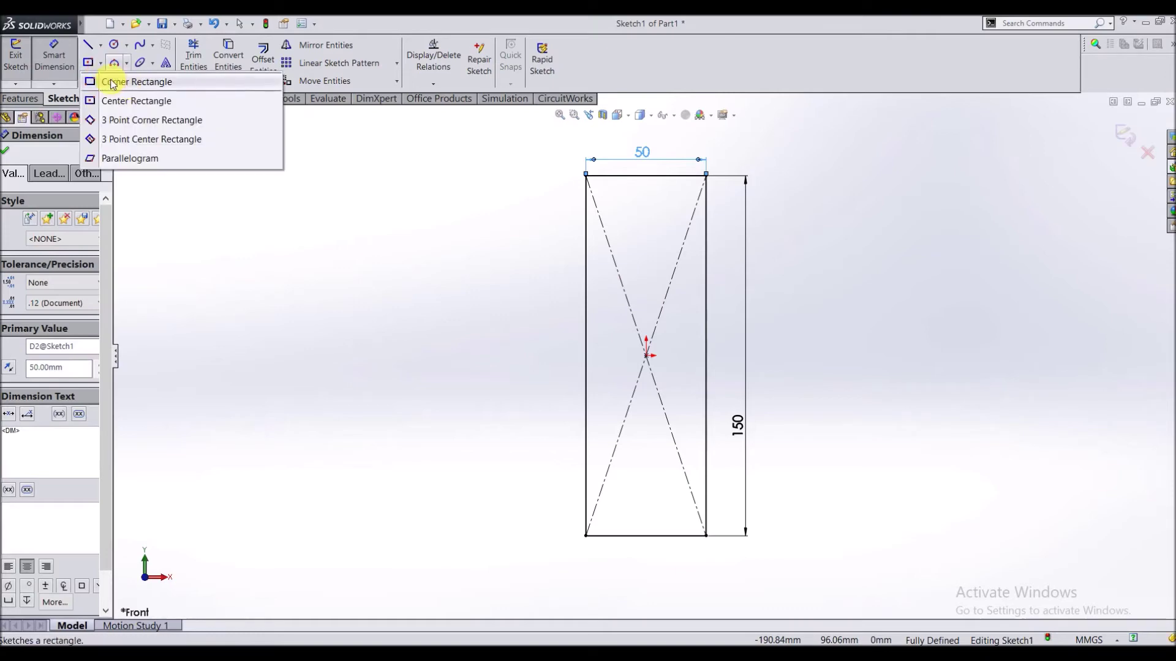
left_click(142, 85)
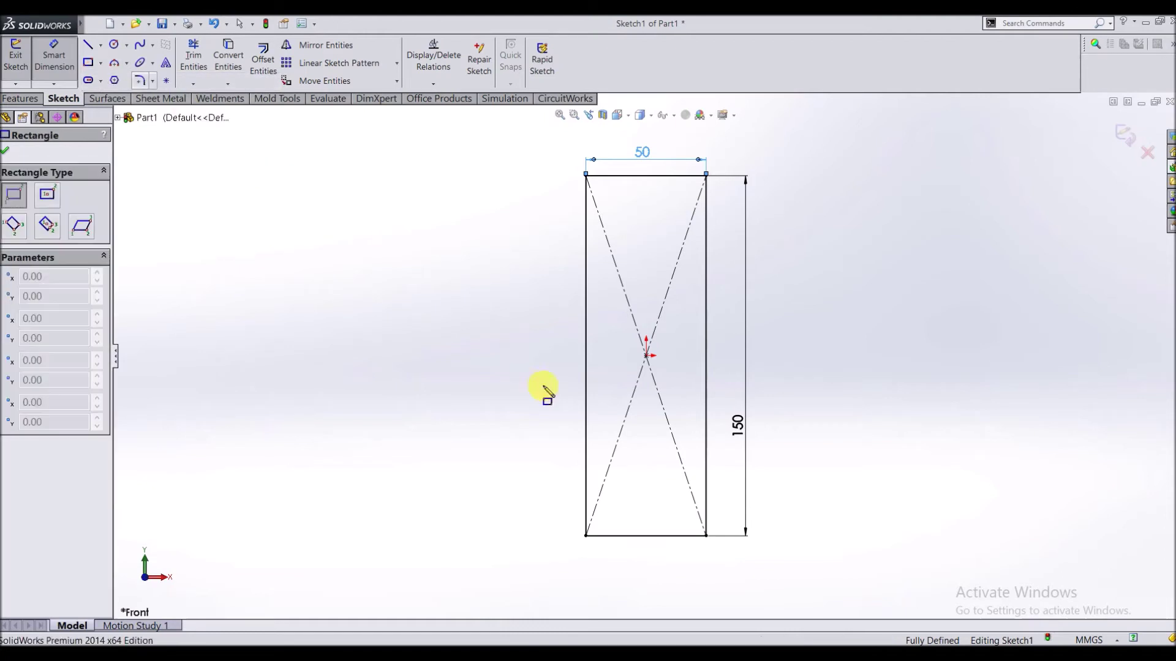
left_click(706, 536)
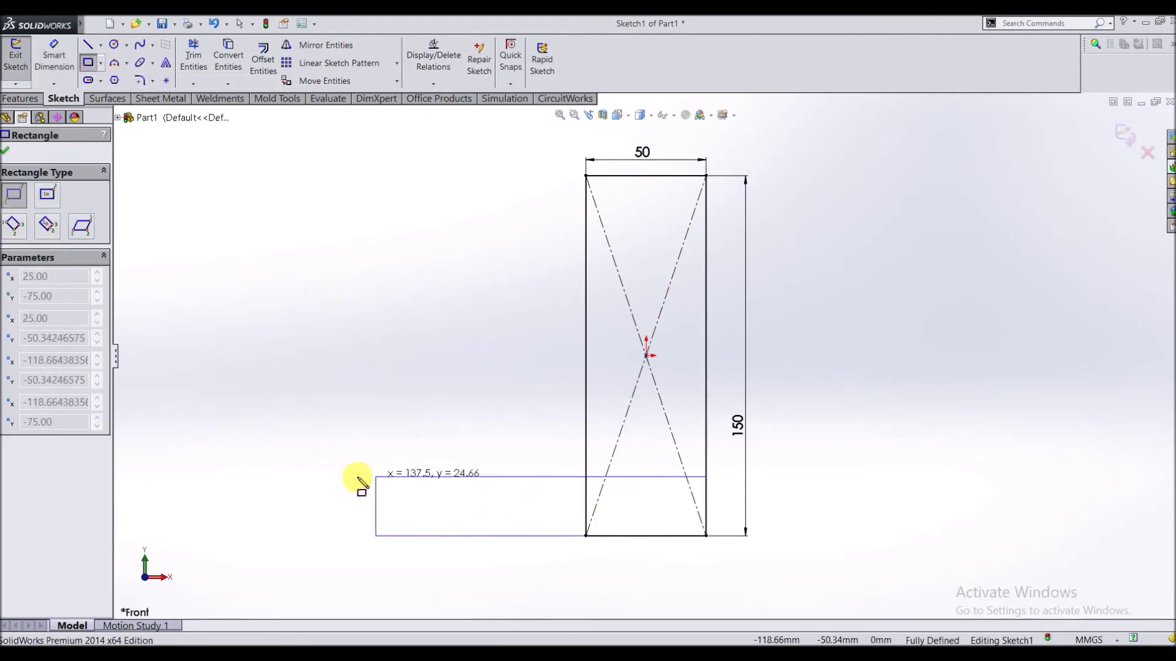
left_click(223, 419)
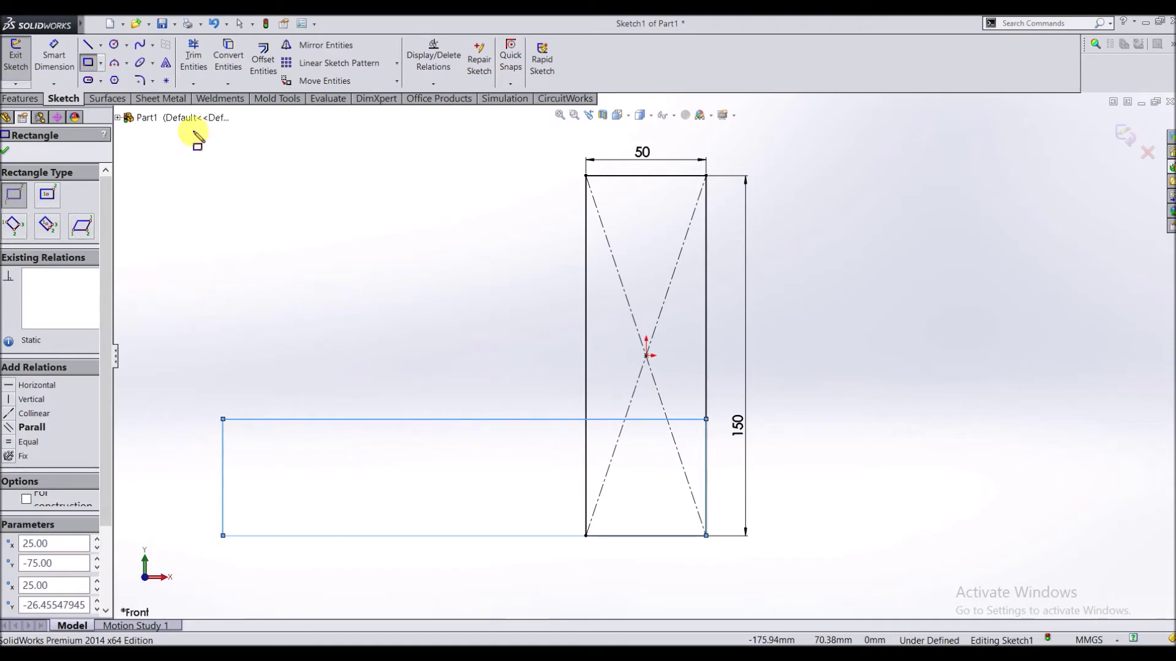
Step: Dimension the bottom edge of the horizontal rectangle to 200 mm
left_click(61, 59)
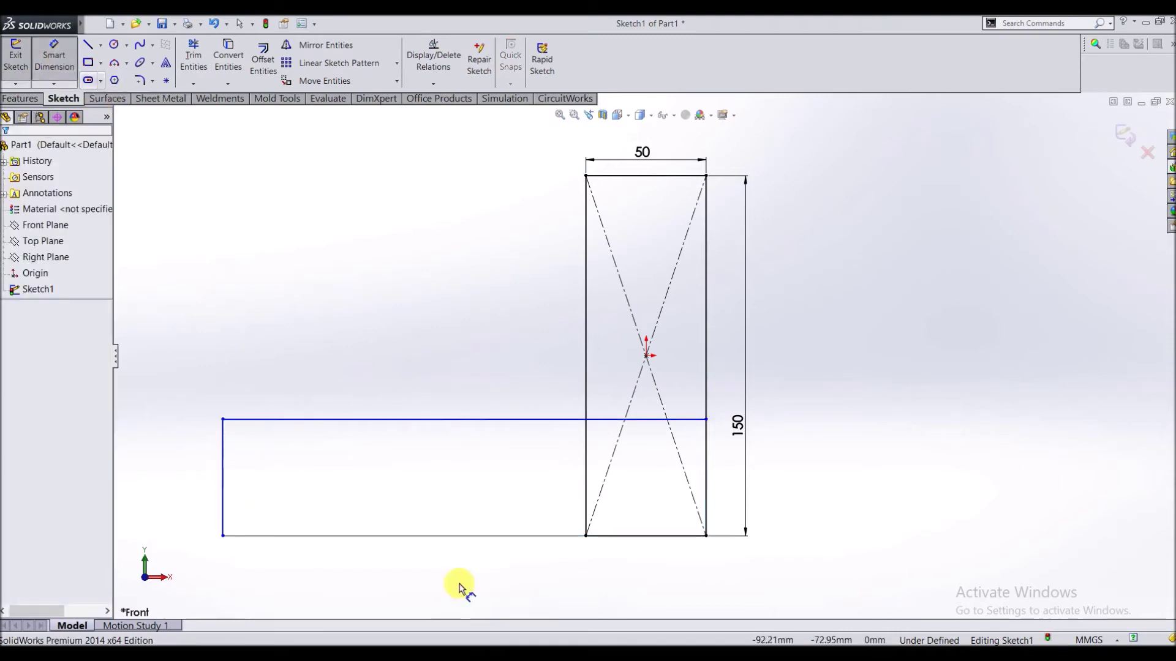
left_click(433, 542)
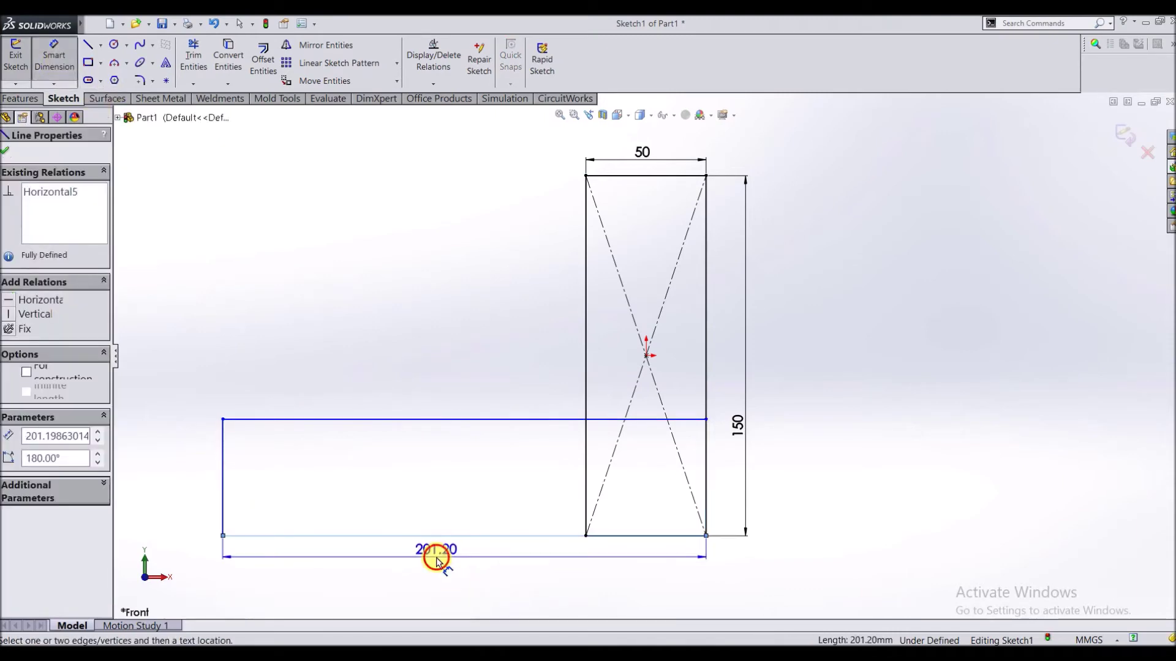
left_click(433, 556)
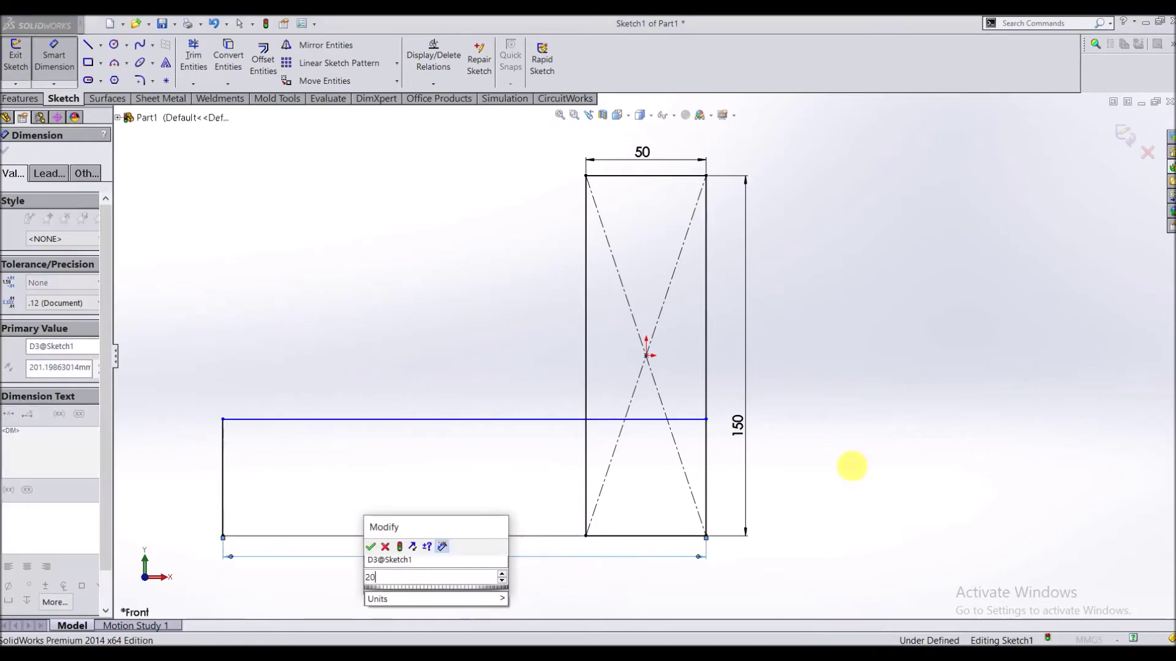
key("Return")
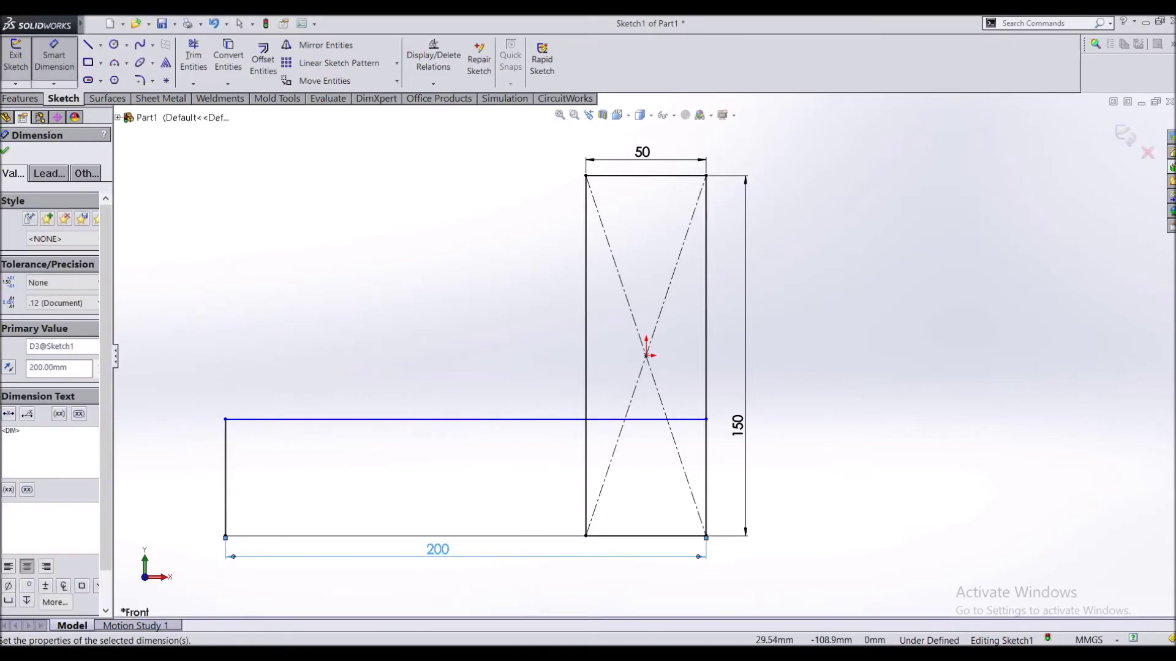
Step: Check the base leg's thickness in the Part2 PDF and dimension the horizontal rectangle's left edge to 50 mm in SolidWorks
key("alt+Tab")
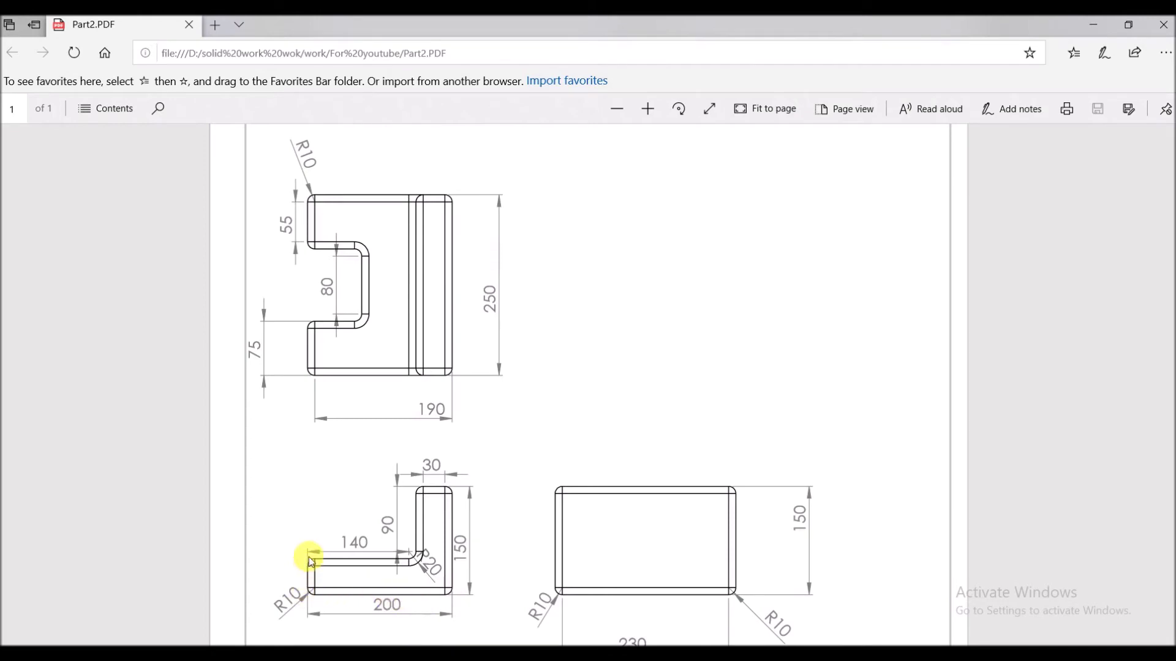
key("alt+Tab")
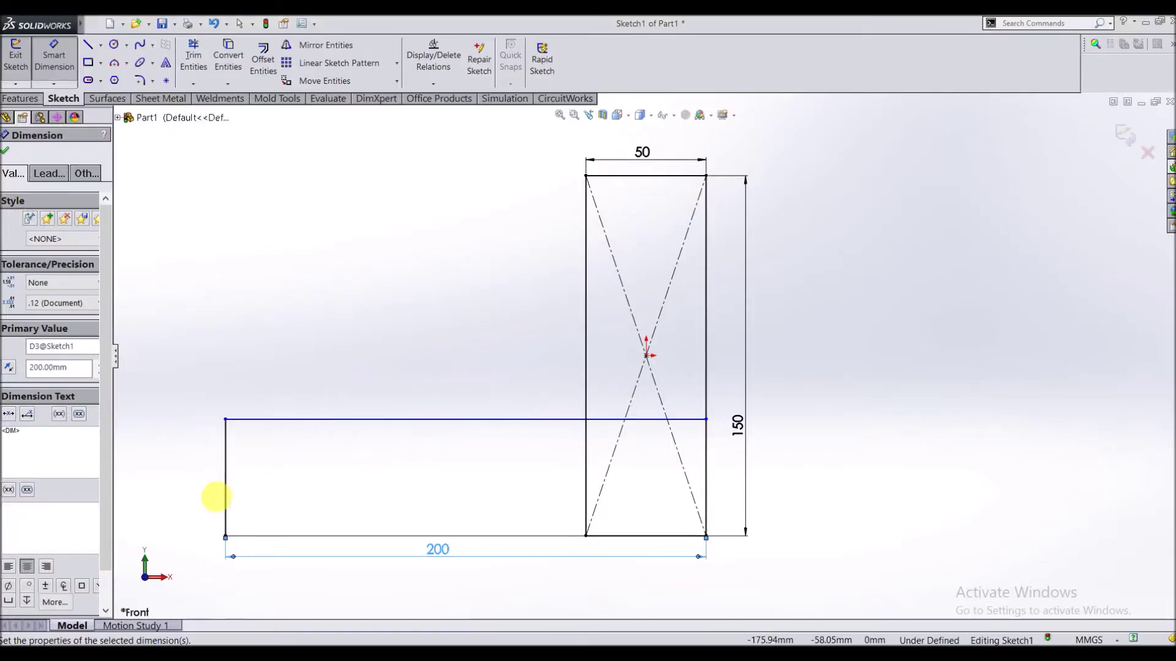
left_click(204, 502)
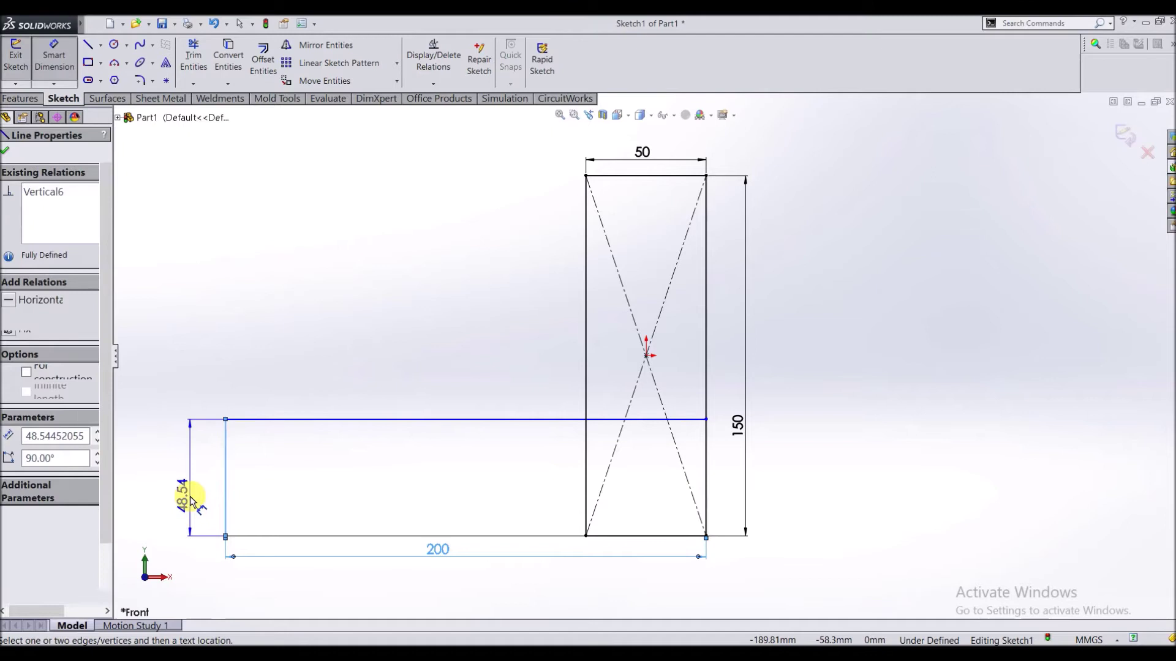
left_click(186, 487)
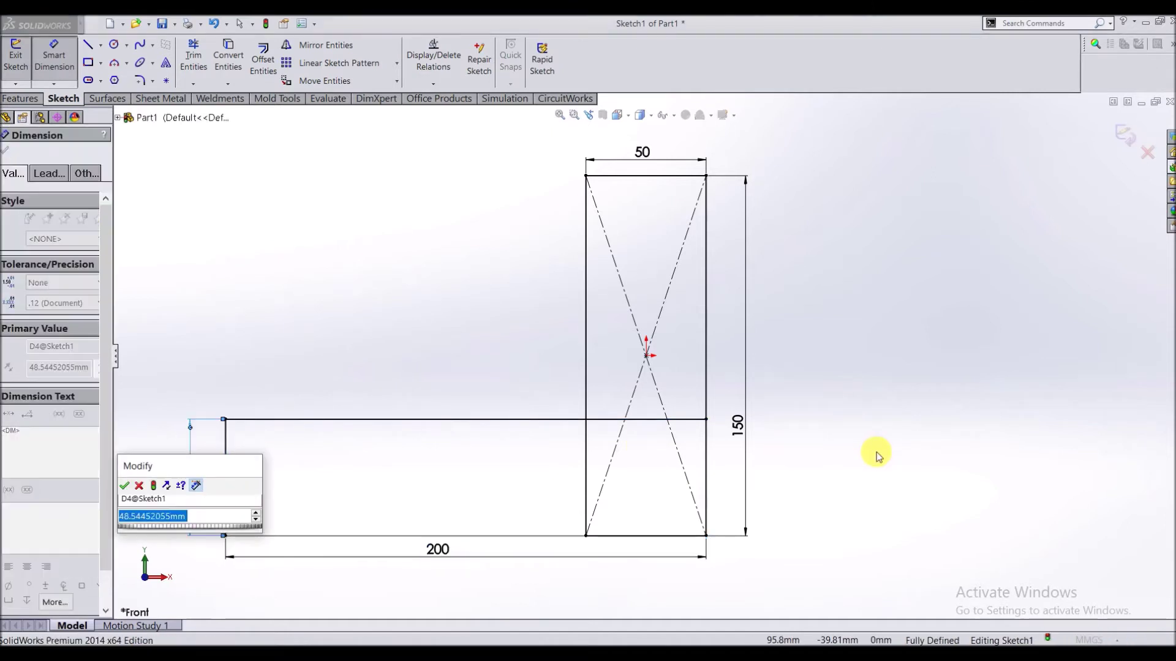
key("Return")
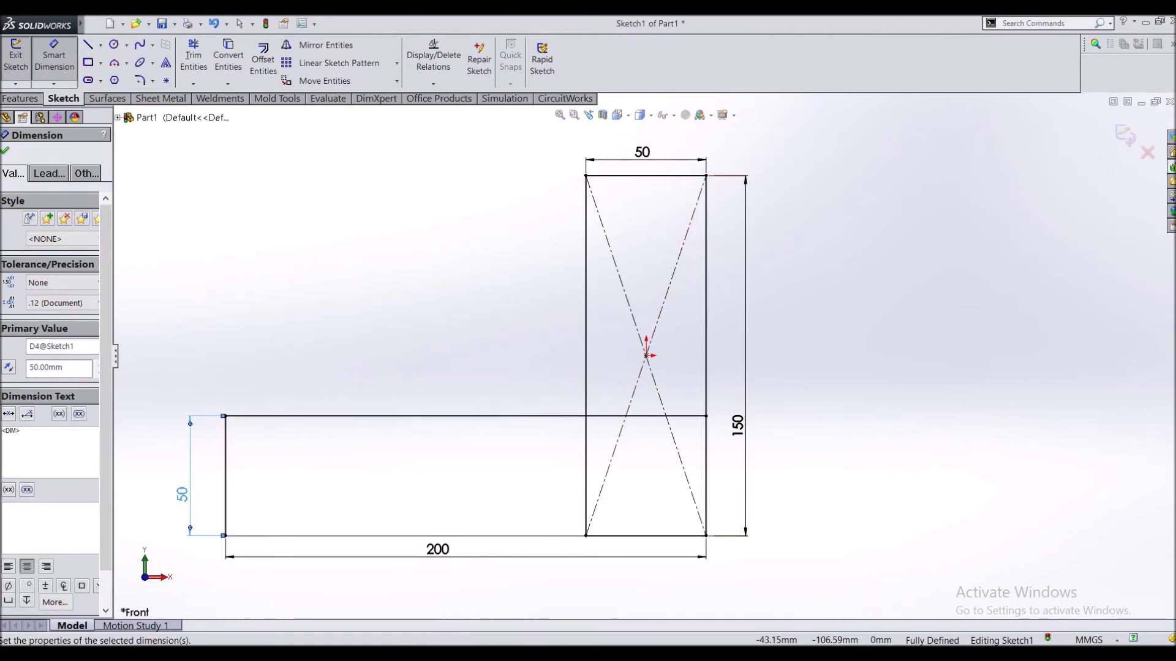
Step: Check the L-shape in the Part2 PDF, and in SolidWorks power-trim the overlapping lines, diagonal construction lines and bottom edge lines
key("alt+Tab")
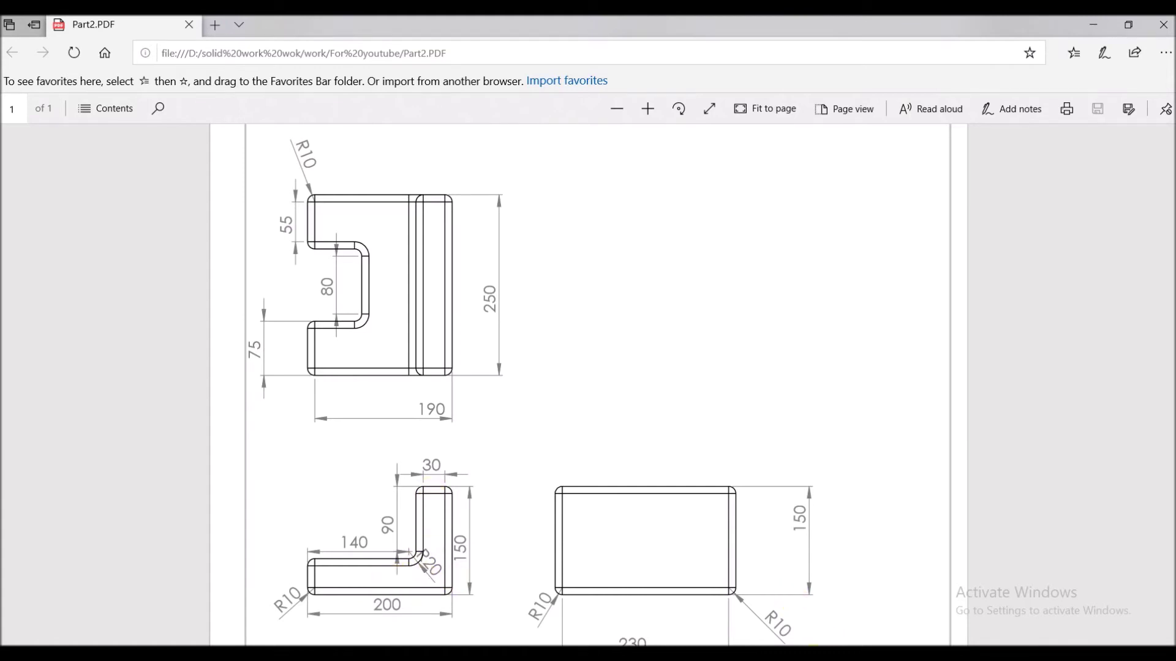
key("alt+Tab")
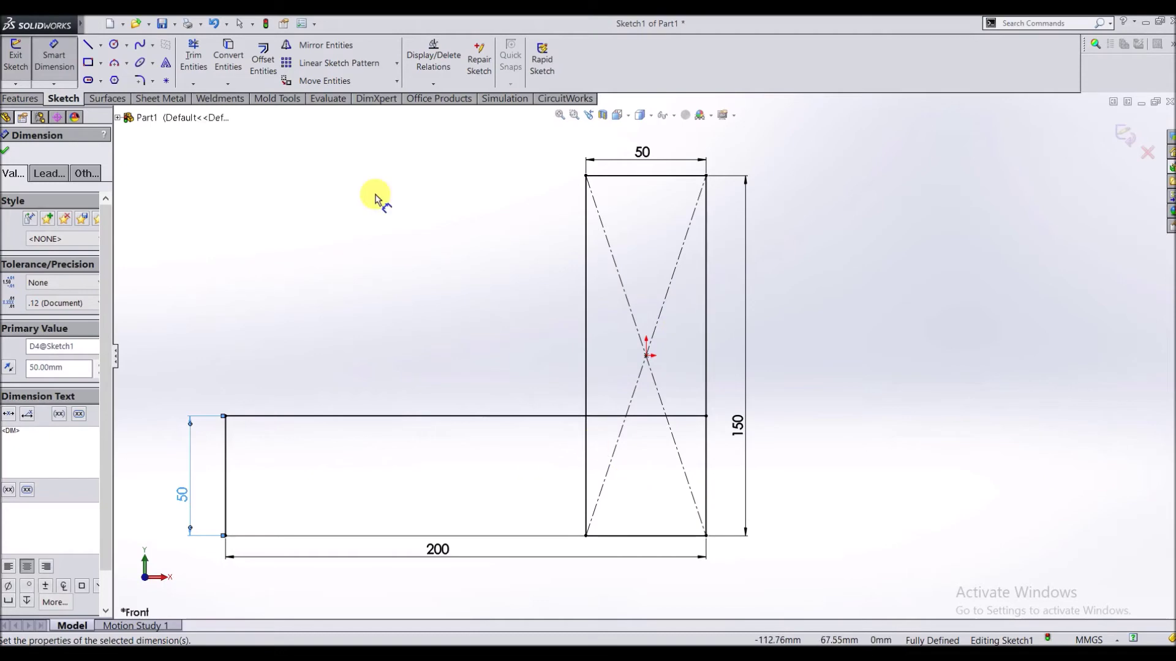
right_click(191, 49)
left_click(544, 192)
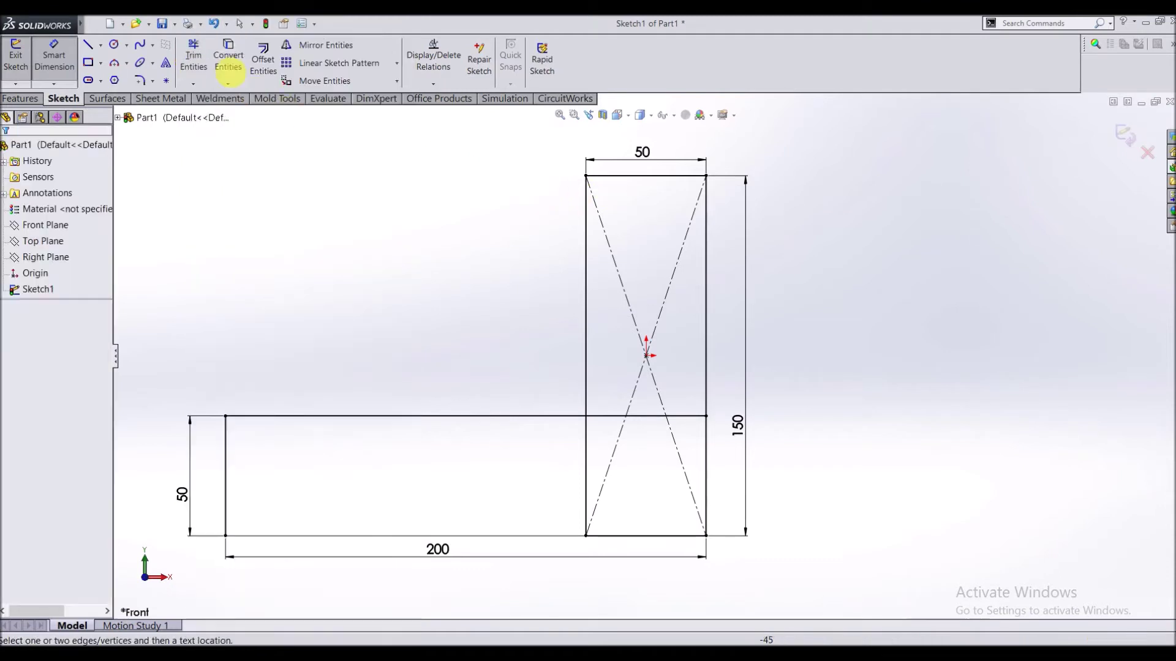
left_click(193, 56)
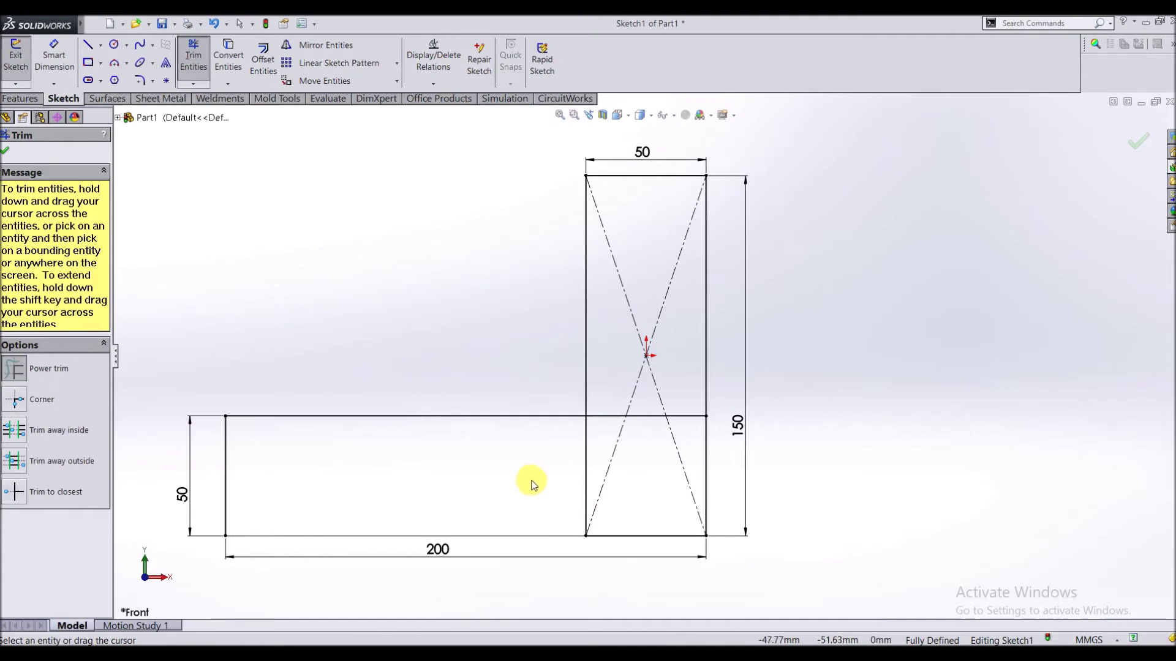
mouse_move(589, 487)
left_mouse_down()
mouse_move(683, 472)
mouse_move(688, 425)
left_mouse_up()
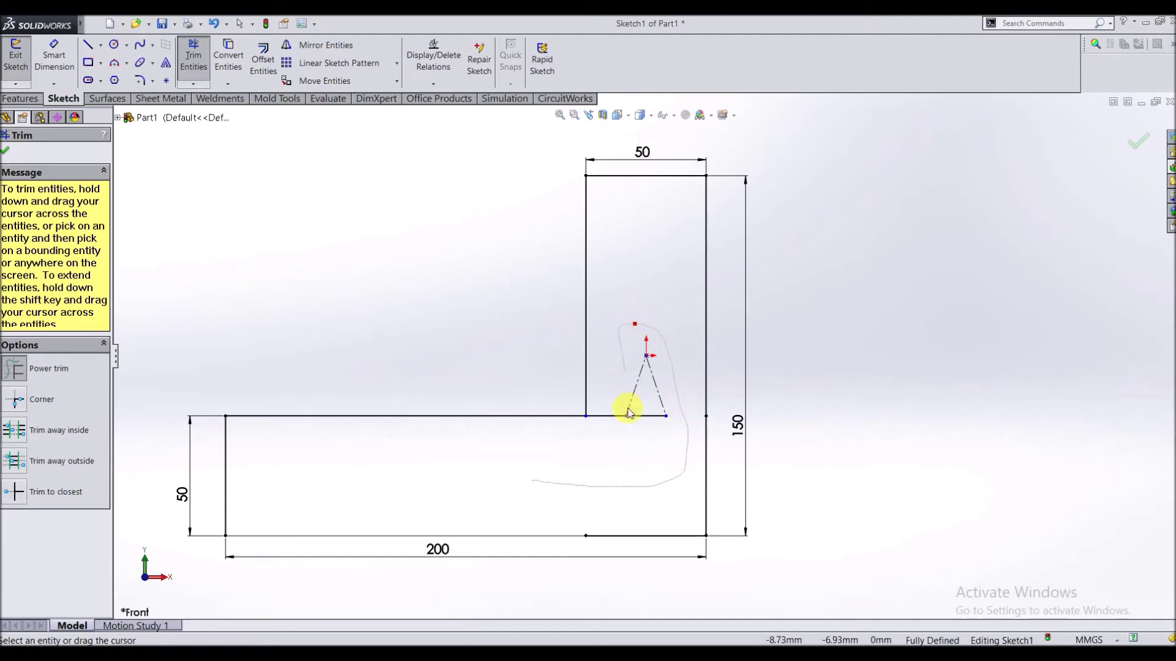
left_click_drag(636, 389, 635, 546)
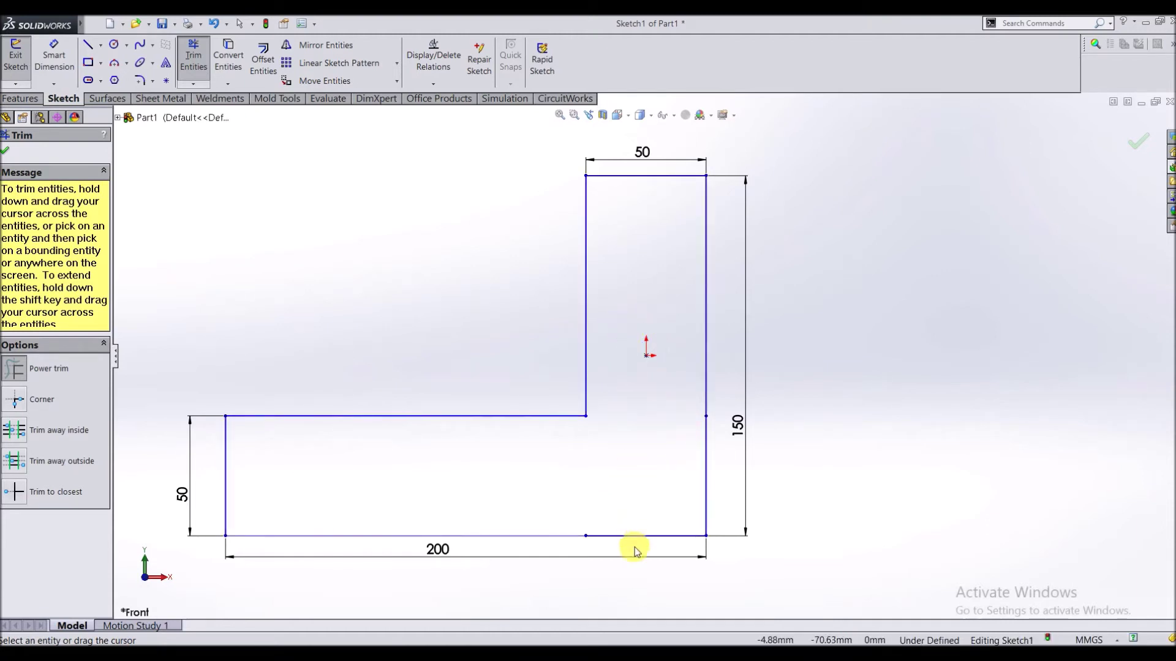
Step: Close the L-profile with a line along the bottom from its lower-left corner to its lower-right corner
left_click(87, 44)
left_click(226, 535)
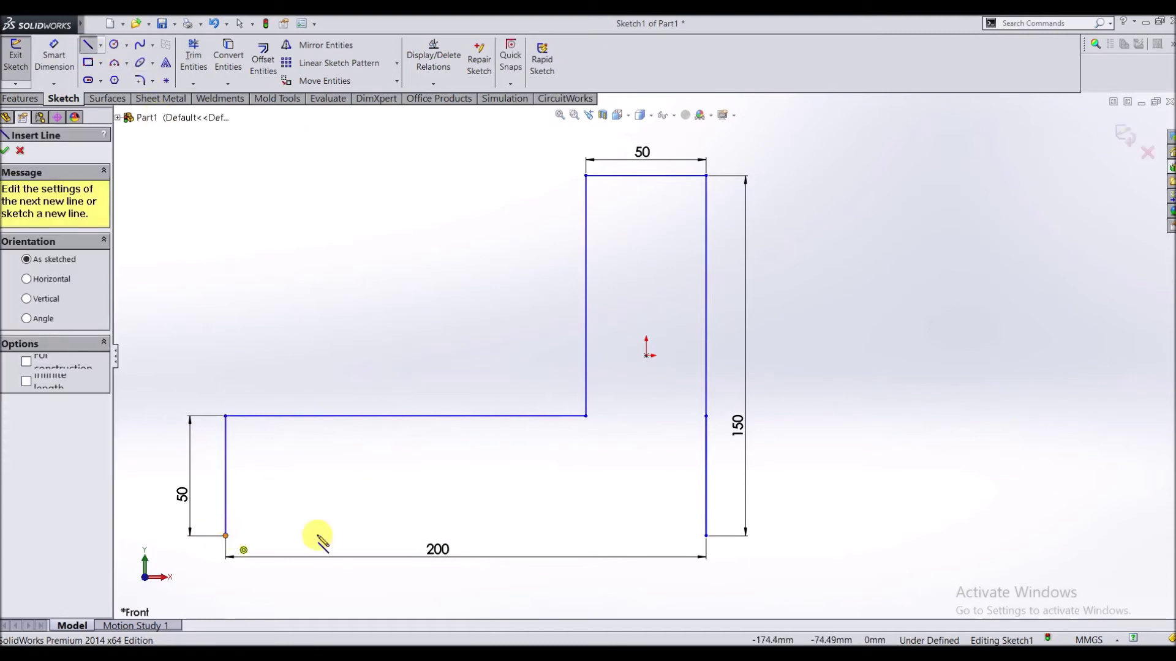
double_click(706, 536)
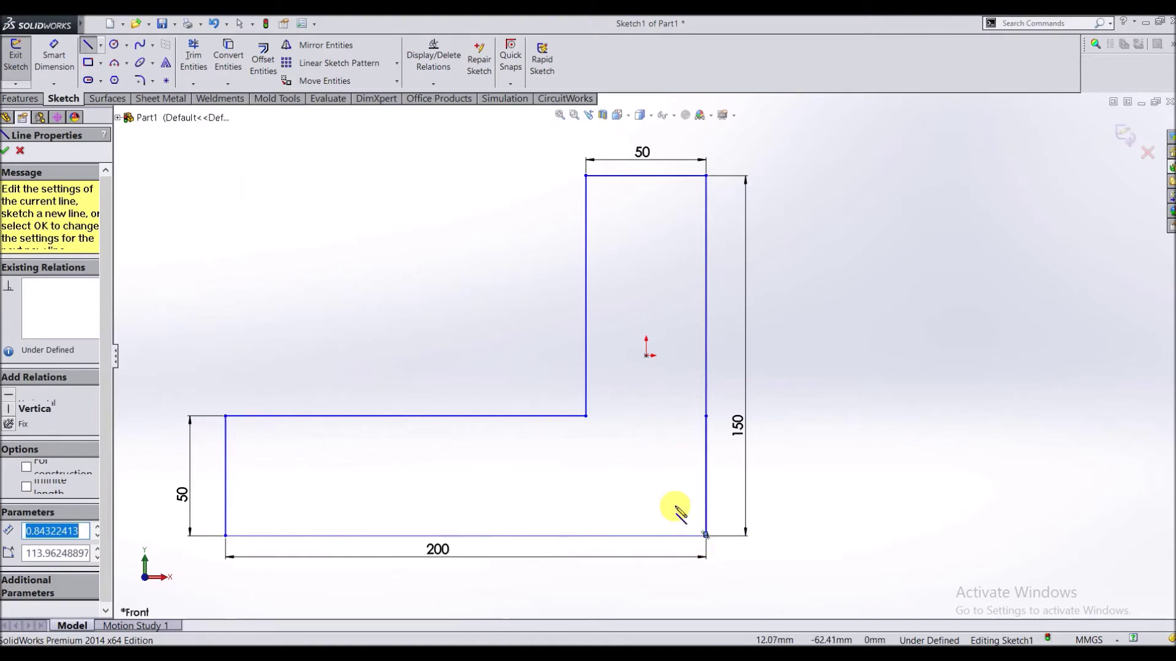
Step: Trim away the short stray line at the L-profile's lower-right corner
scroll(698, 539, "down", 8)
scroll(699, 456, "down", 3)
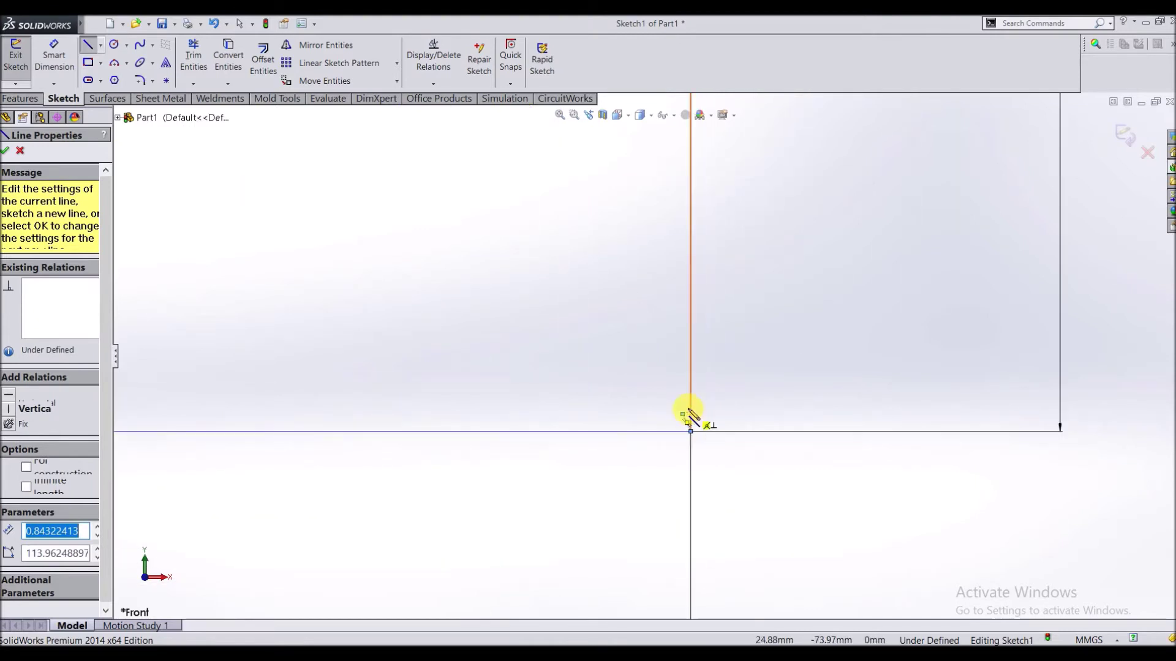
left_click_drag(689, 449, 648, 356)
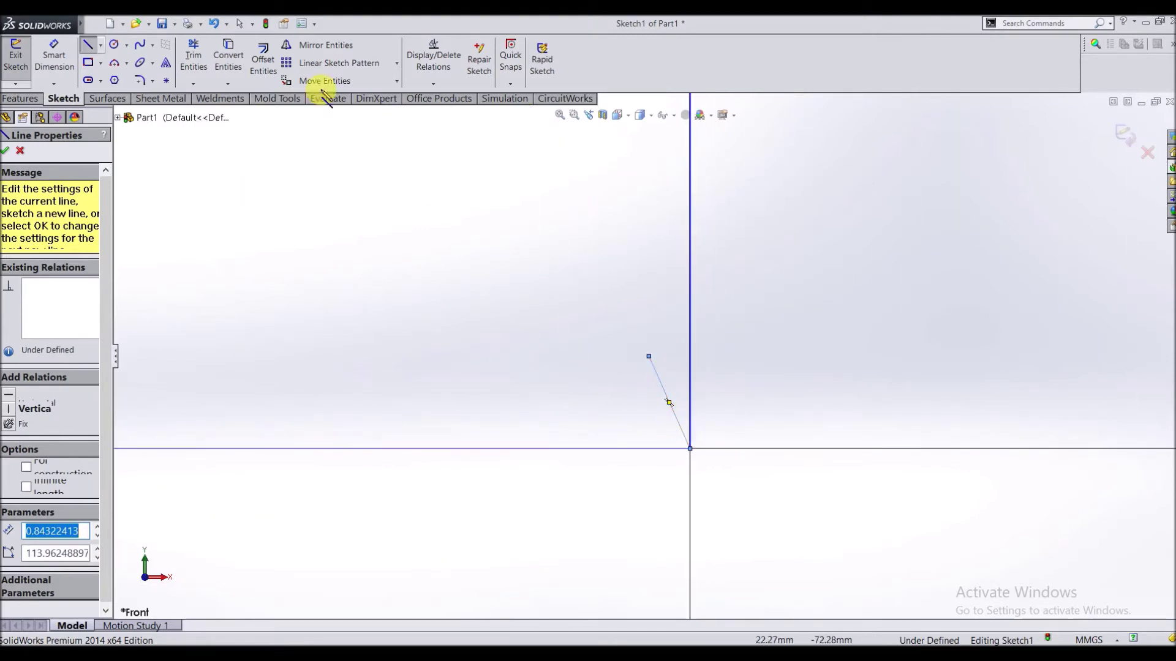
left_click(193, 56)
left_click_drag(661, 406, 677, 394)
scroll(556, 396, "up", 2)
scroll(561, 410, "up", 5)
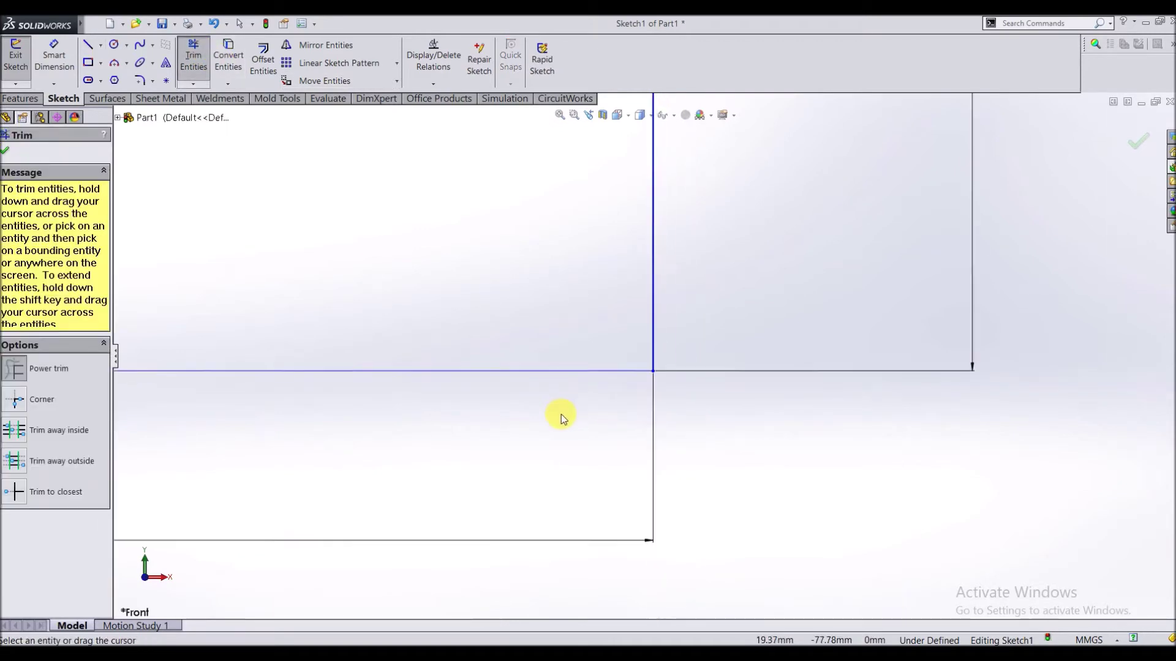
scroll(538, 232, "up", 1)
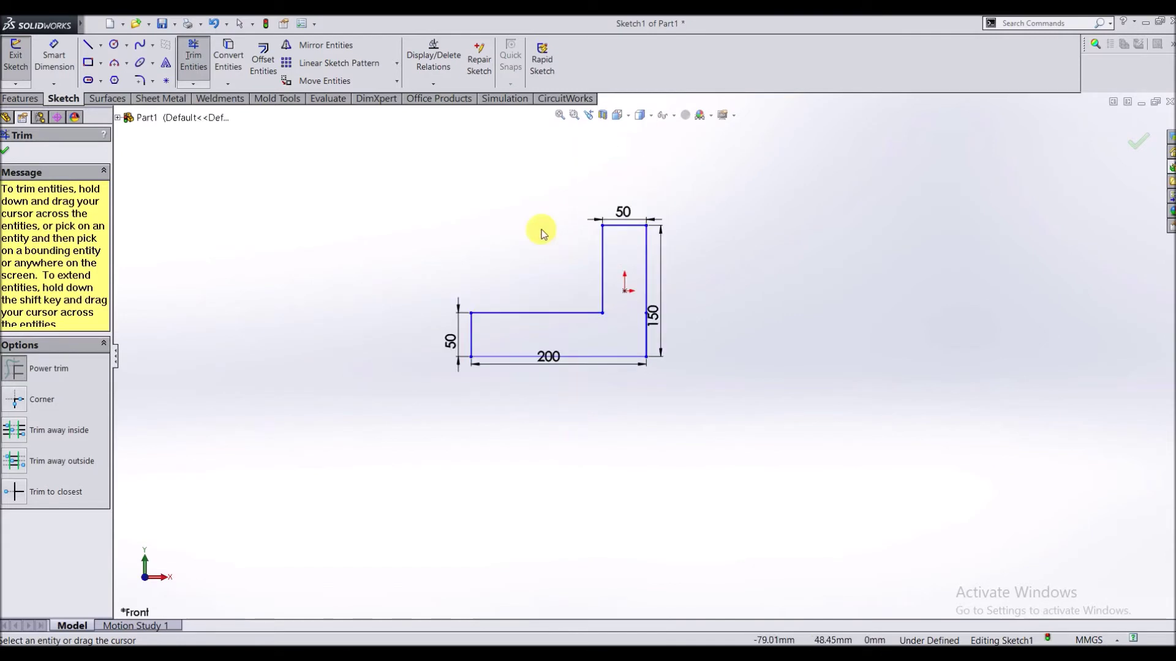
scroll(554, 240, "down", 3)
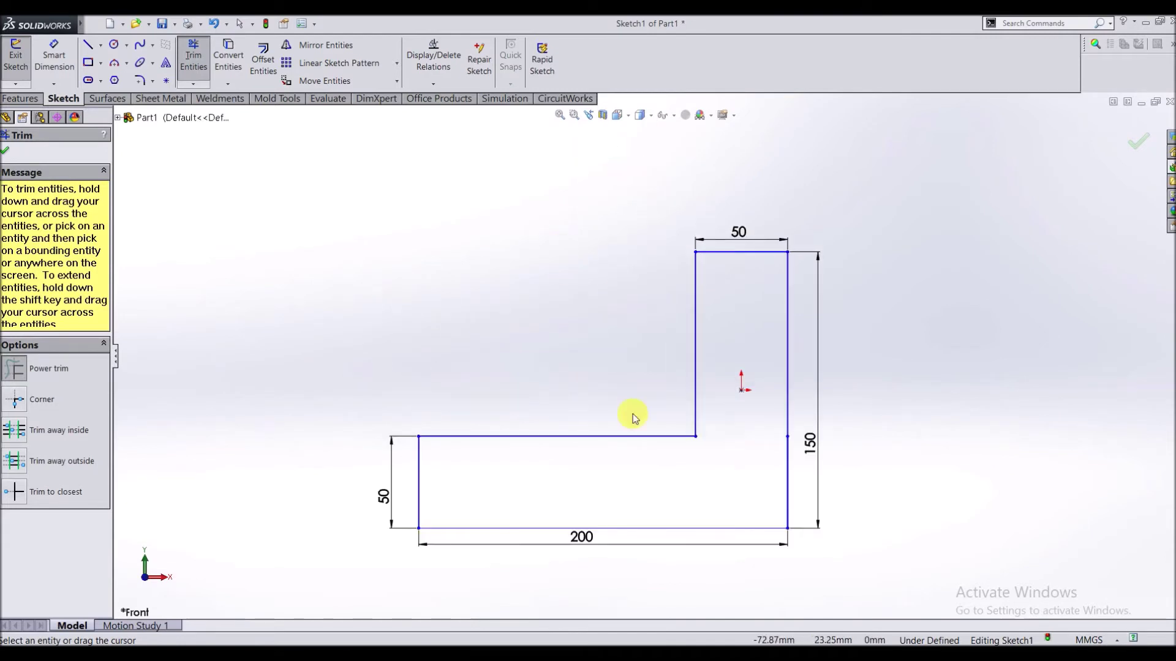
scroll(753, 545, "down", 1)
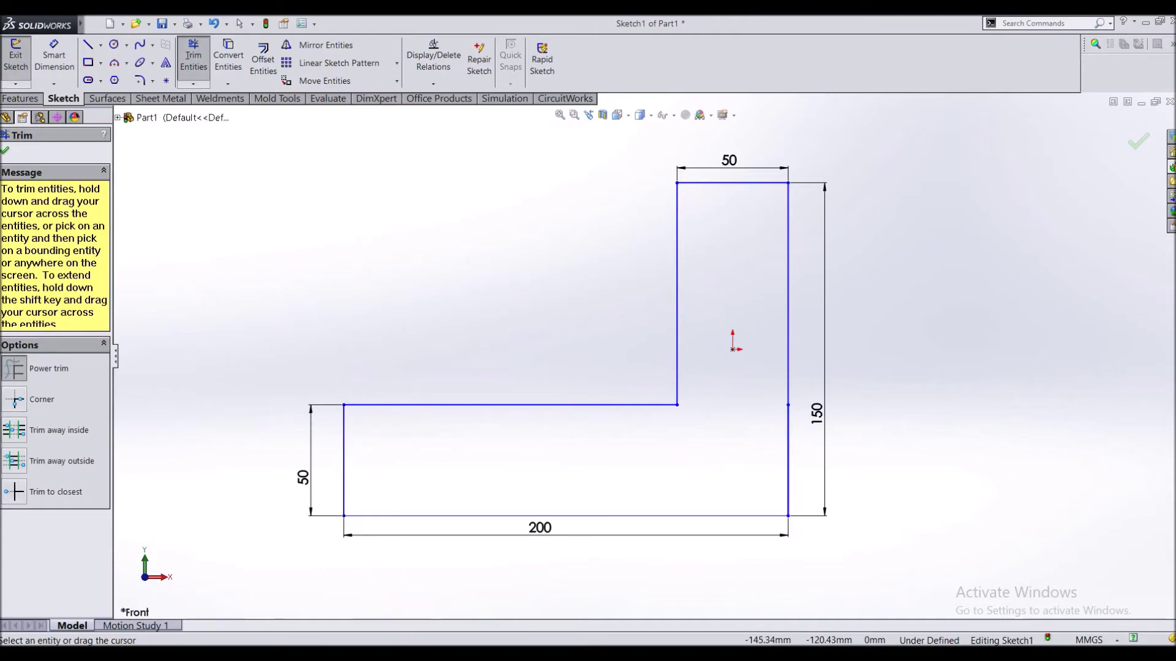
Step: Examine the isometric, top, front and side views in the Part2 PDF for the bracket's shape and depth, comparing them with the sketch
left_click(392, 589)
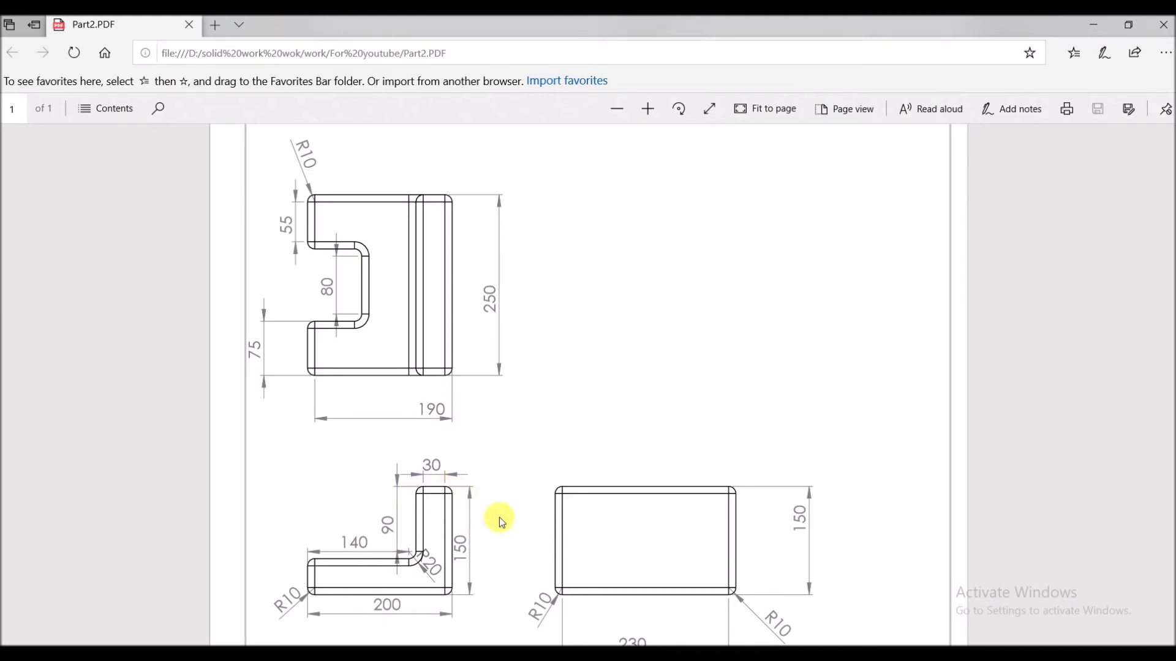
key("alt+Tab")
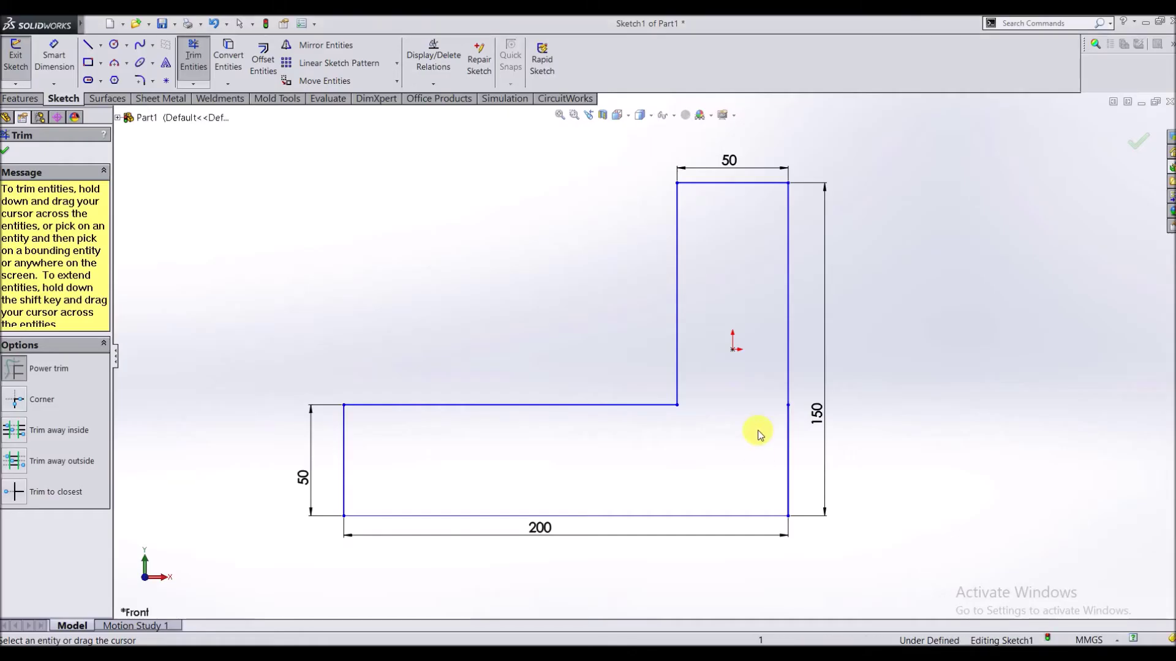
key("alt+Tab")
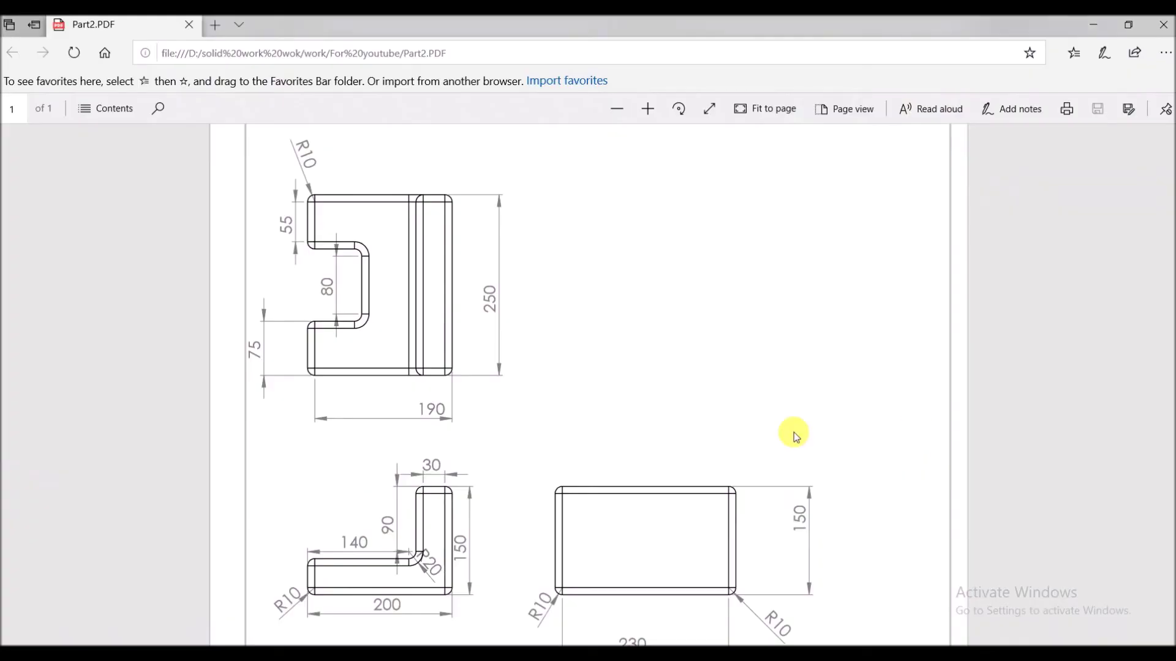
scroll(811, 437, "down", 5)
scroll(813, 432, "up", 9)
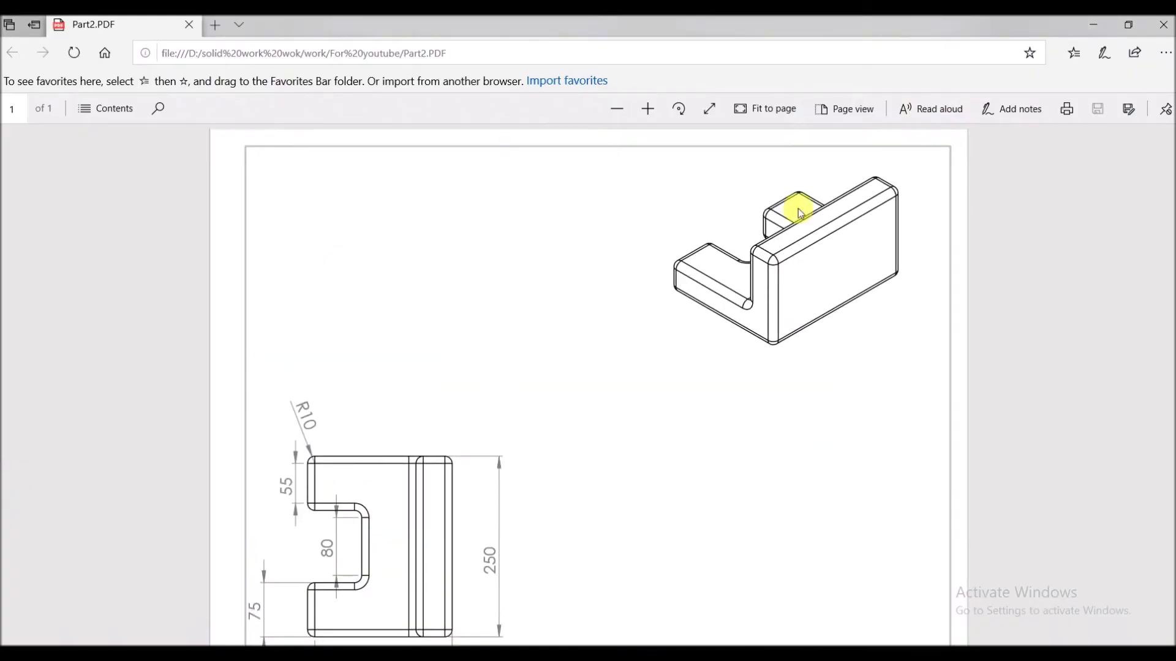
scroll(699, 371, "down", 6)
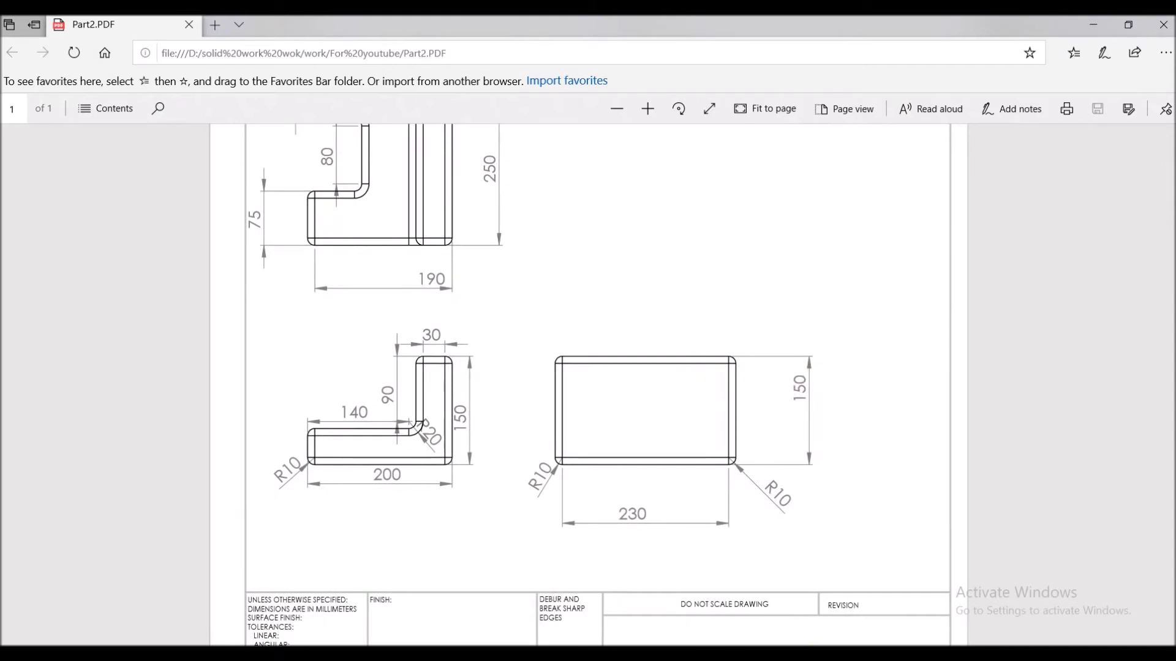
scroll(524, 402, "up", 6)
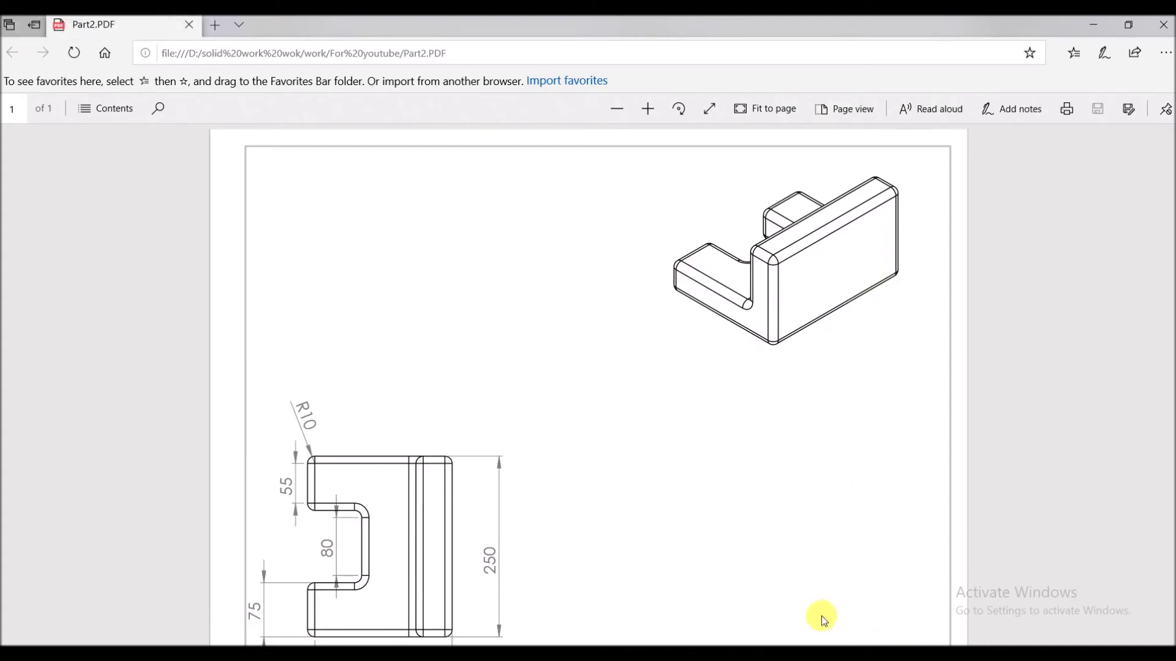
left_click(818, 652)
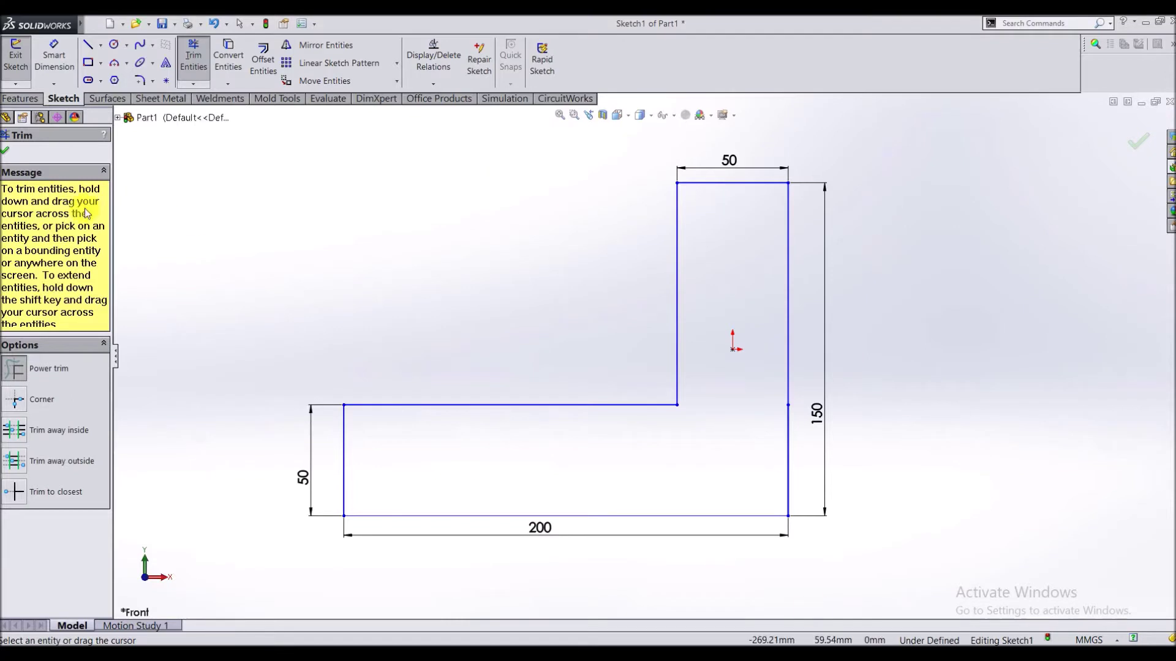
Step: Finish the L-profile sketch and start an Extruded Boss/Base using its closed region as the contour
left_click(7, 151)
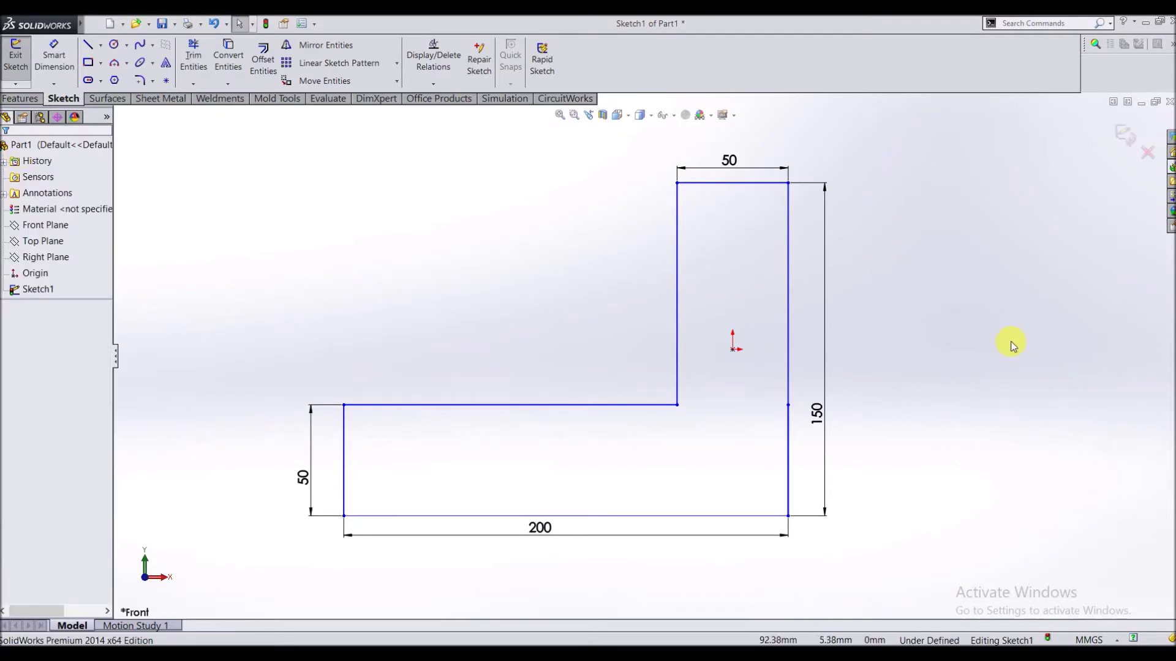
left_click(1122, 136)
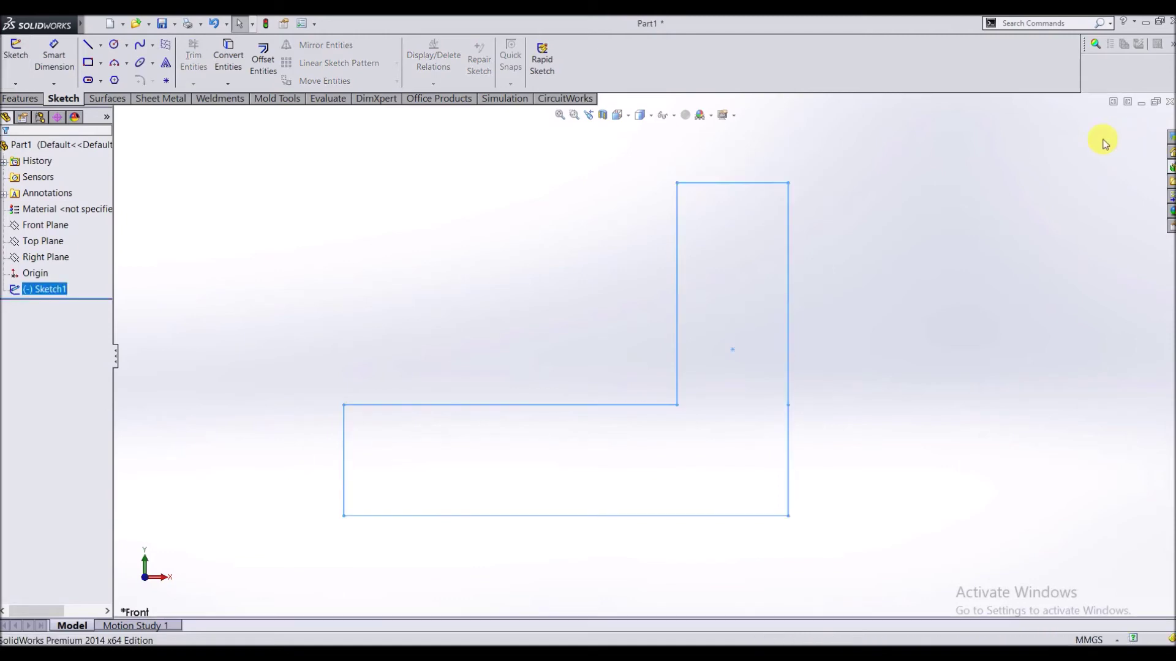
left_click(20, 103)
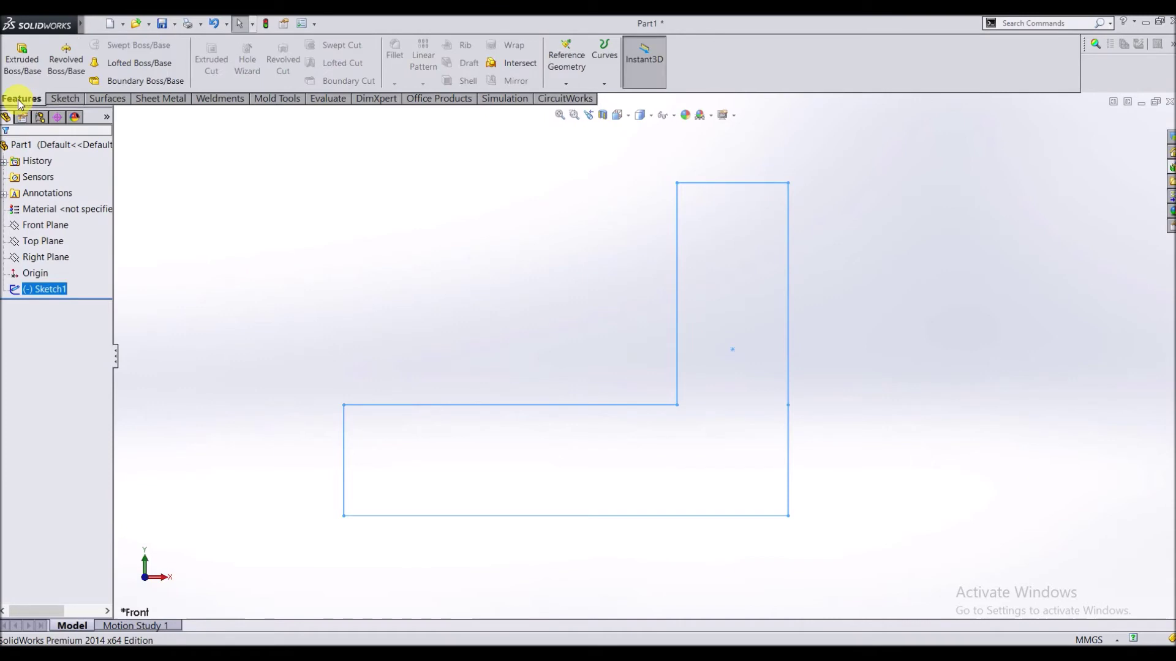
left_click(21, 69)
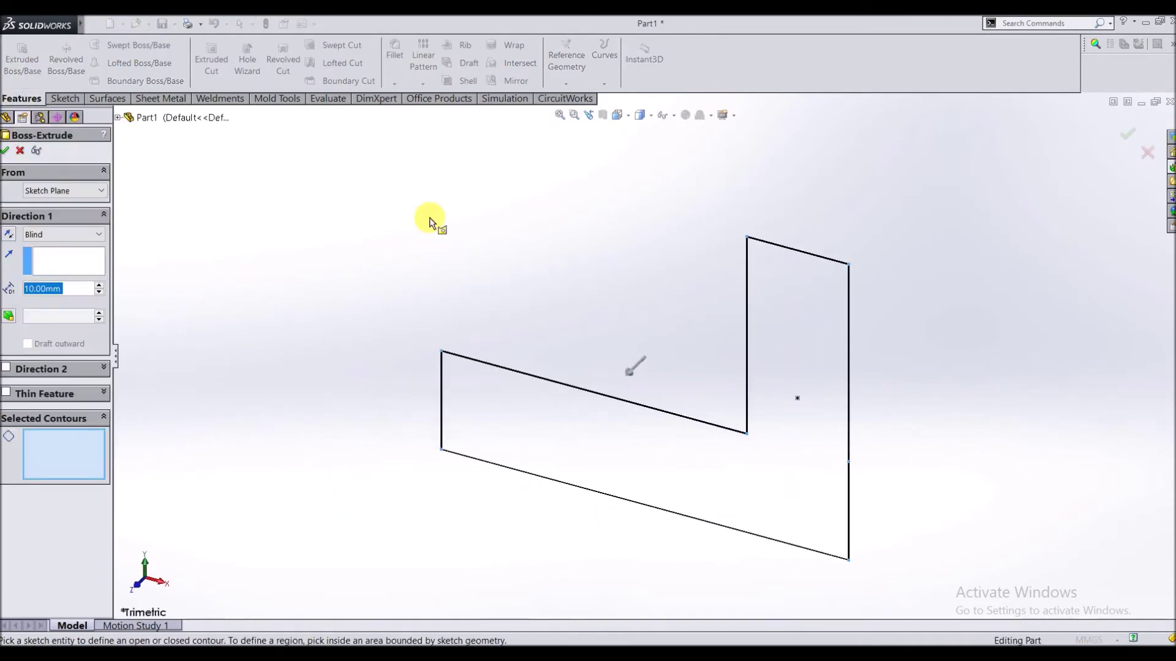
left_click(479, 417)
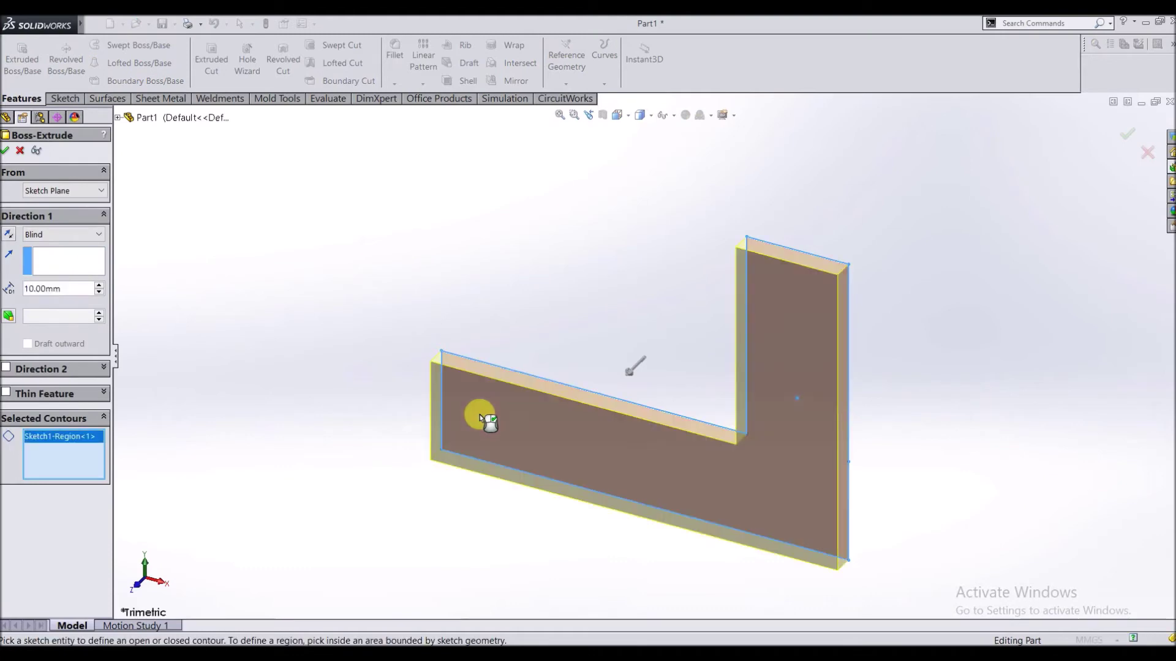
Step: Set the L-profile's extrusion depth to 250 mm and compare the preview with the isometric view in the Part2 PDF
middle_click_drag(255, 262, 355, 284)
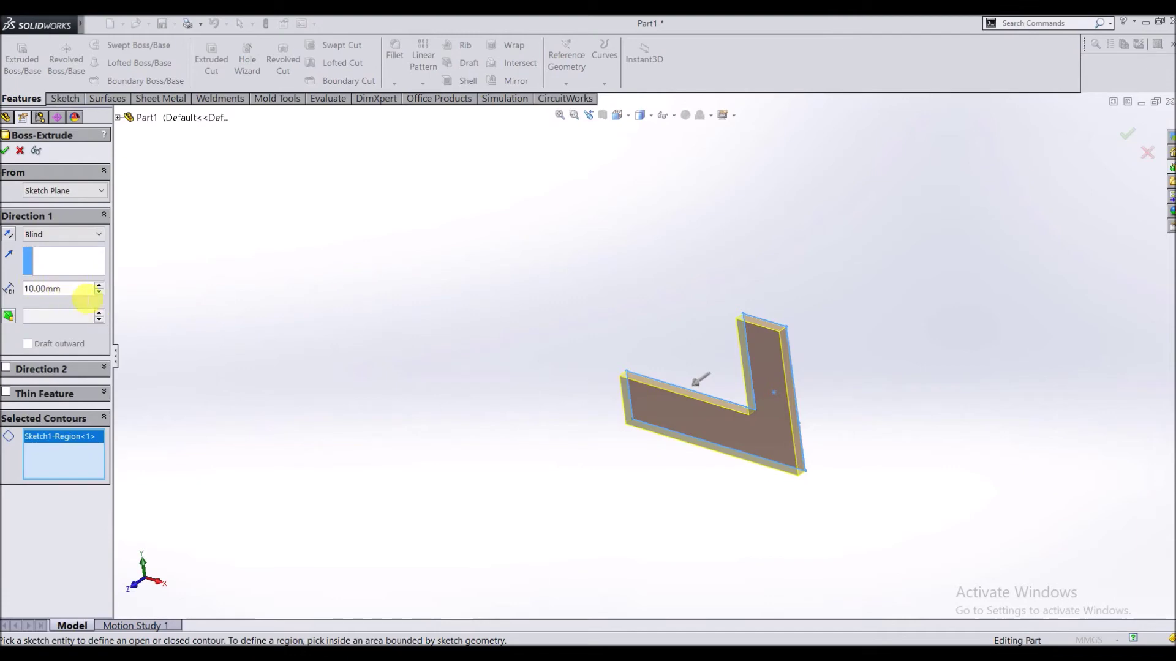
key("f")
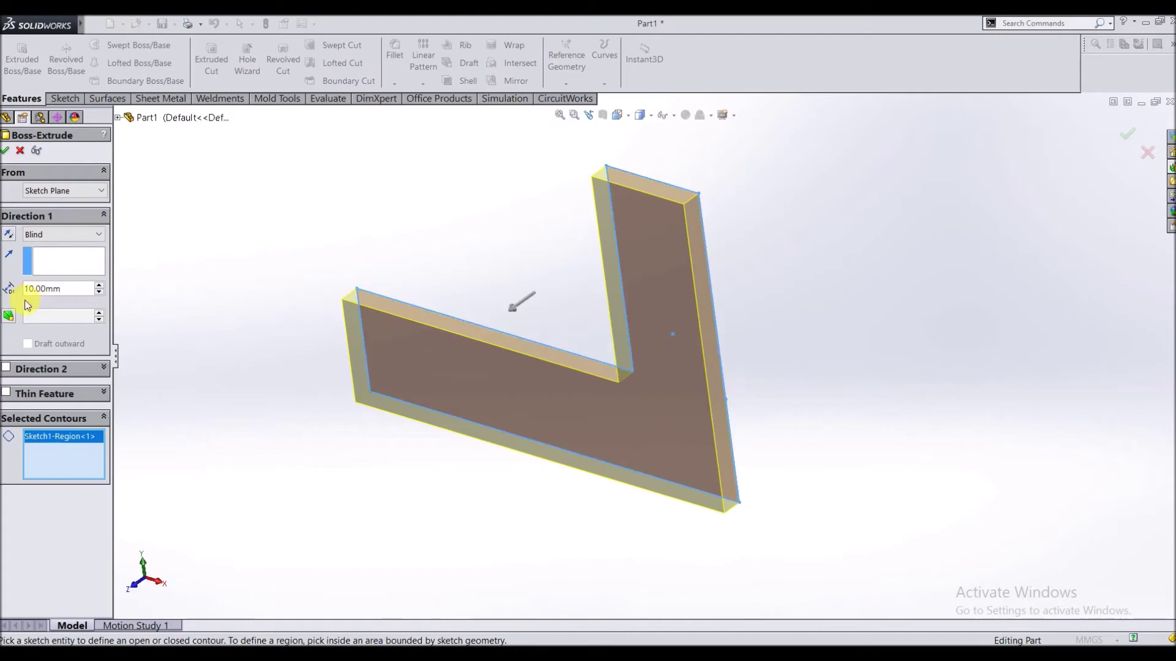
left_click(95, 291)
type("250")
key("Return")
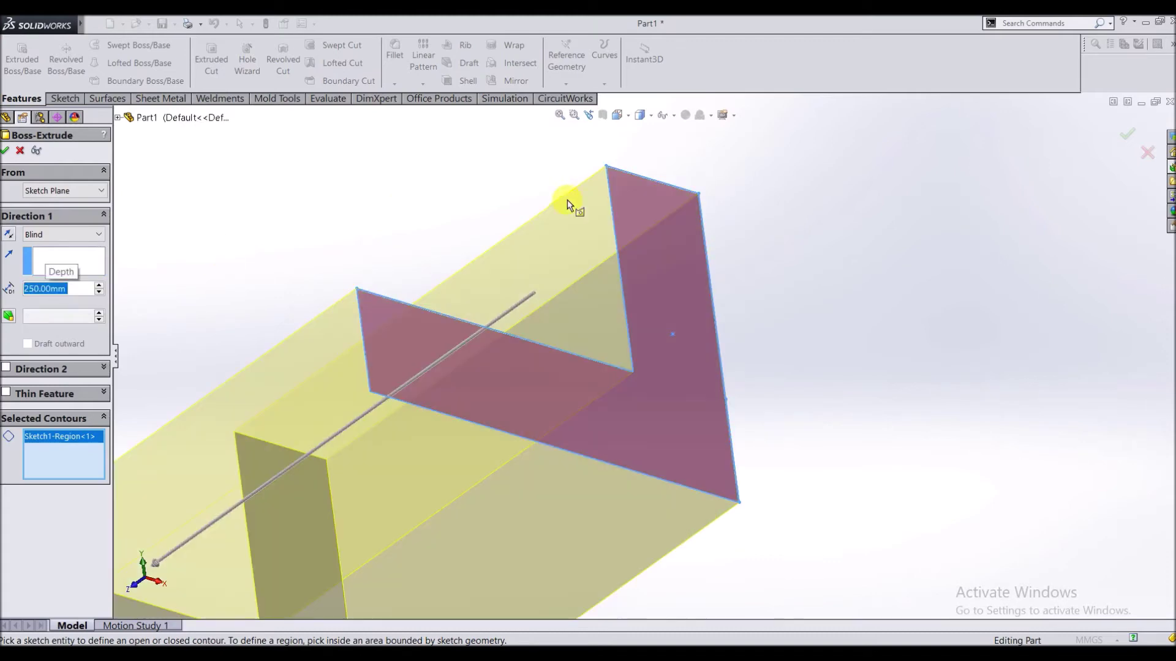
scroll(498, 190, "up", 5)
mouse_move(488, 244)
middle_mouse_down()
mouse_move(460, 240)
mouse_move(401, 551)
middle_mouse_up()
key("alt+Tab")
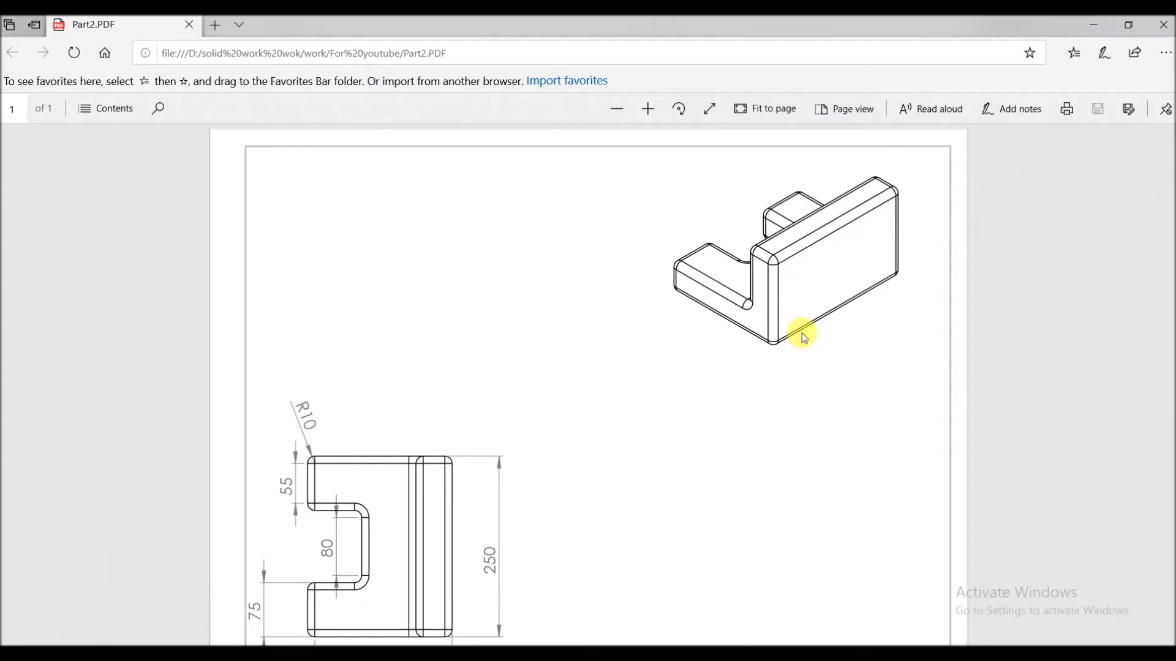
key("alt+Tab")
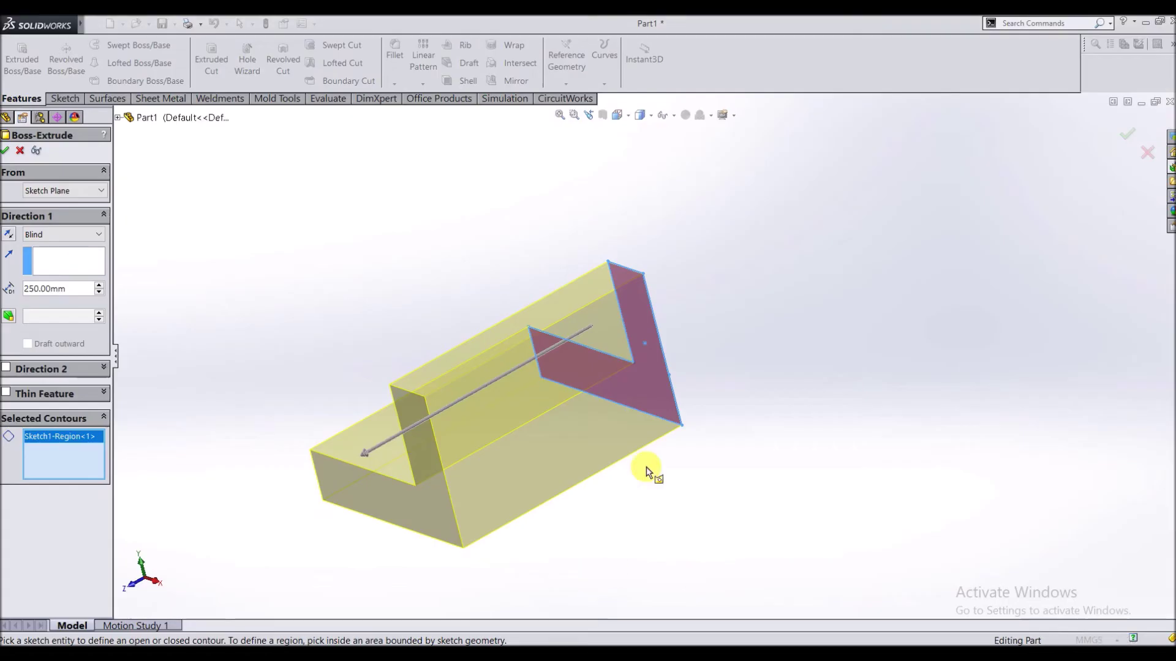
Step: Change the extrusion's end condition from Blind to Mid Plane and finish the boss
mouse_move(263, 310)
middle_mouse_down()
mouse_move(295, 311)
mouse_move(272, 301)
middle_mouse_up()
left_click(98, 235)
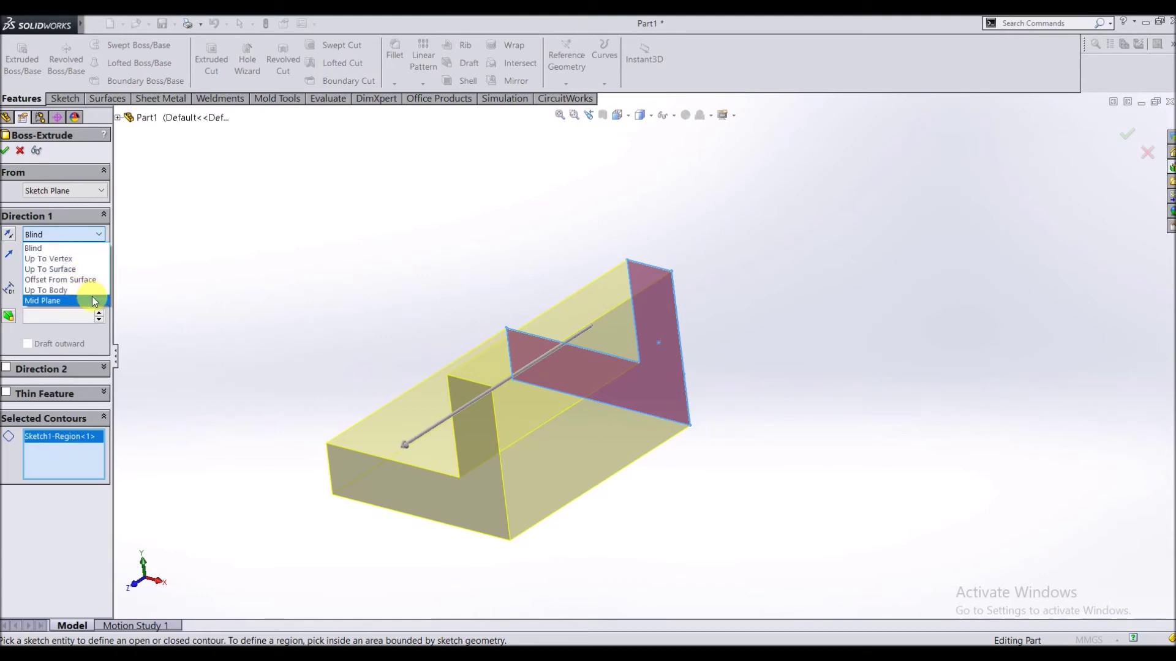
left_click(194, 252)
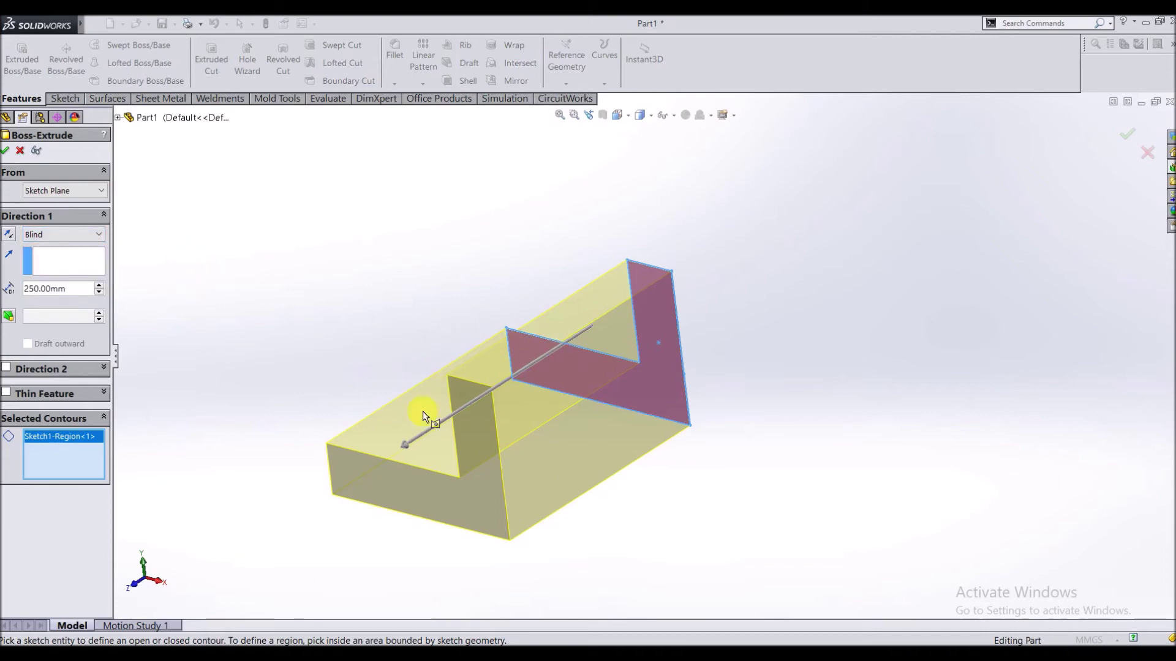
left_click(103, 235)
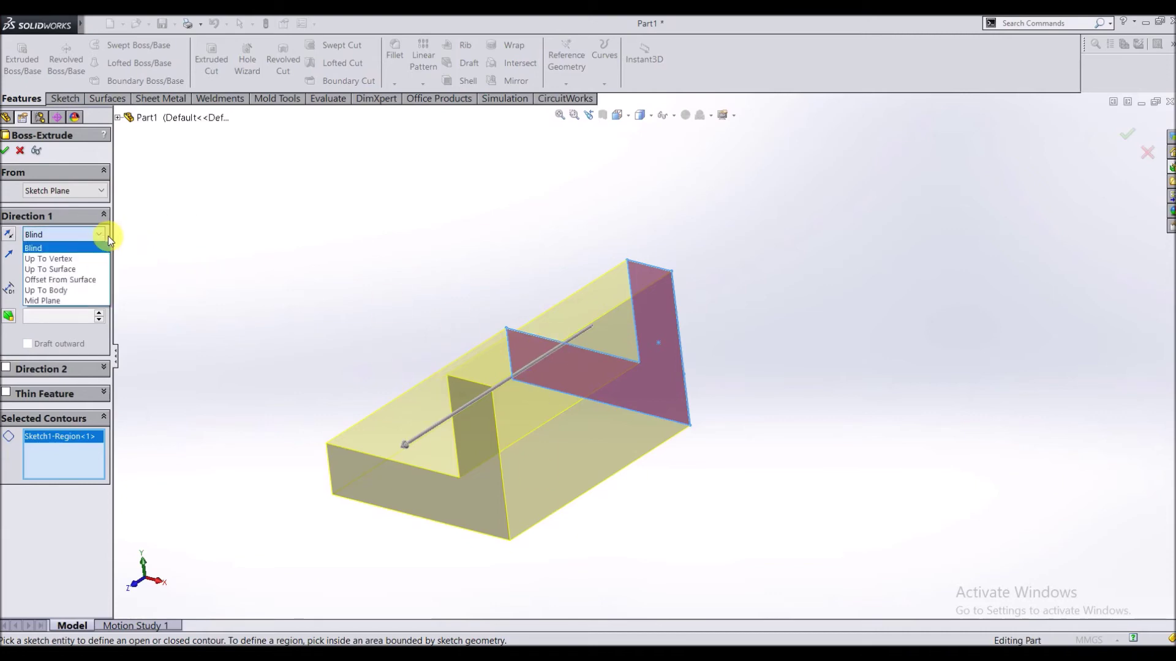
left_click(81, 300)
middle_click_drag(310, 251, 352, 321)
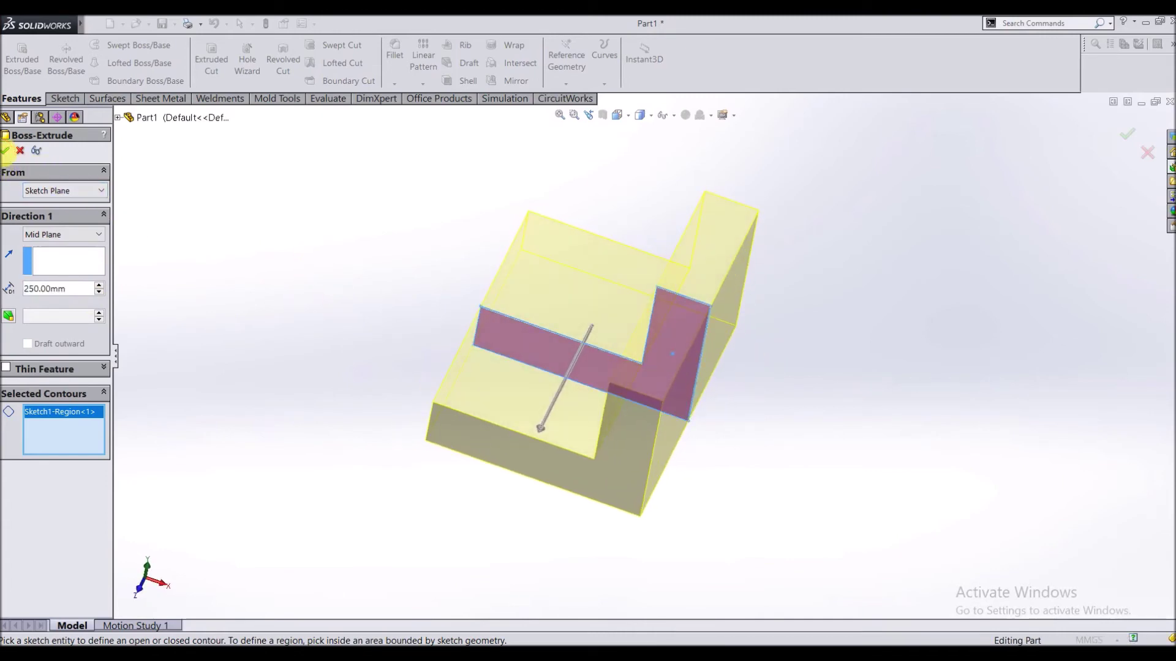
left_click(5, 150)
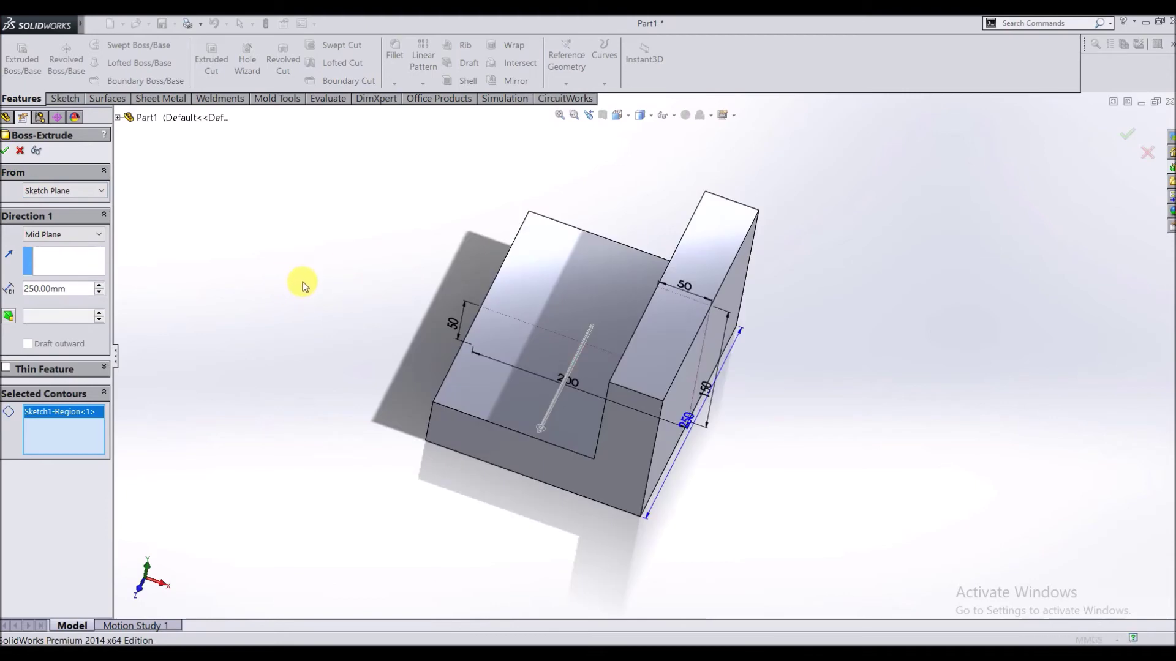
middle_click_drag(302, 288, 247, 225)
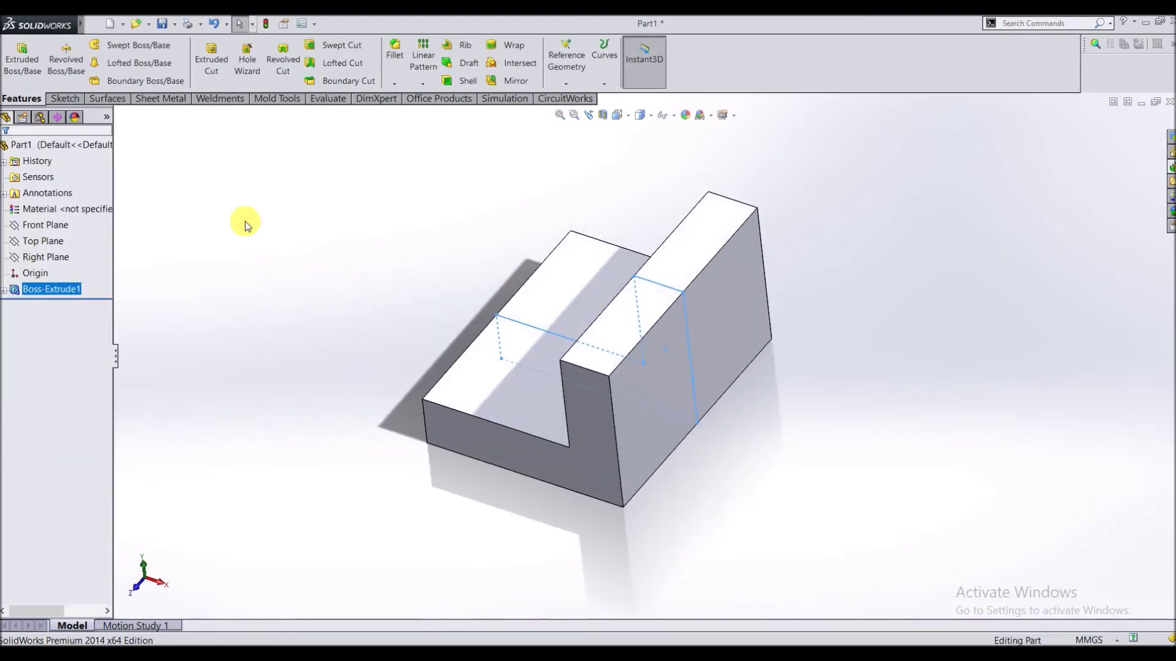
Step: Examine the Front Plane's position in the extruded body and the notch shape and dimensions in the Part2 PDF views
left_click(54, 225)
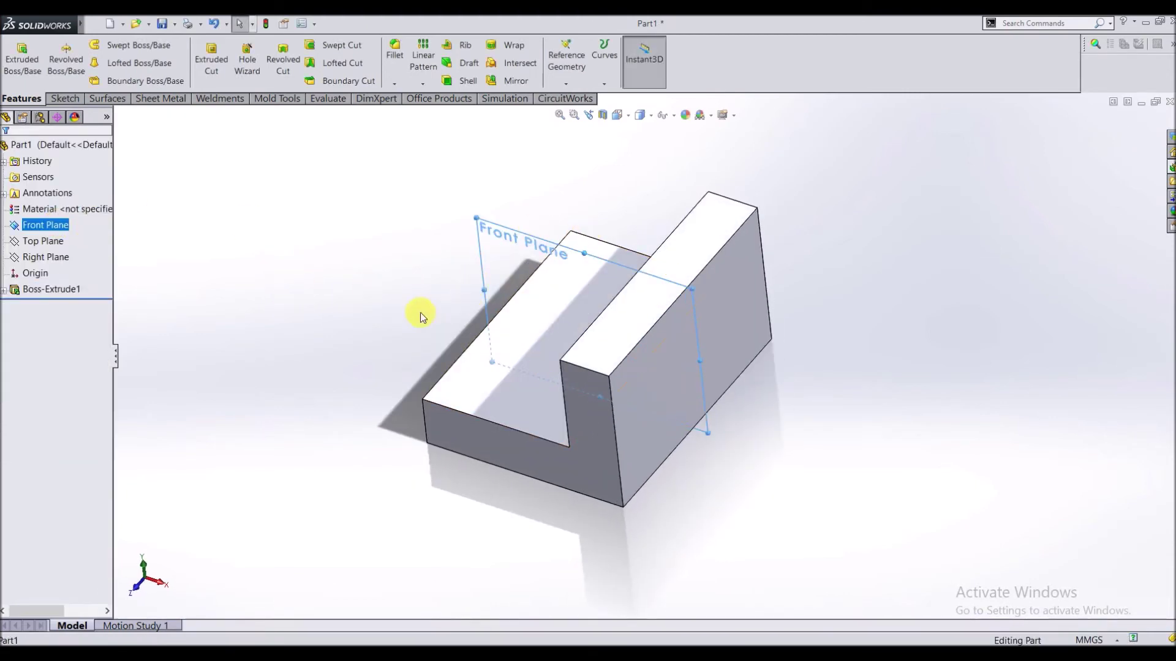
middle_click_drag(376, 325, 428, 447)
middle_click_drag(874, 335, 837, 294)
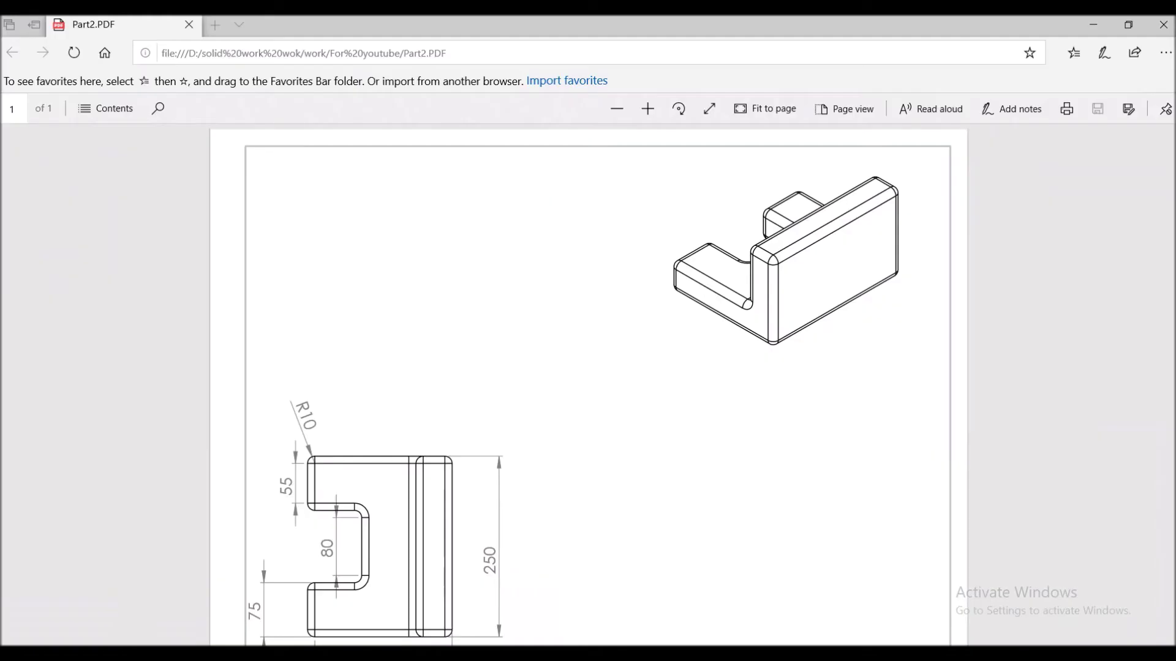
scroll(477, 435, "down", 2)
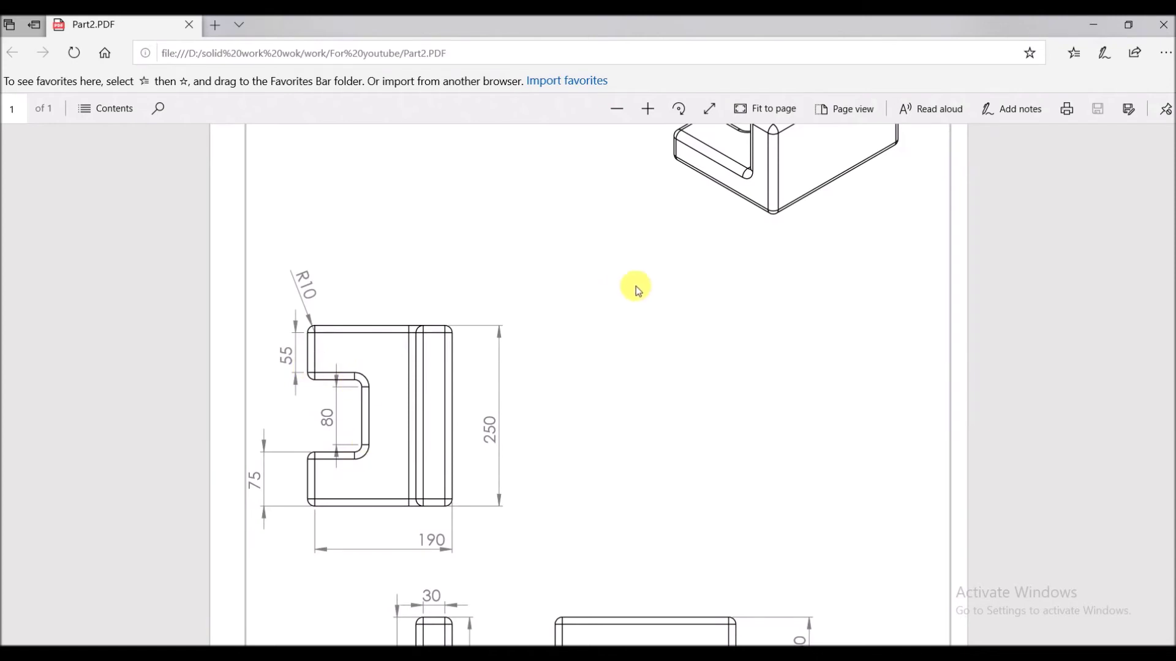
scroll(646, 342, "down", 4)
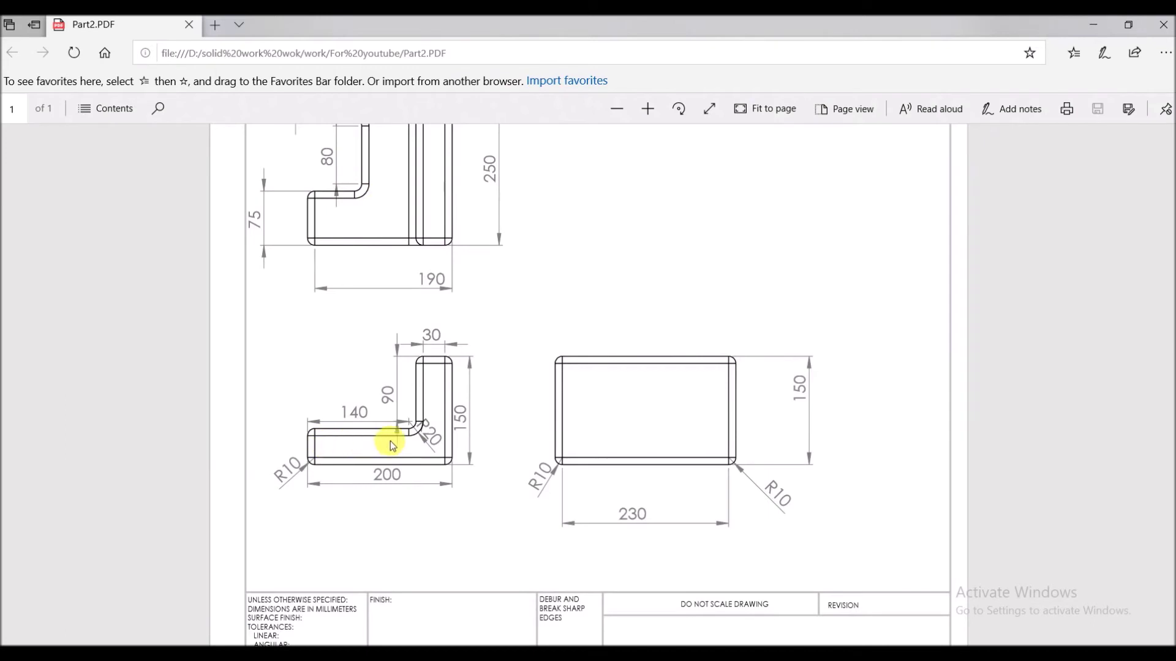
scroll(536, 255, "up", 6)
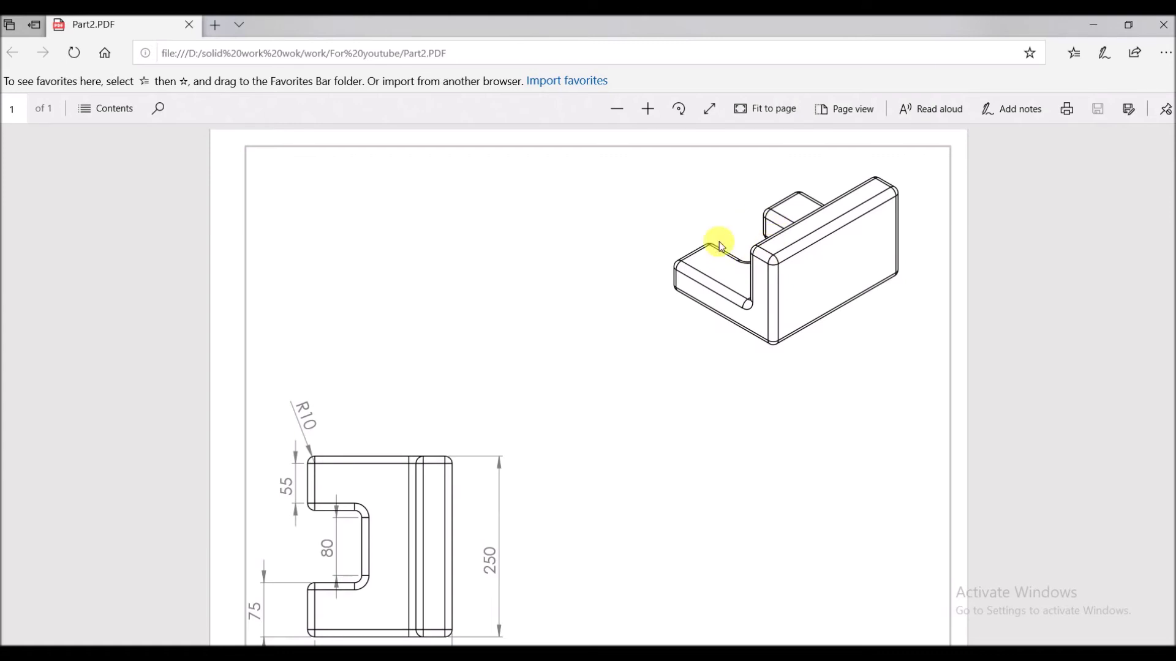
scroll(674, 344, "down", 2)
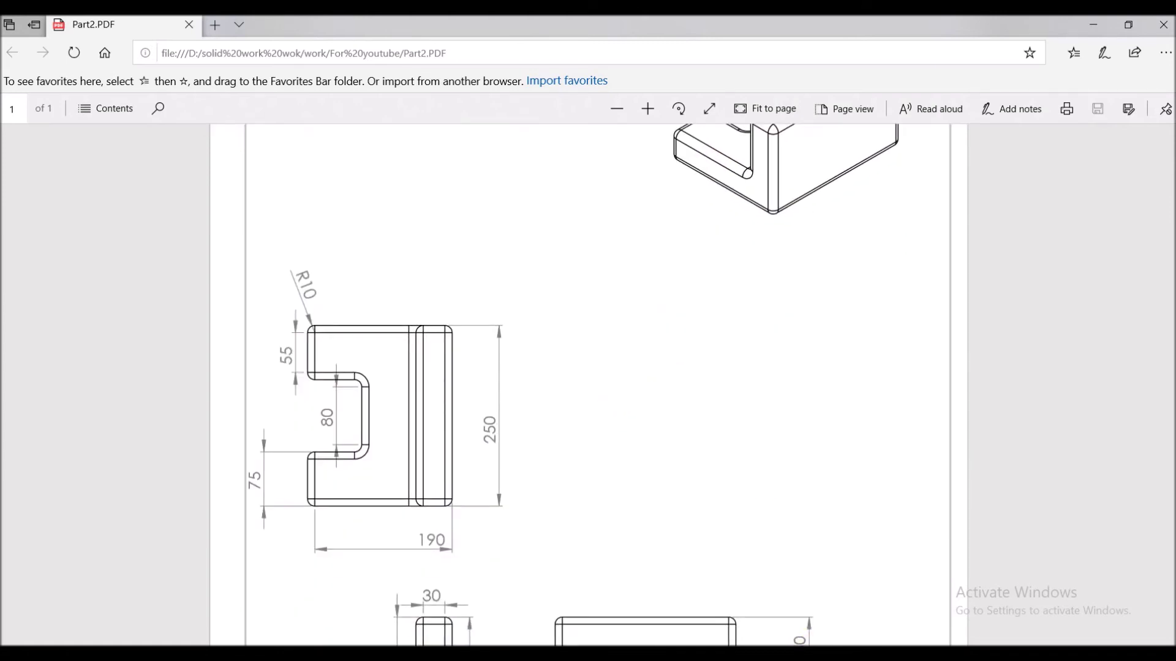
key("alt+Tab")
middle_click_drag(696, 378, 722, 407)
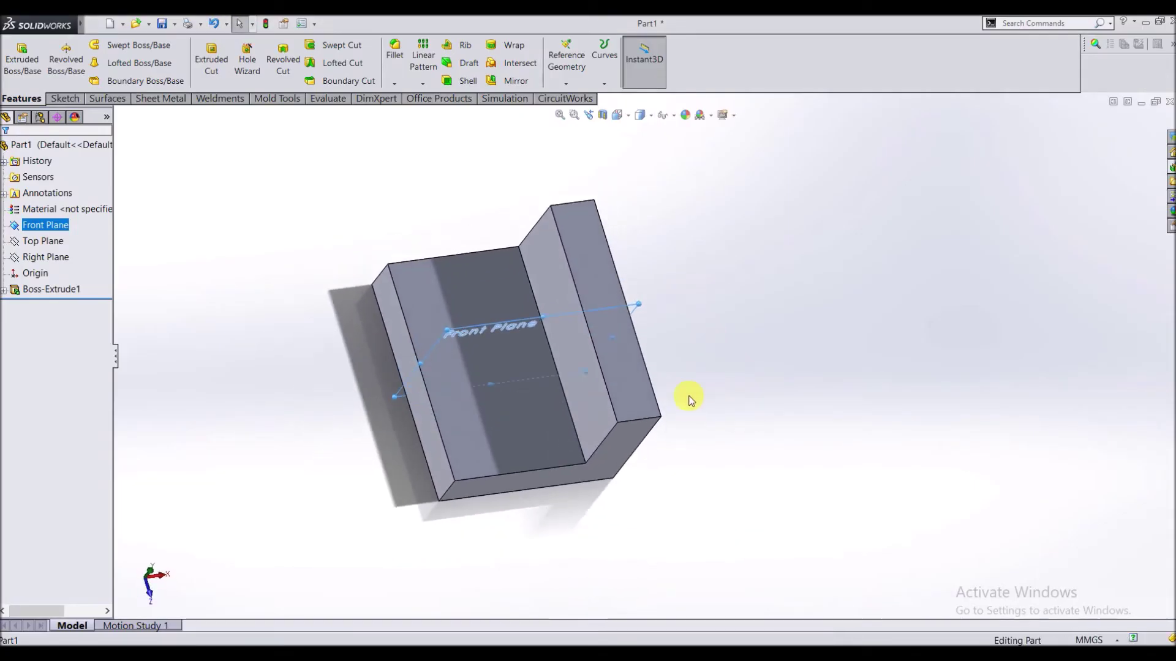
Step: View the upper face of the bracket's horizontal leg straight on and start a new sketch on it
left_click(502, 436)
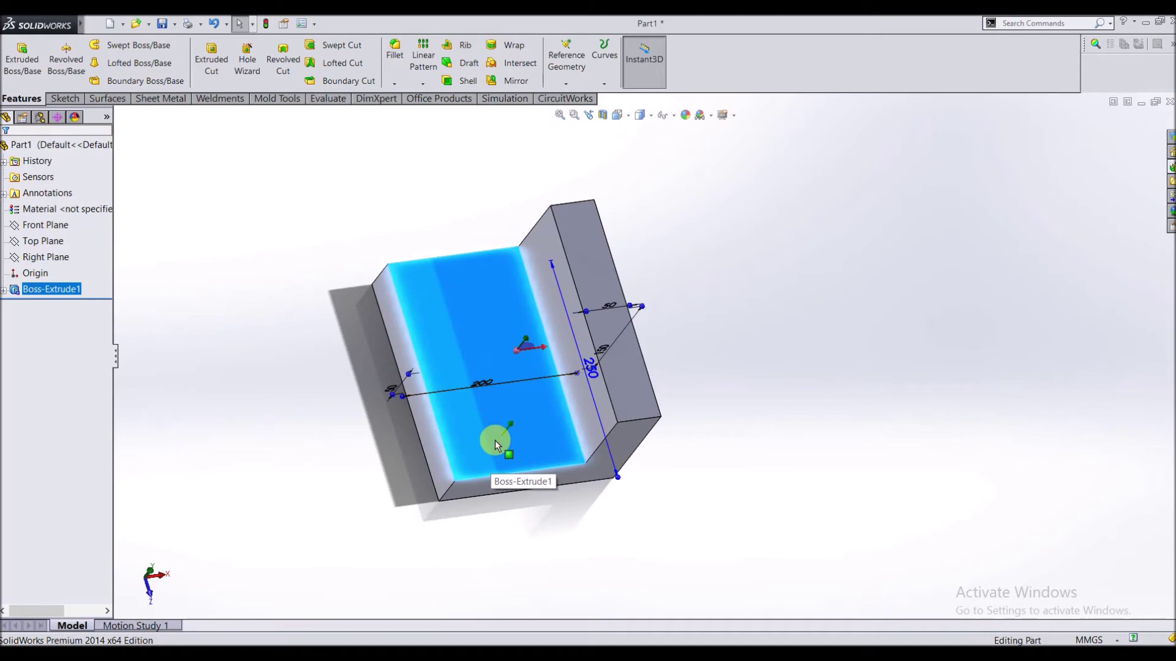
right_click(462, 339)
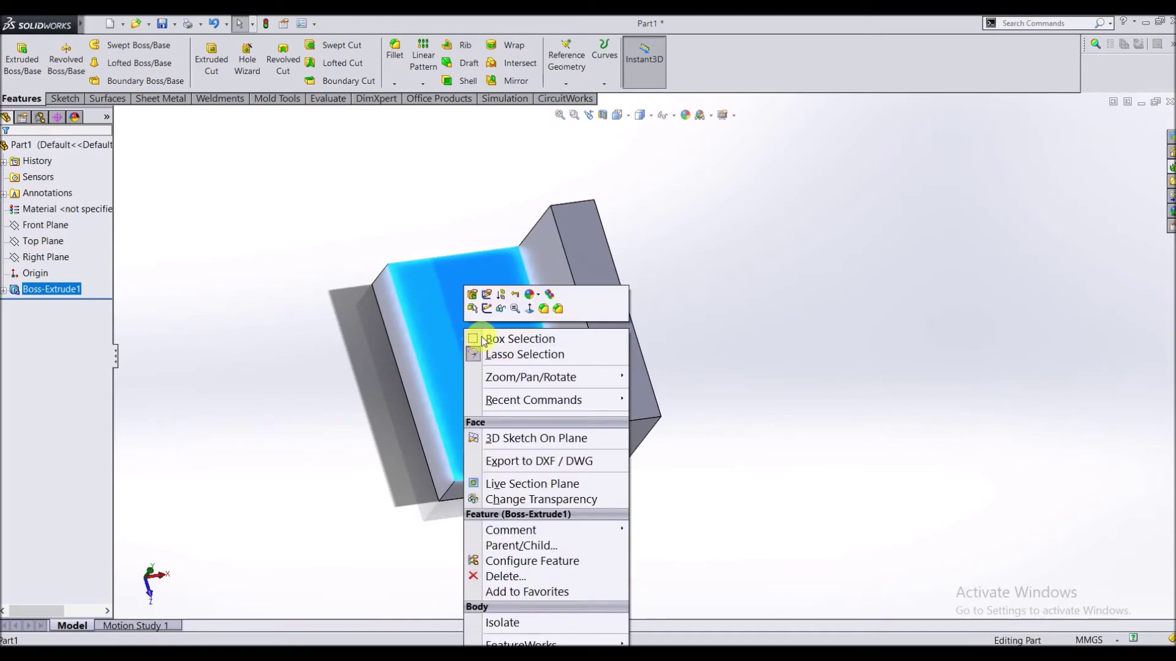
left_click(529, 308)
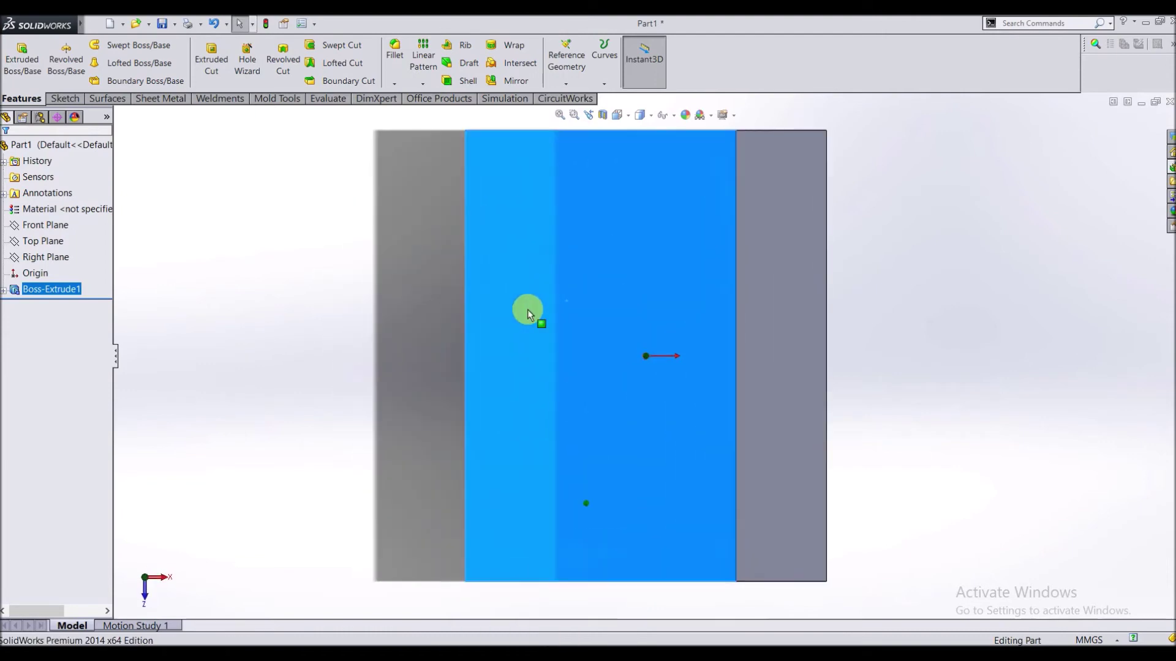
right_click(560, 322)
left_click(586, 305)
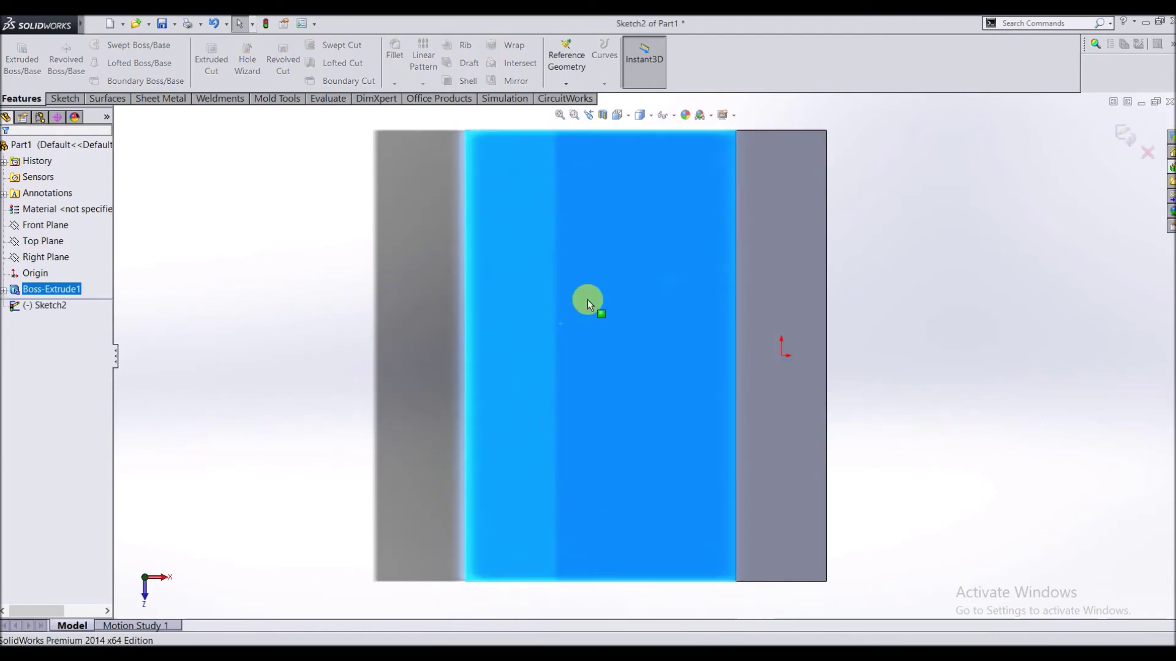
left_click(61, 98)
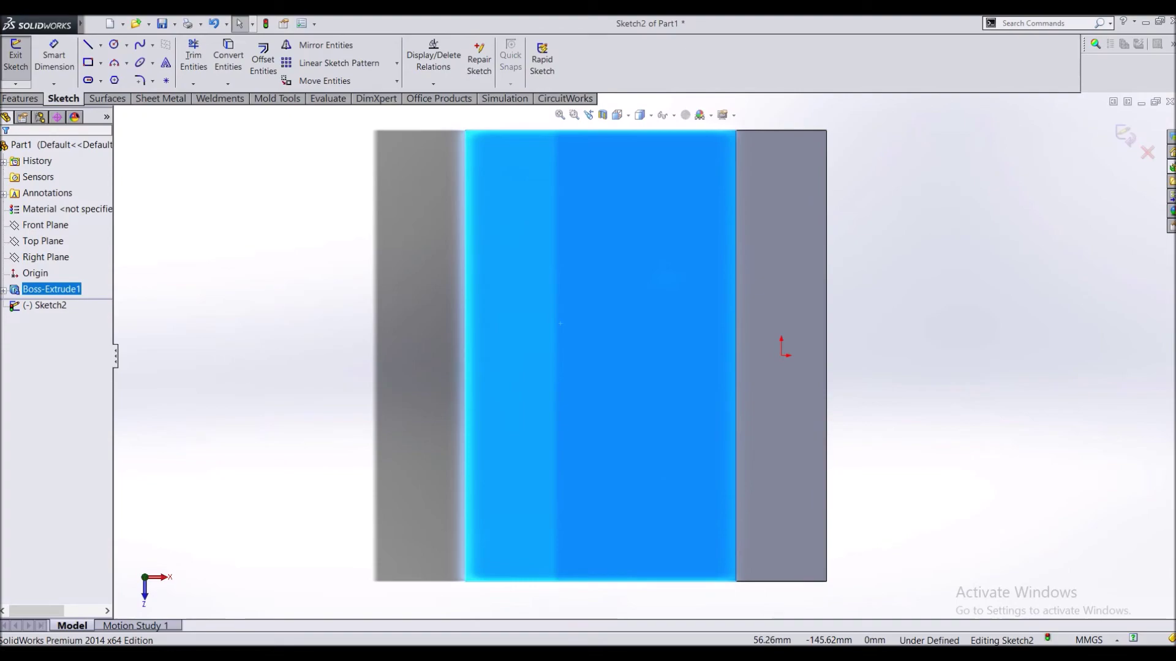
Step: Check the notch in the Part2 PDF and sketch a center rectangle about 151 by 75 mm, centred on the midpoint of the leg's free edge
left_click(432, 587)
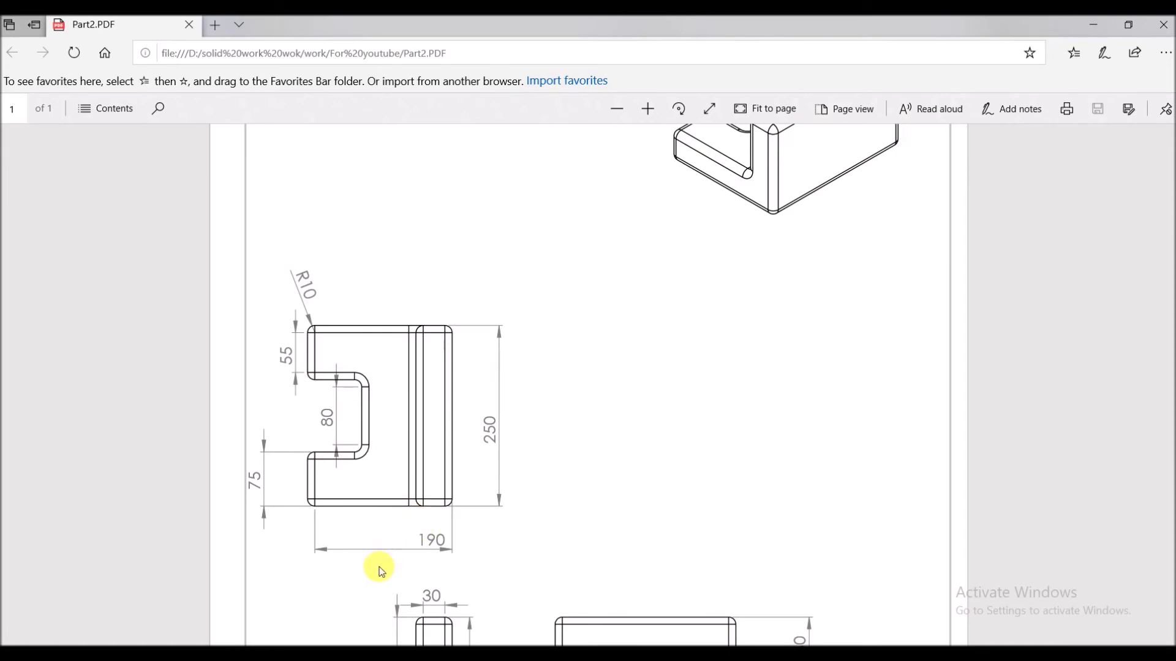
scroll(381, 539, "down", 2)
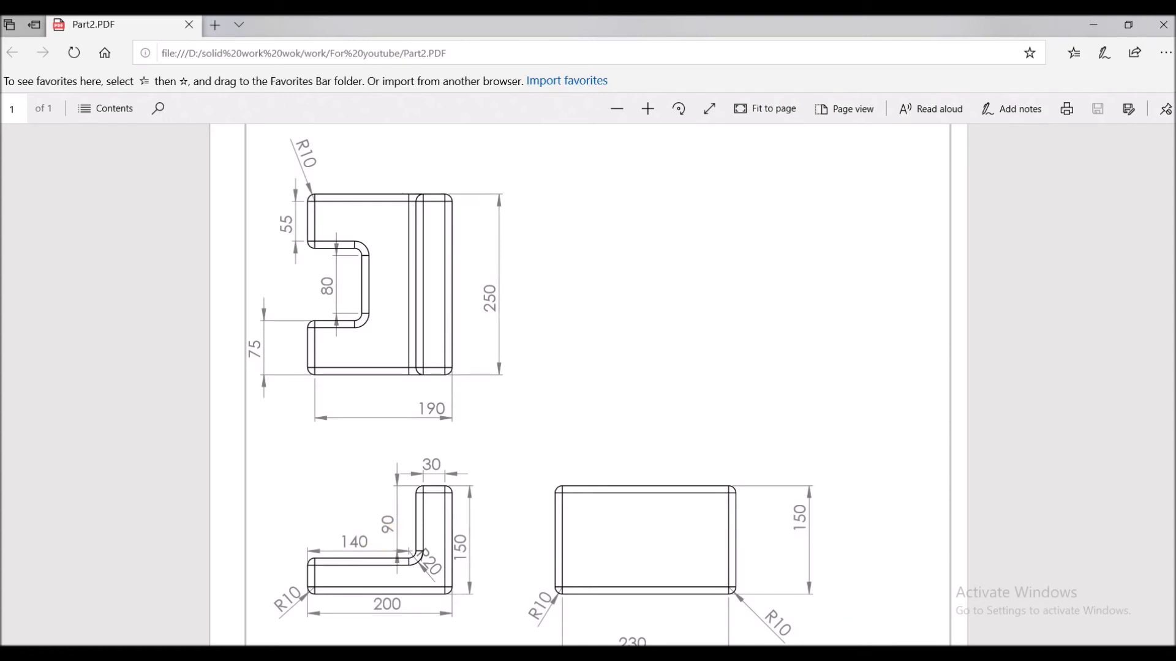
left_click(640, 348)
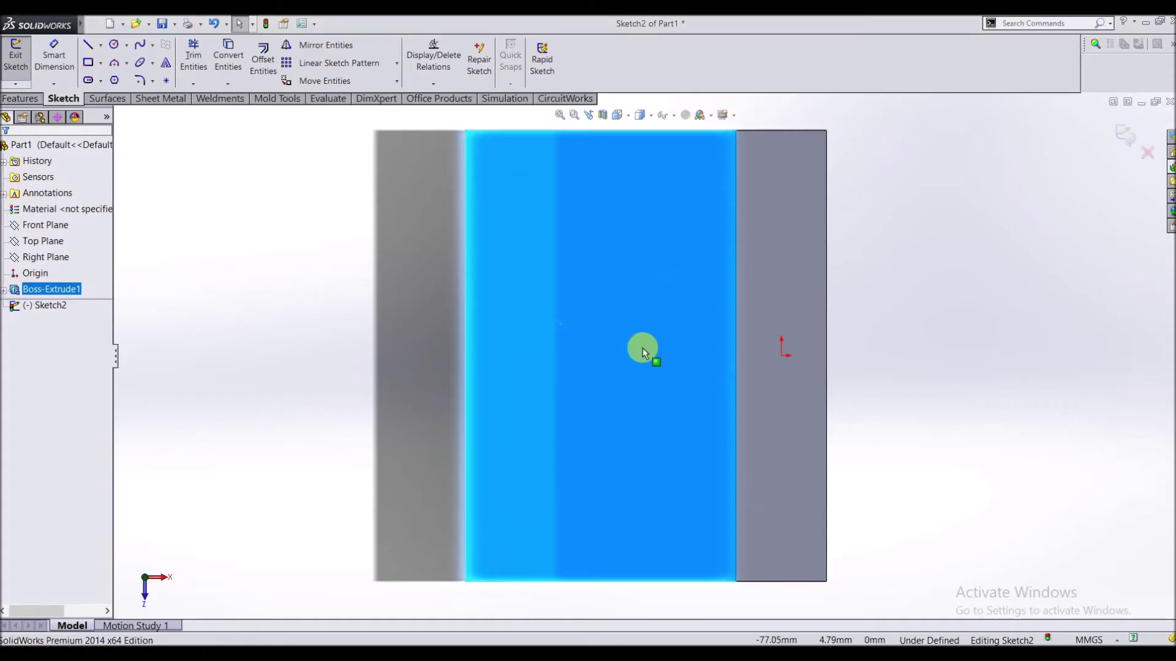
left_click(102, 63)
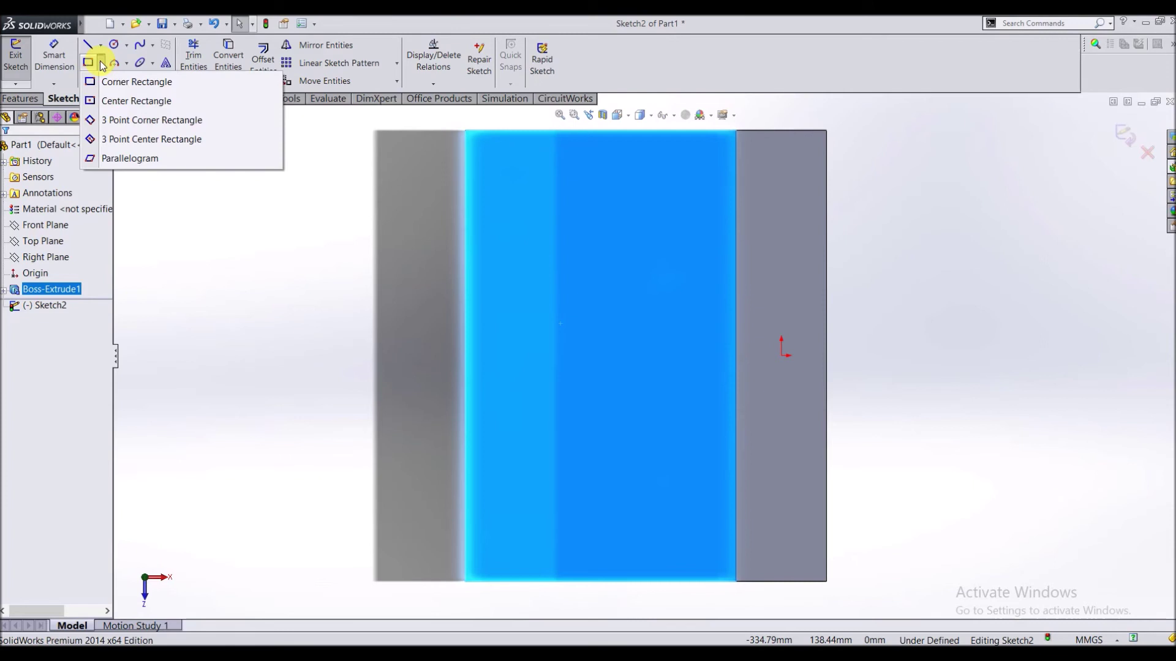
left_click(128, 102)
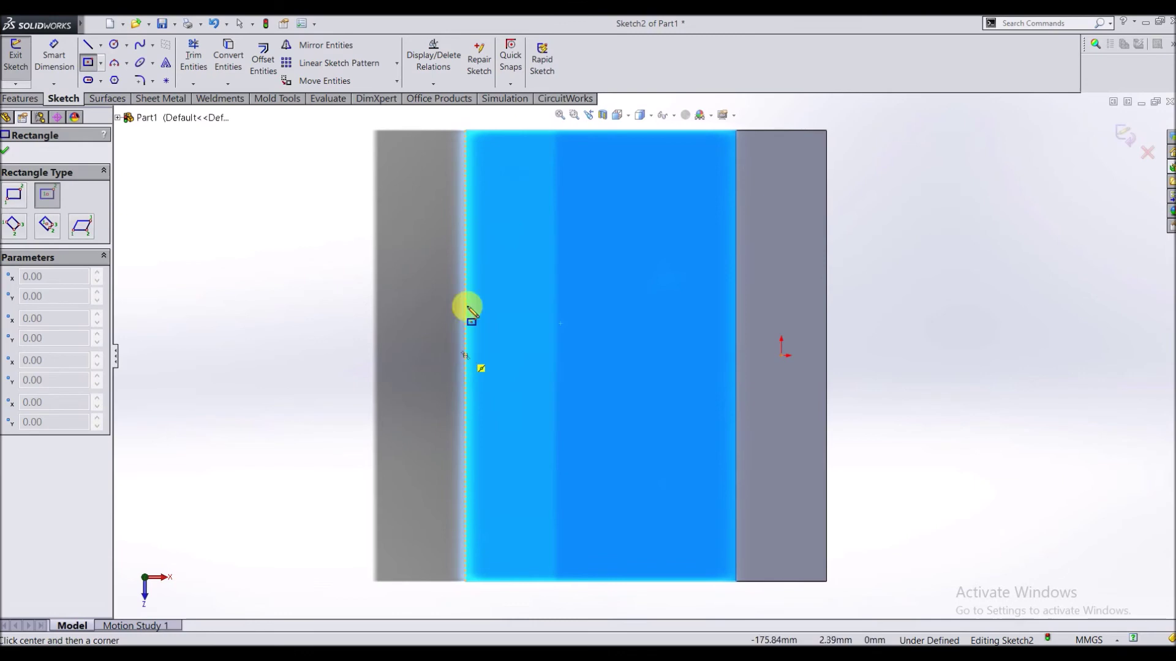
left_click(465, 356)
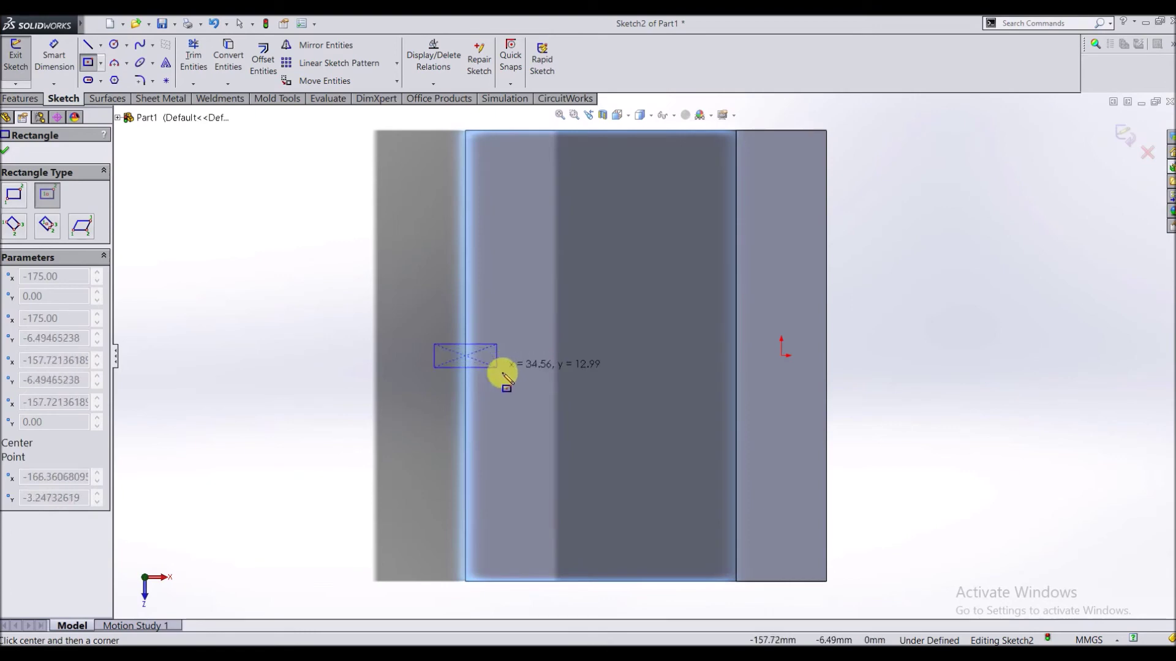
left_click(601, 422)
Step: Dimension the notch rectangle's horizontal side as 150 mm and check the notch dimensions in the Part2 PDF
left_click(53, 52)
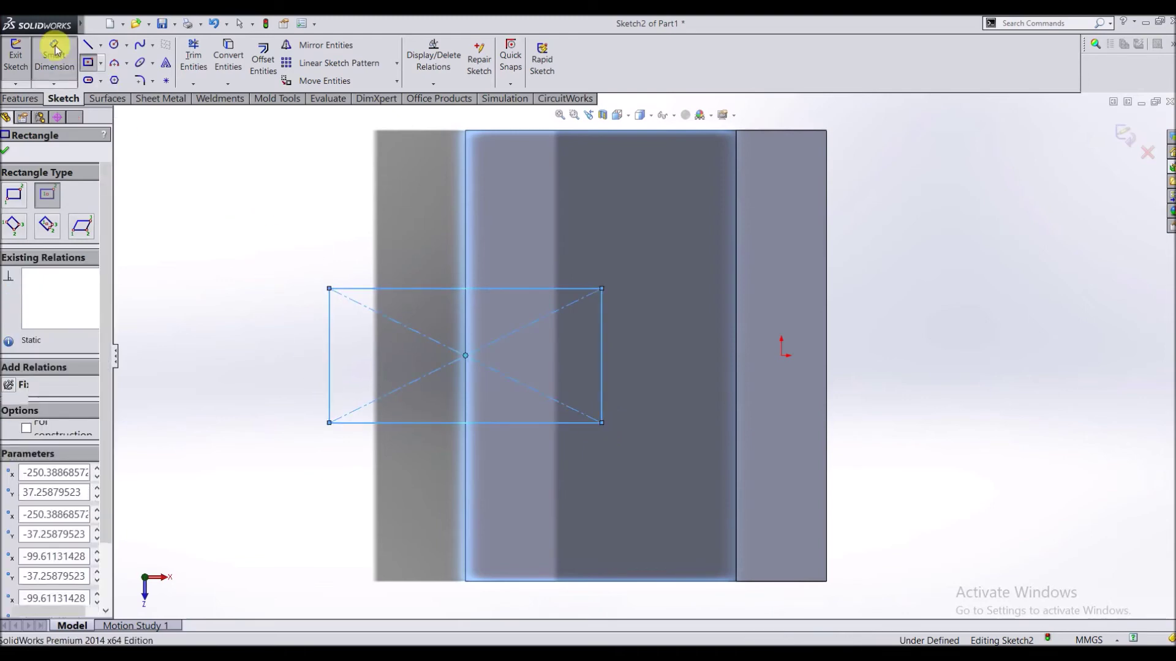
left_click(402, 289)
left_click(394, 254)
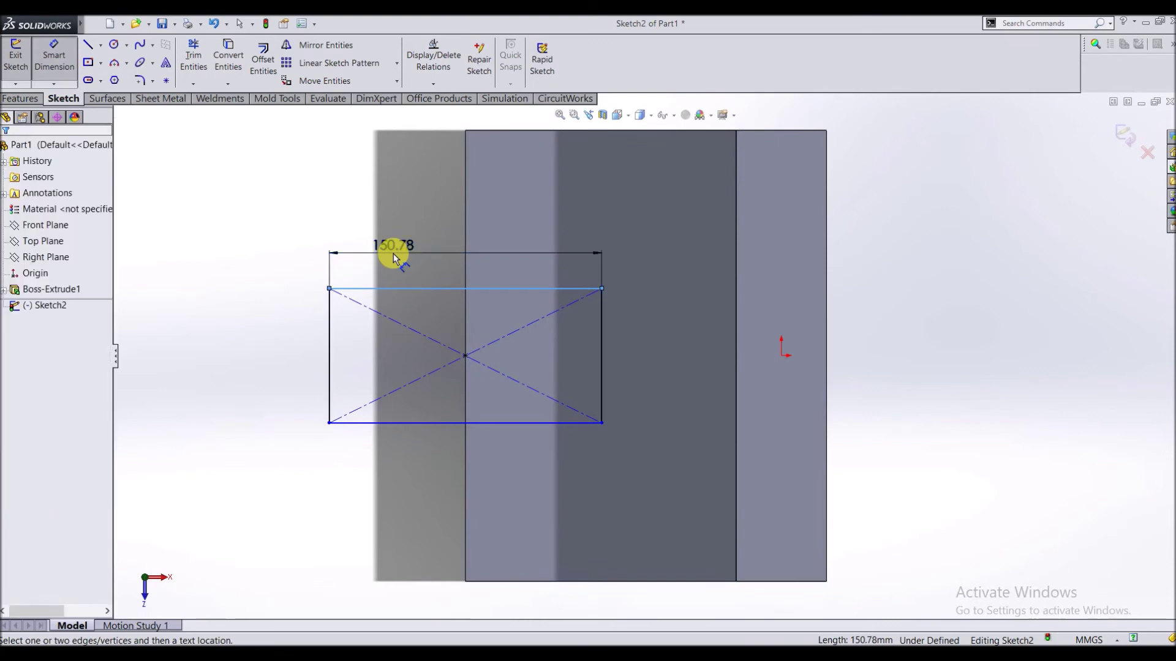
type("1")
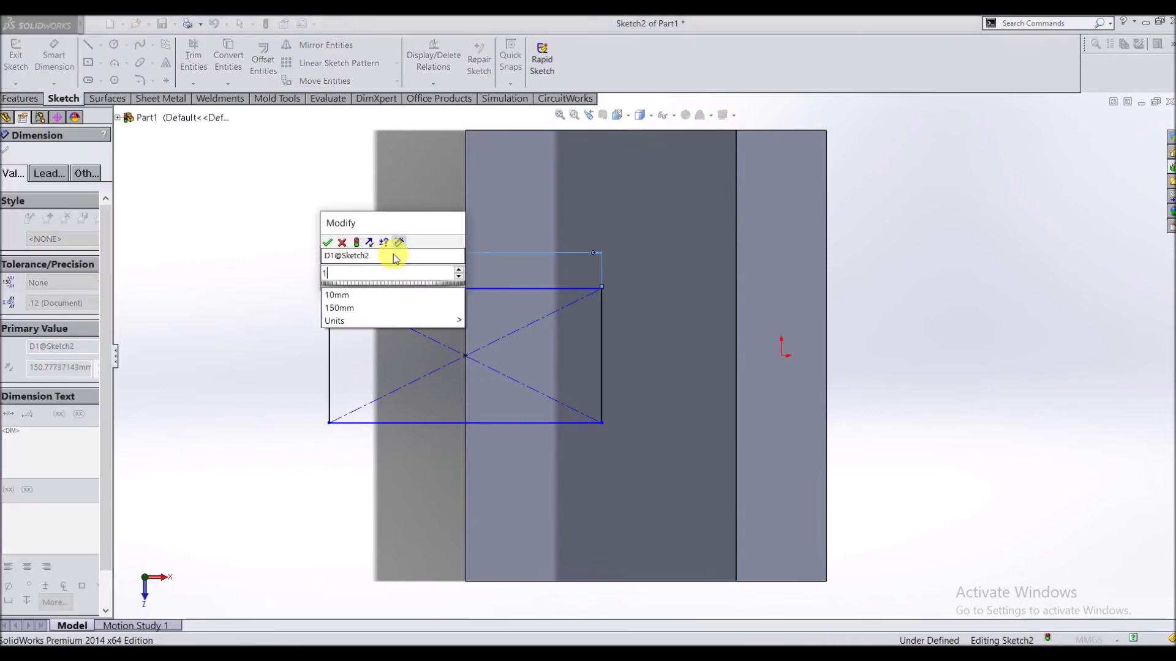
type("50")
key("Return")
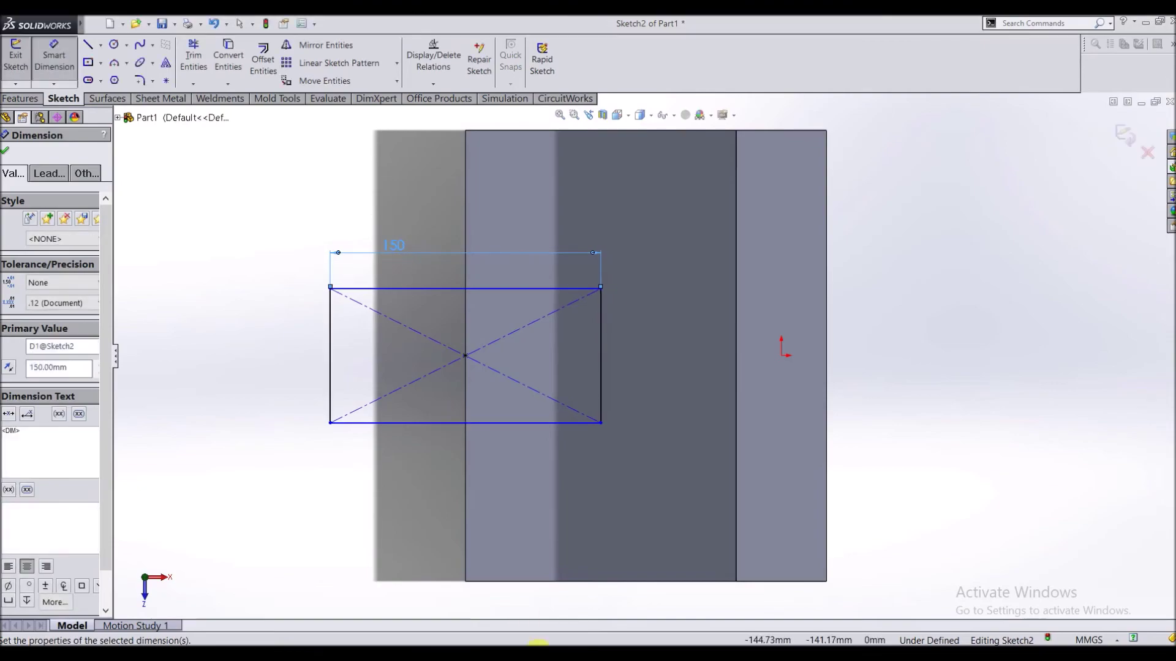
left_click(537, 651)
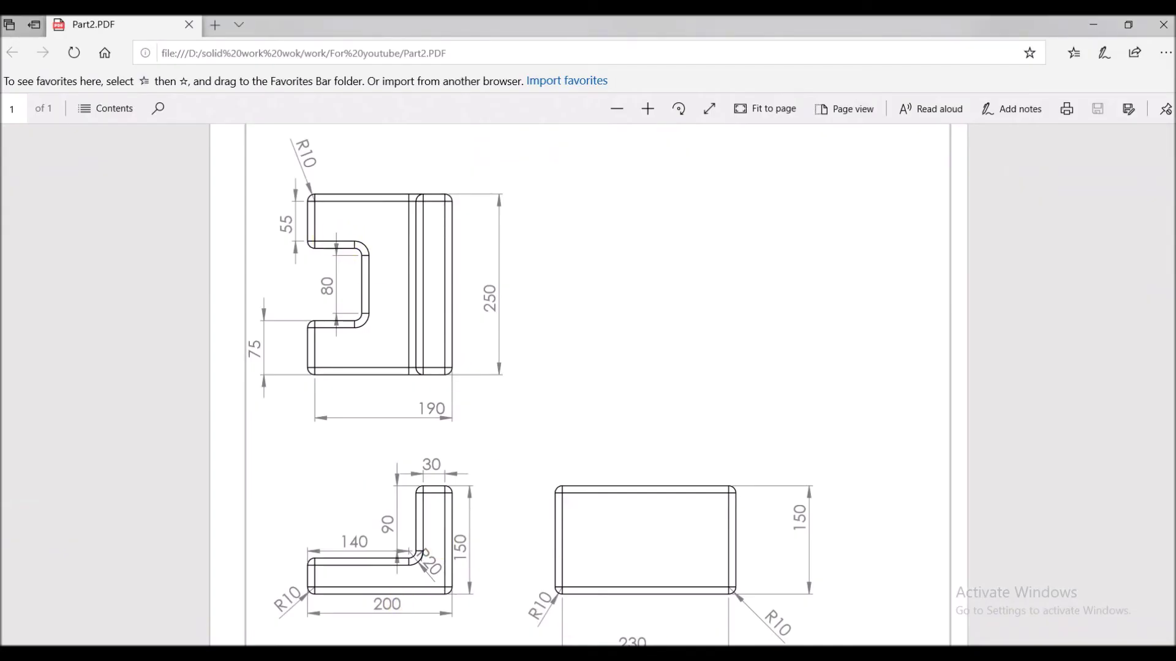
key("alt+Tab")
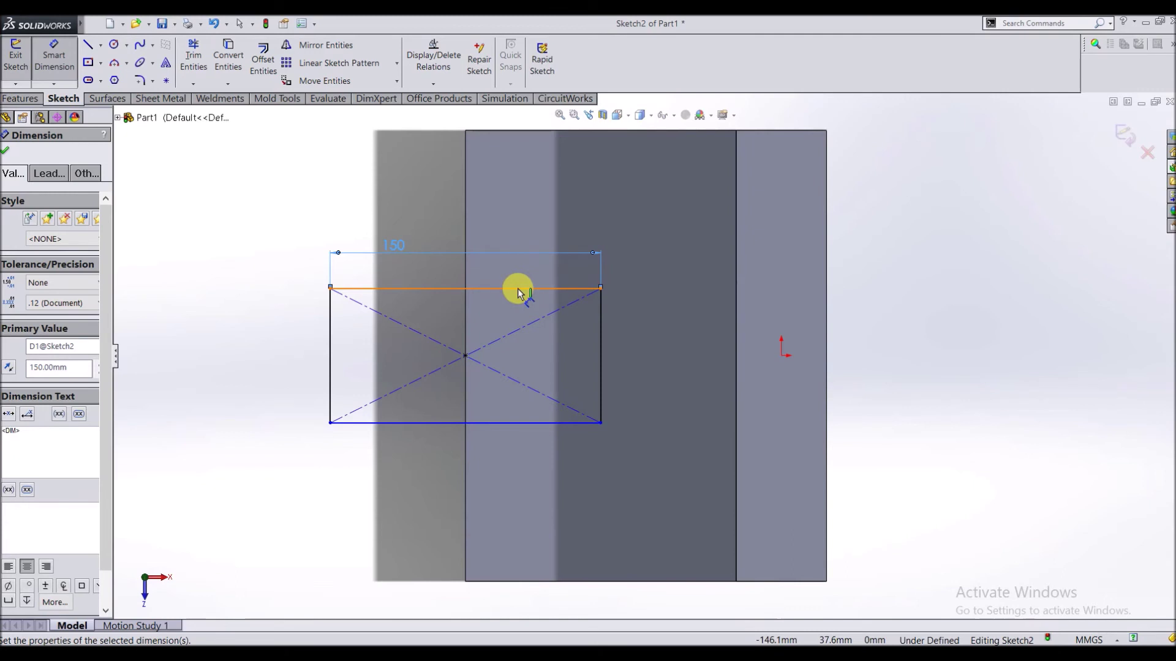
Step: Dimension the notch rectangle's vertical side as 100 mm and exit the sketch
left_click(606, 379)
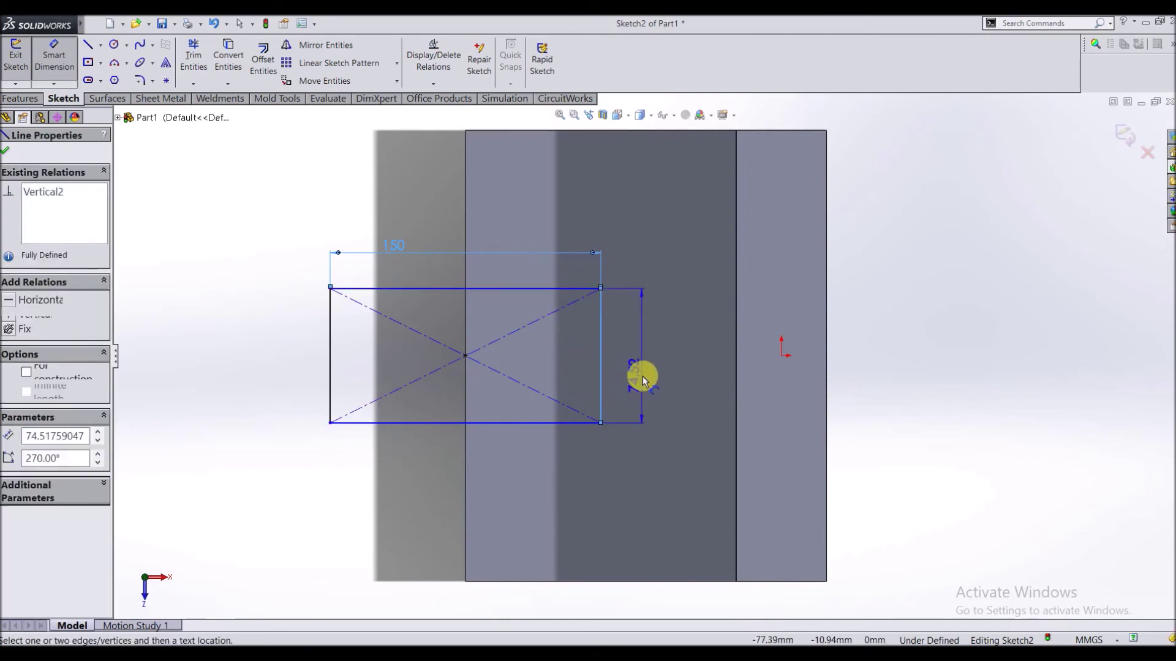
left_click(642, 378)
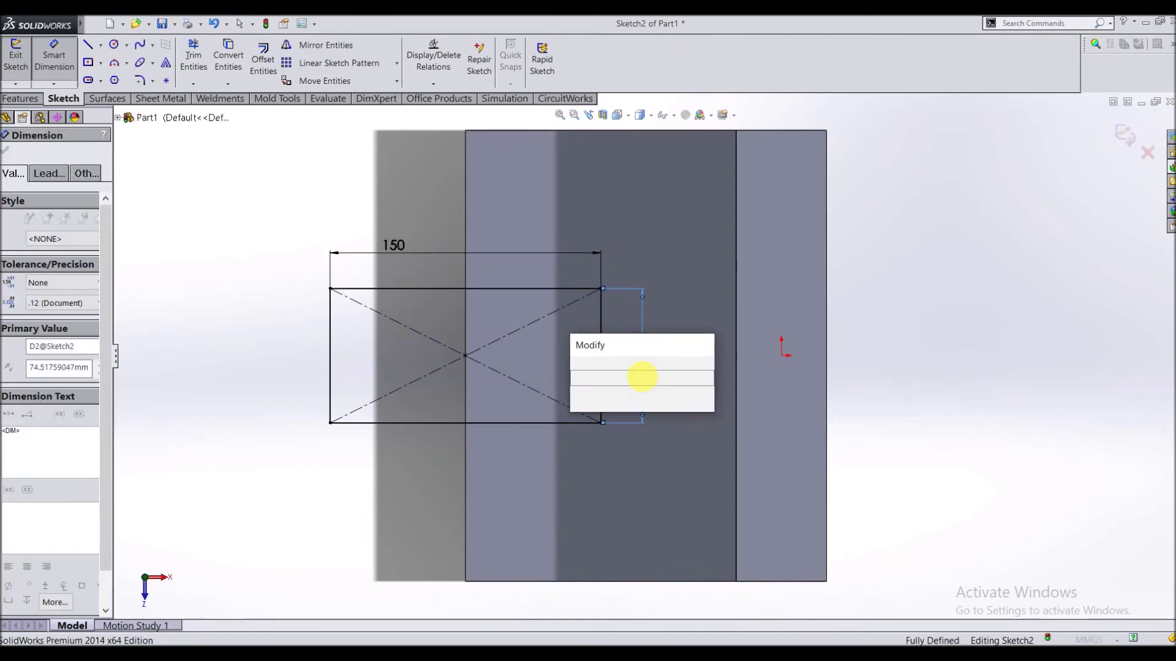
type("100")
key("Return")
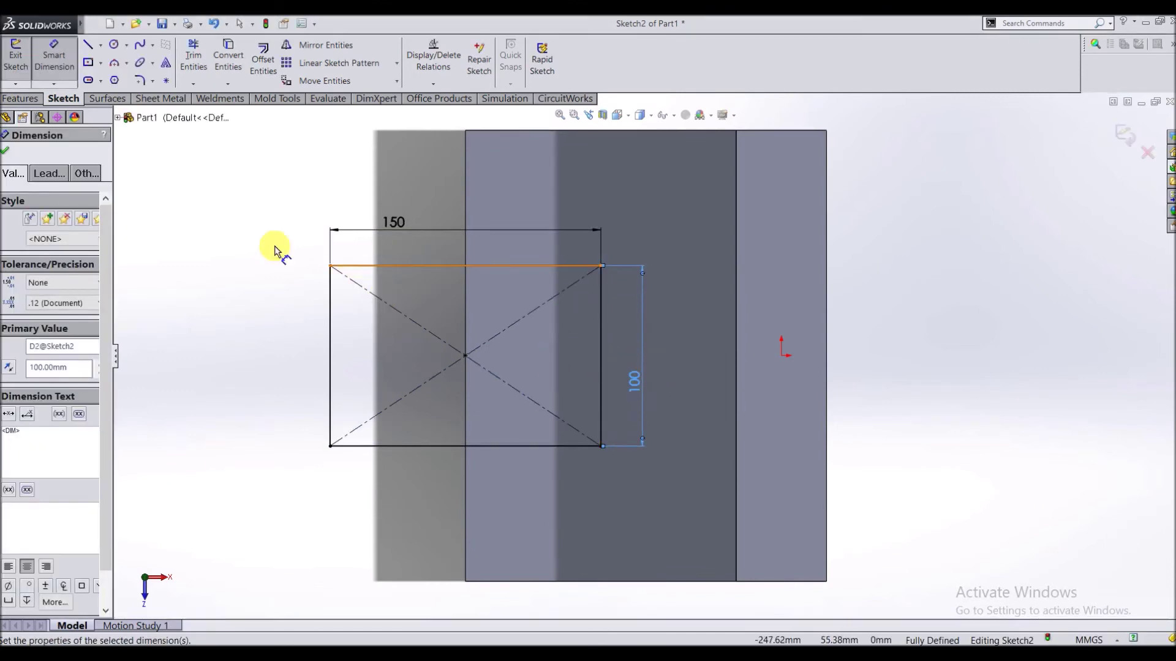
left_click(5, 150)
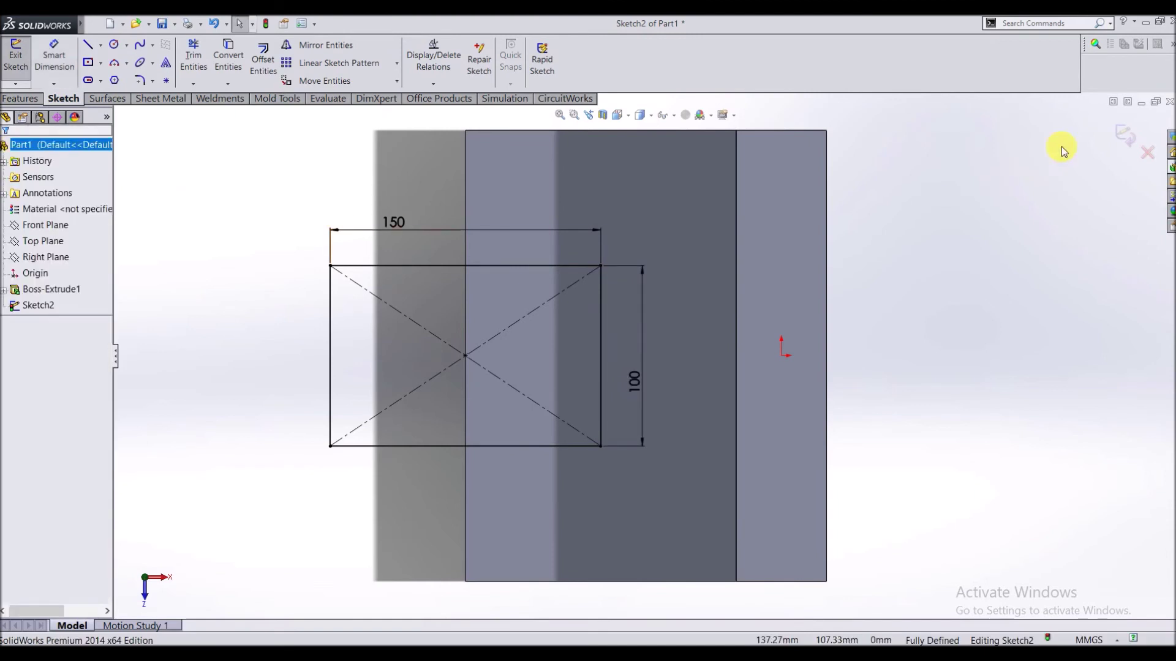
left_click(1124, 133)
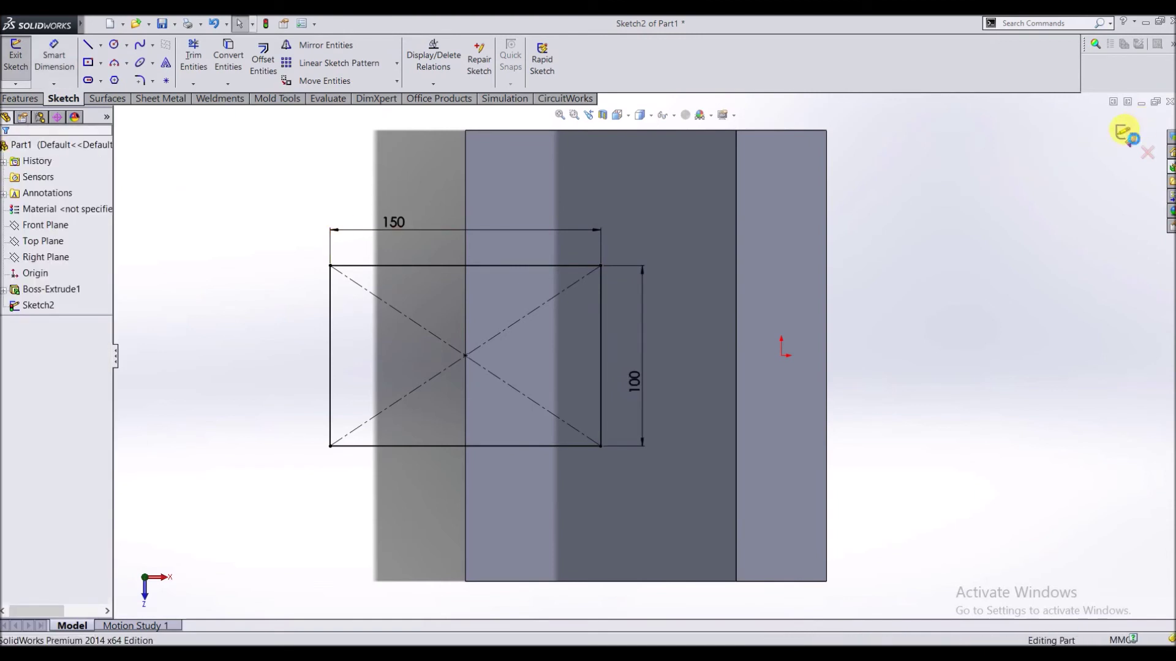
Step: Start an extruded cut from the notch sketch and preview it through the horizontal leg with the Through All end condition
mouse_move(268, 341)
middle_mouse_down()
mouse_move(299, 332)
mouse_move(385, 349)
mouse_move(304, 270)
mouse_move(309, 174)
mouse_move(339, 454)
mouse_move(381, 396)
mouse_move(343, 454)
mouse_move(329, 450)
mouse_move(349, 480)
mouse_move(328, 490)
mouse_move(380, 494)
middle_mouse_up()
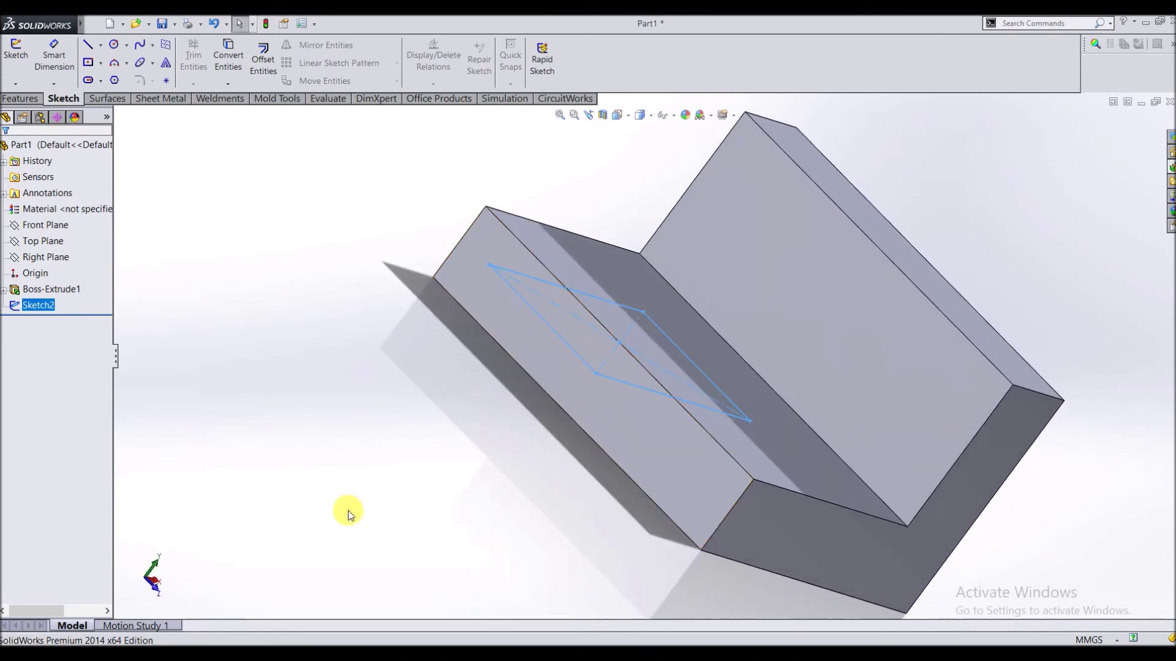
left_click(29, 99)
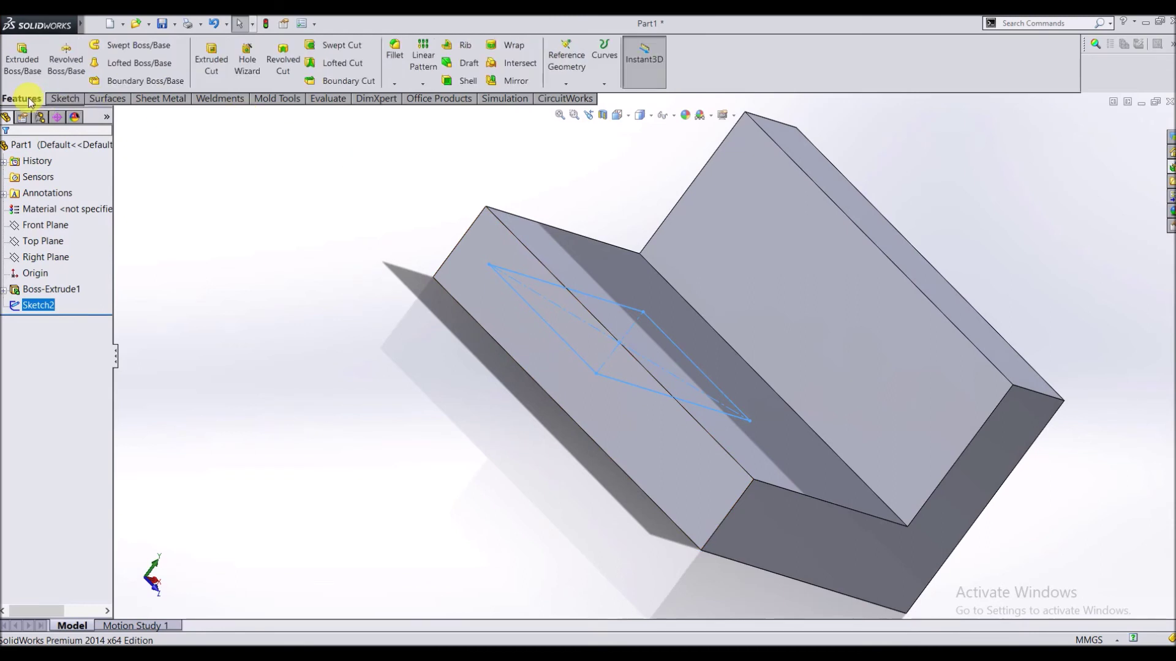
left_click(210, 69)
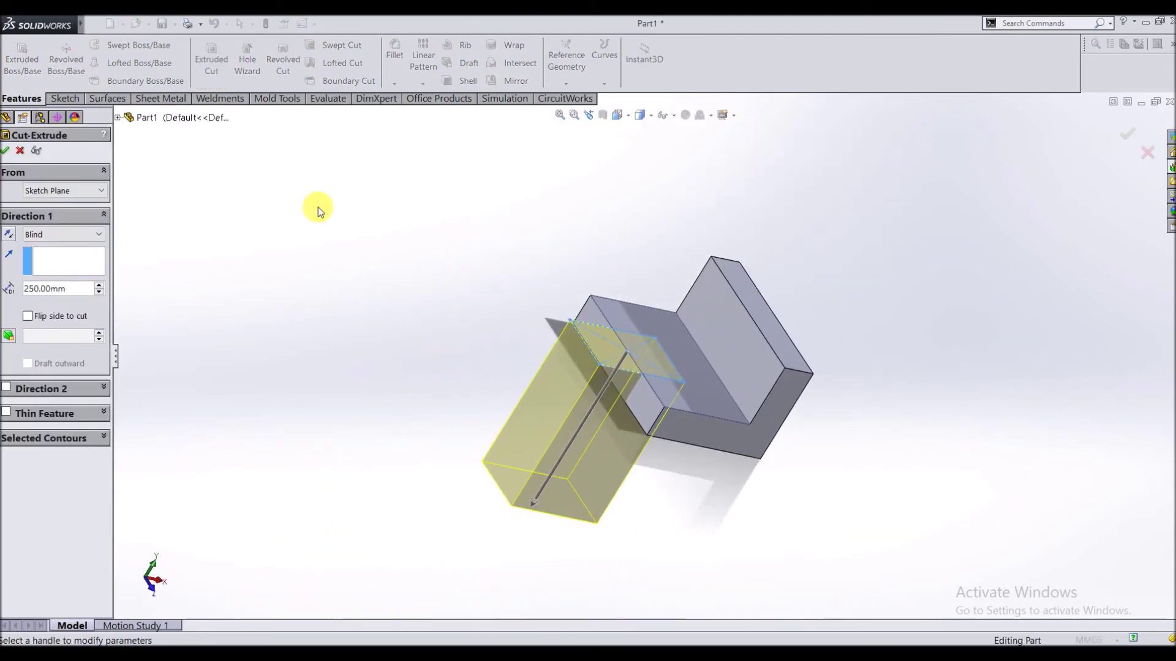
middle_click_drag(318, 212, 305, 282)
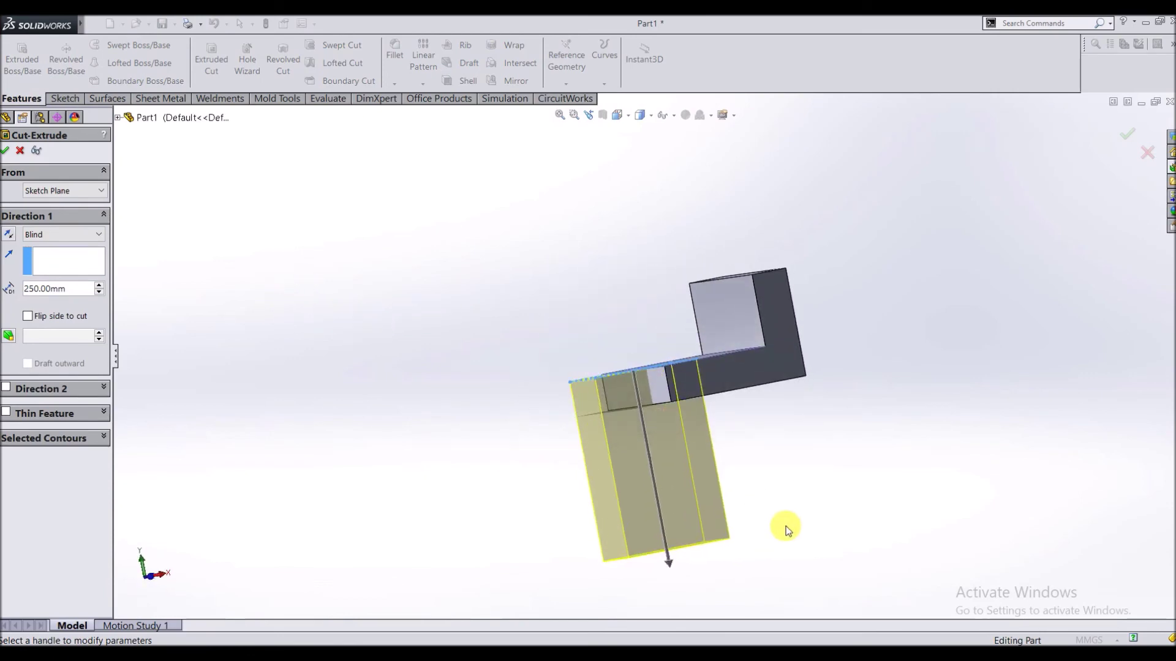
left_click(82, 234)
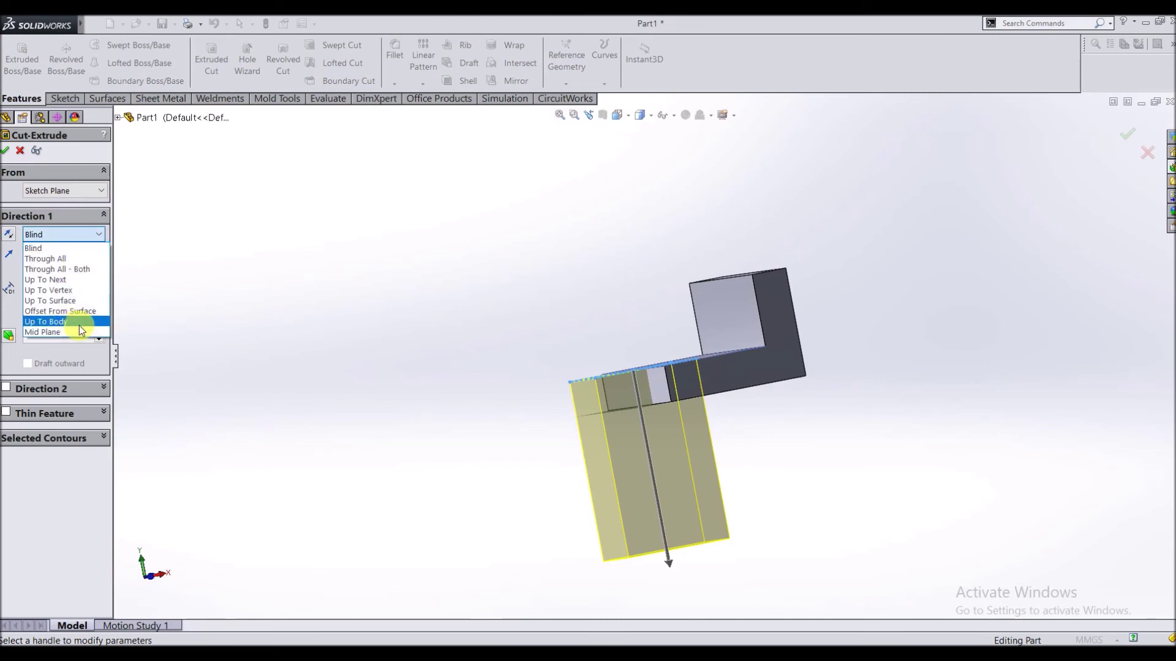
left_click(82, 257)
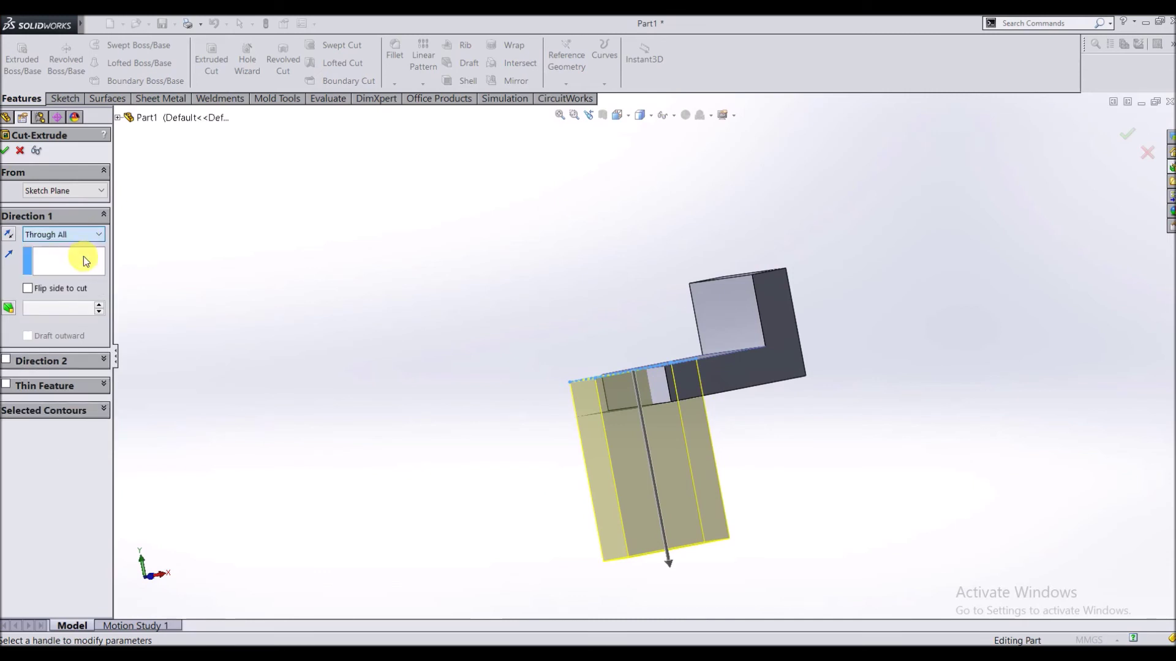
mouse_move(380, 379)
middle_mouse_down()
mouse_move(367, 345)
mouse_move(369, 371)
middle_mouse_up()
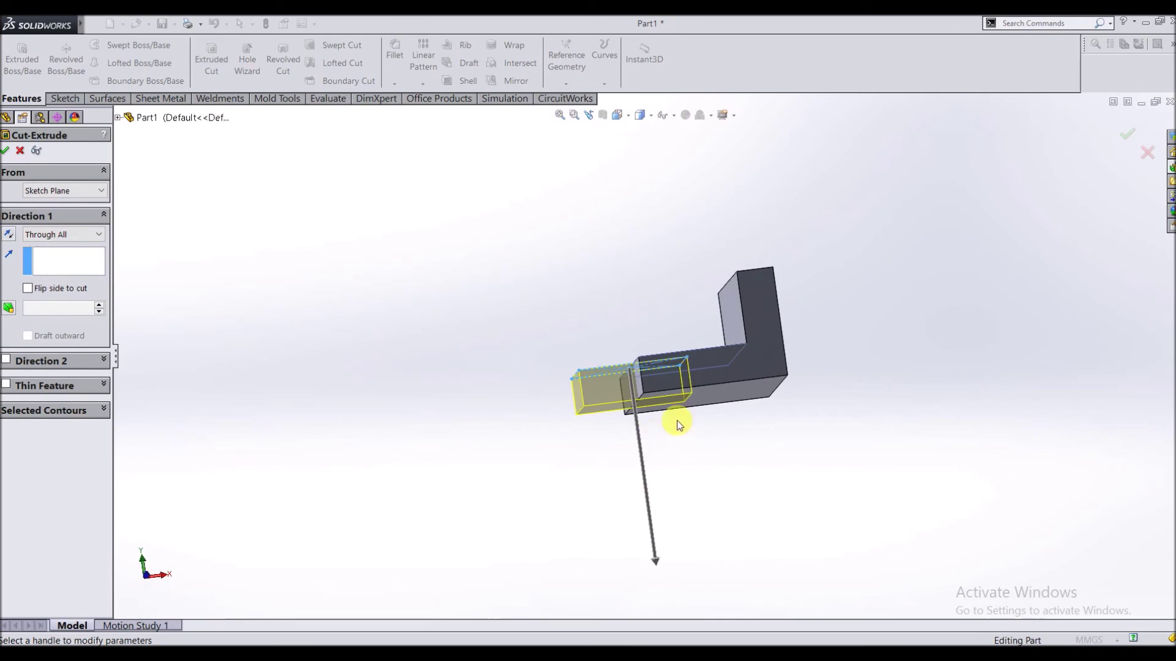
scroll(719, 418, "down", 5)
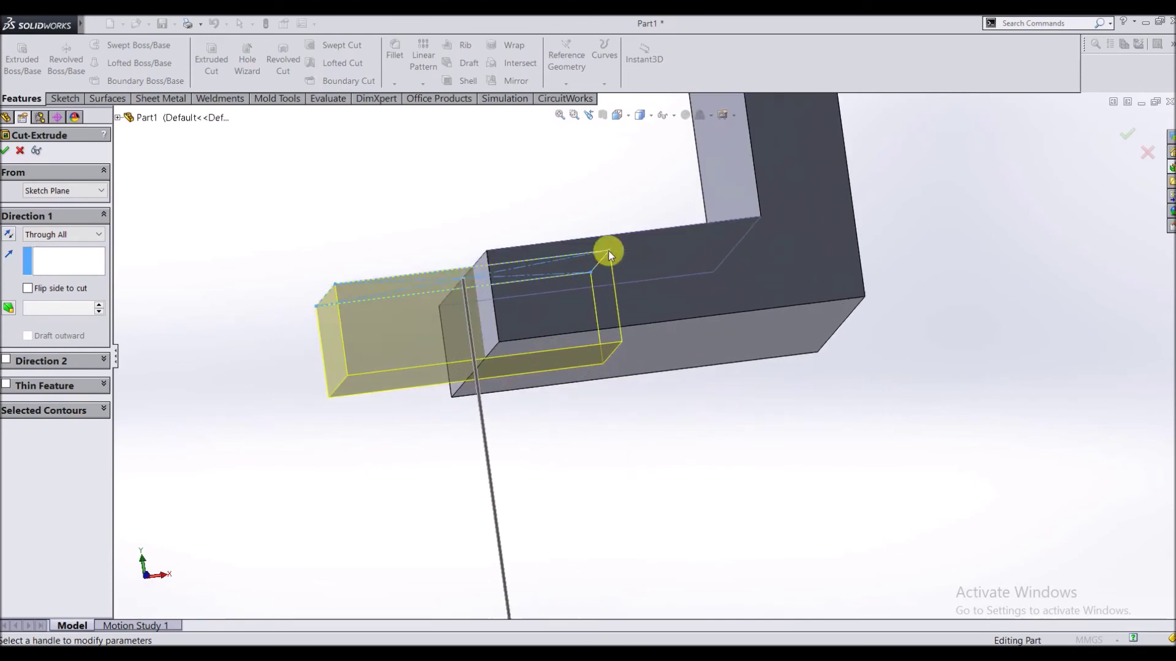
middle_click_drag(592, 190, 609, 217)
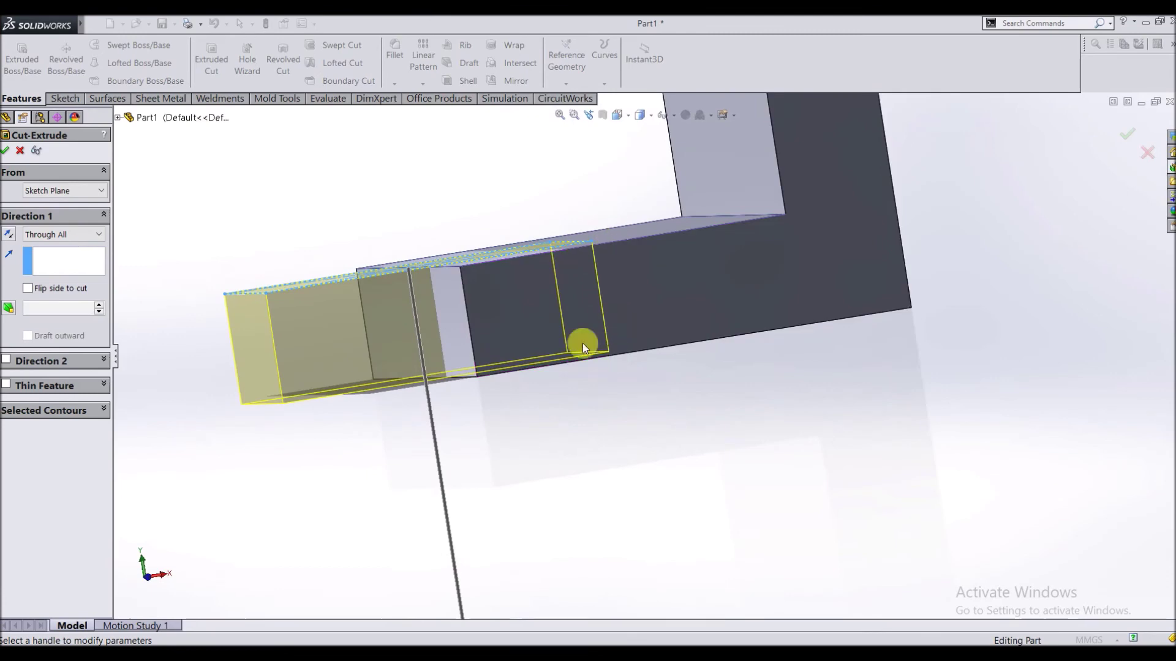
Step: Set the notch cut's end condition back to Blind with a 250 mm depth and complete the cut
left_click(100, 234)
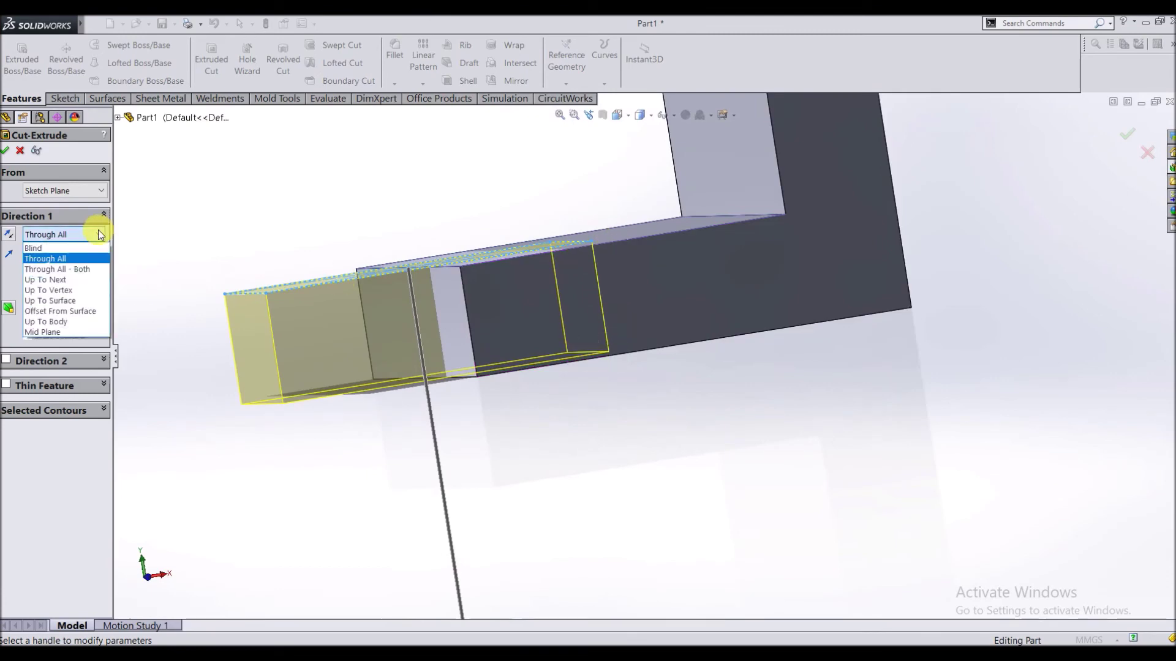
left_click(68, 248)
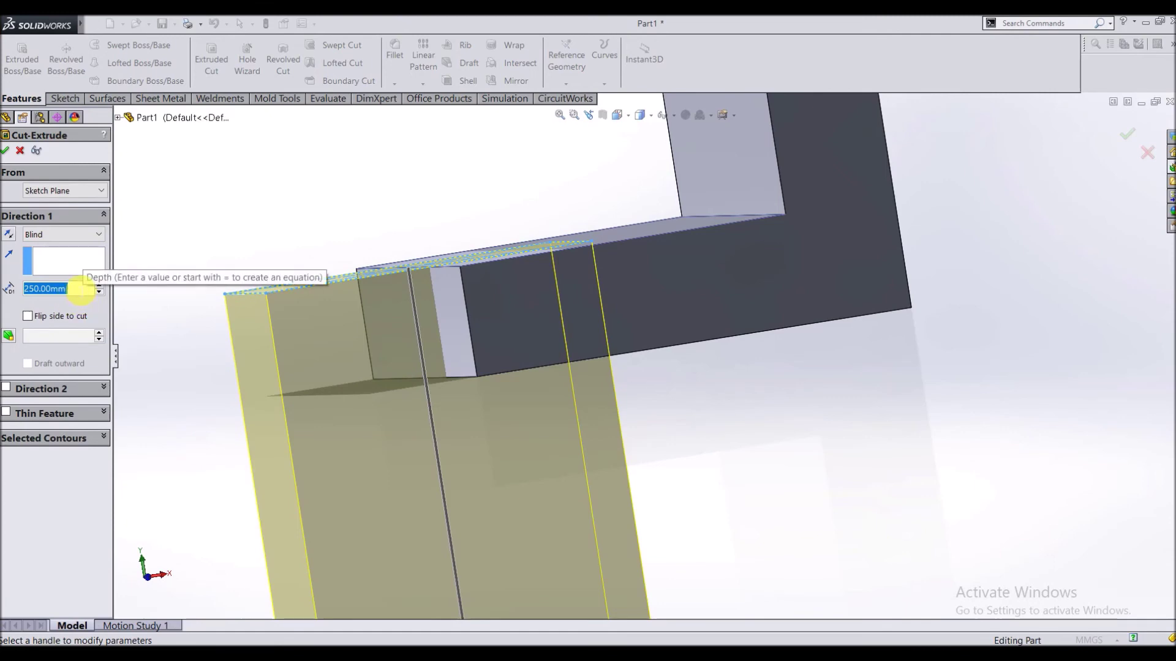
left_click(75, 235)
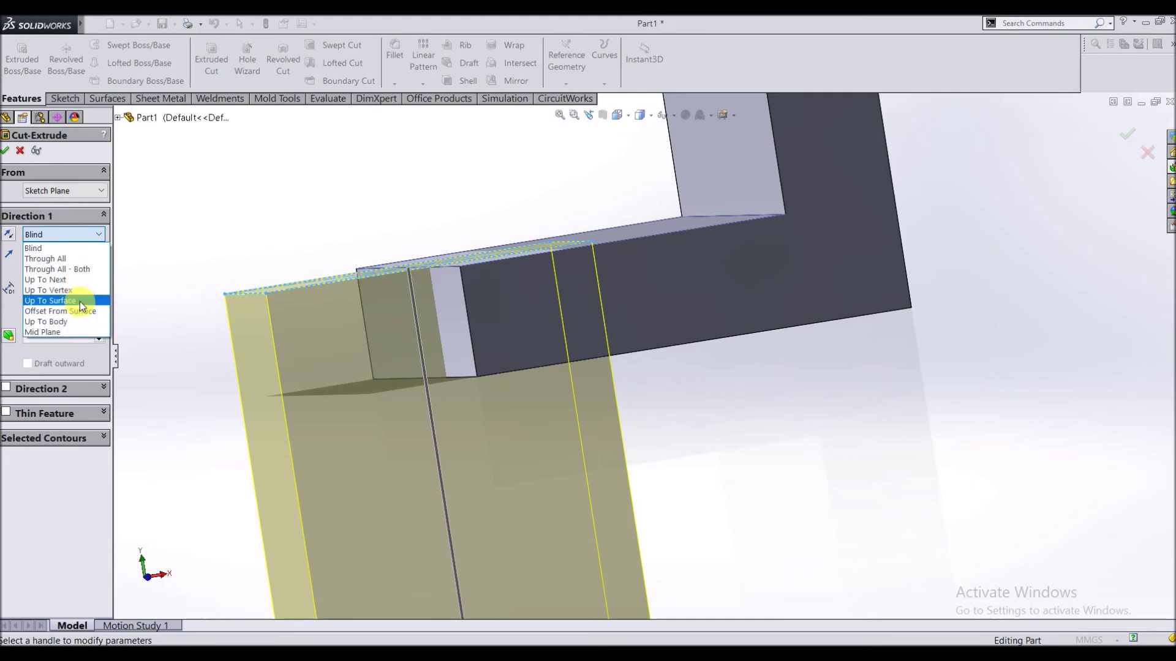
key("f")
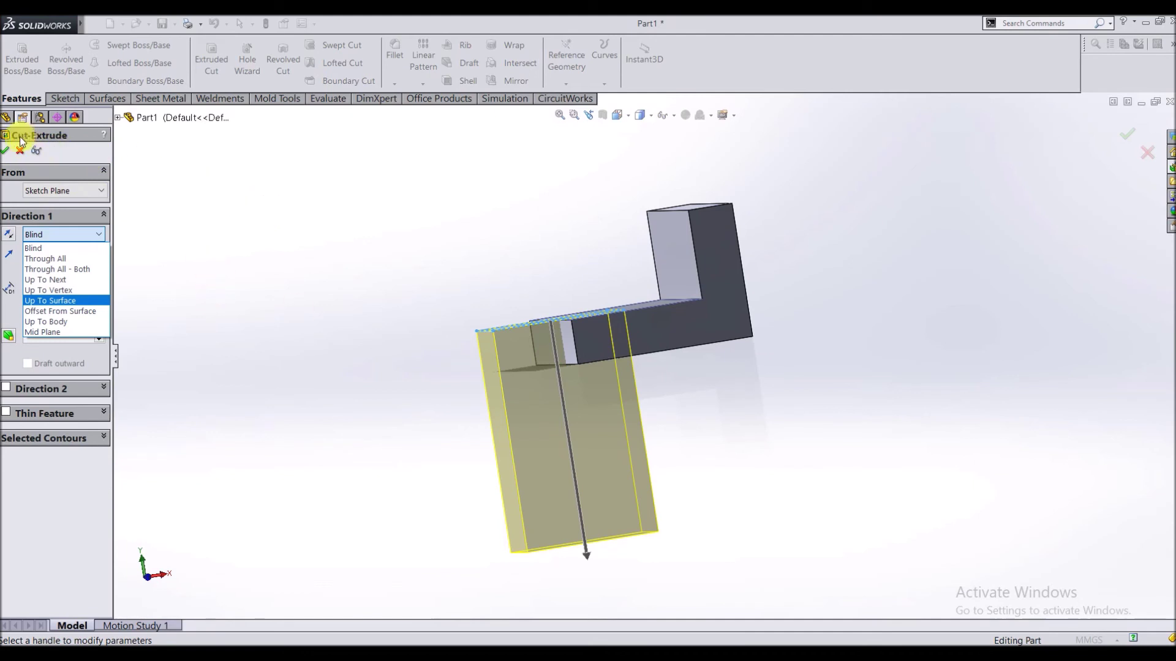
left_click(5, 153)
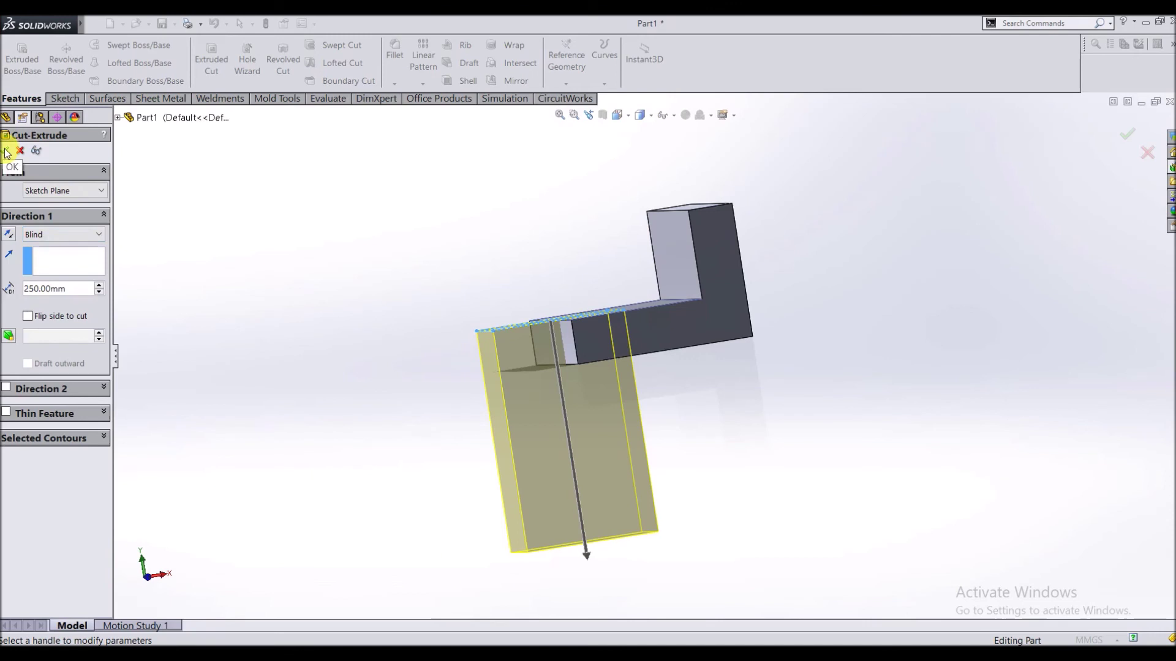
left_click(8, 153)
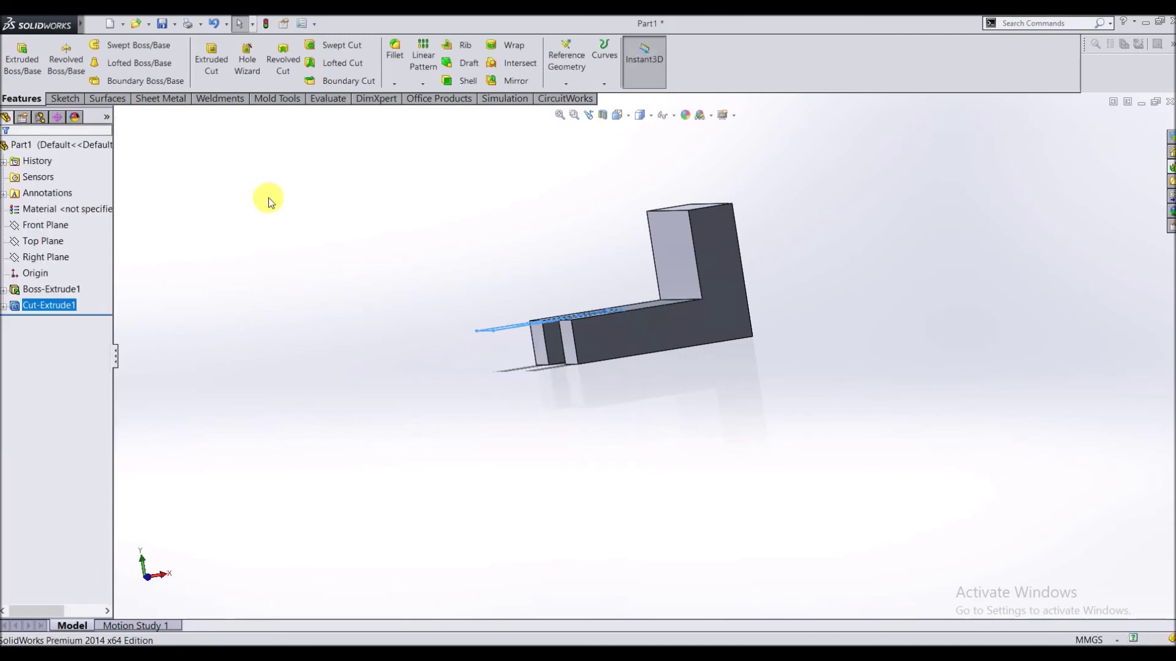
middle_click_drag(276, 202, 342, 331)
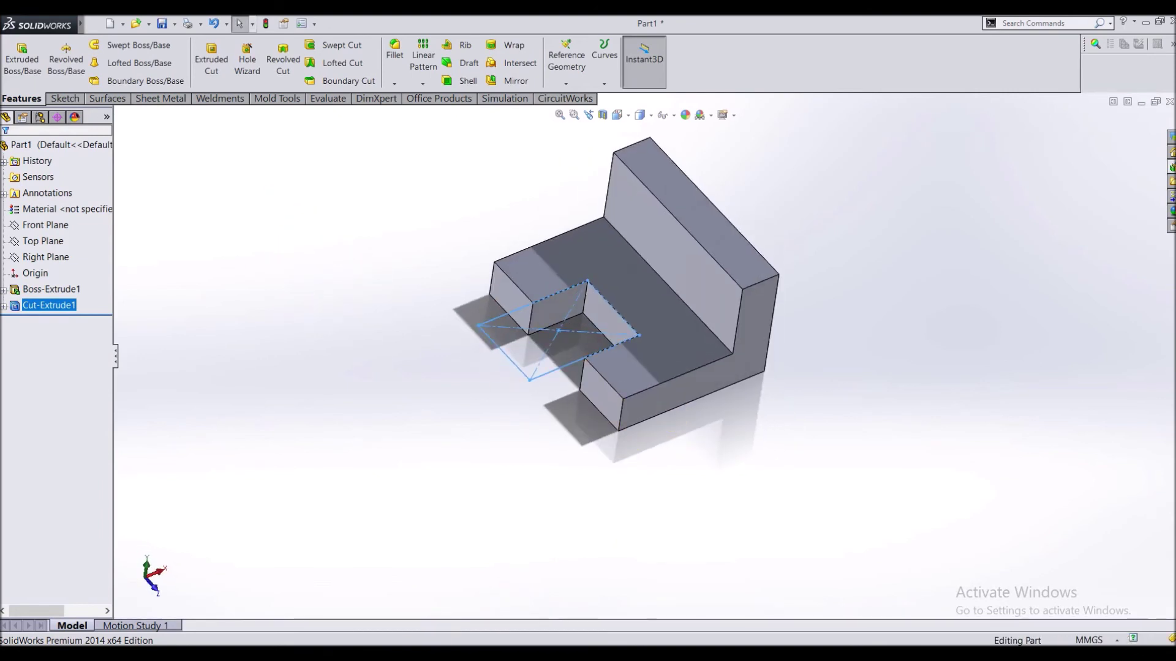
Step: Examine the filleted edges in the Part2 PDF's isometric view and compare them with the notched body's edges from a matching angle
key("alt+Tab")
scroll(721, 360, "up", 4)
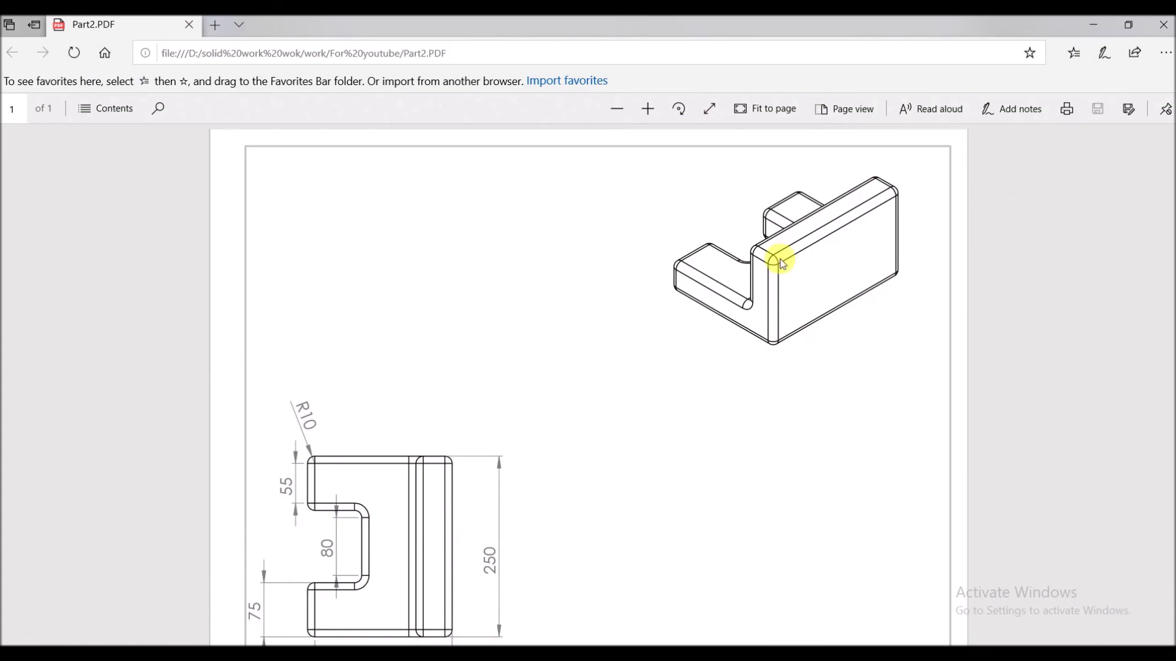
key("alt+Tab")
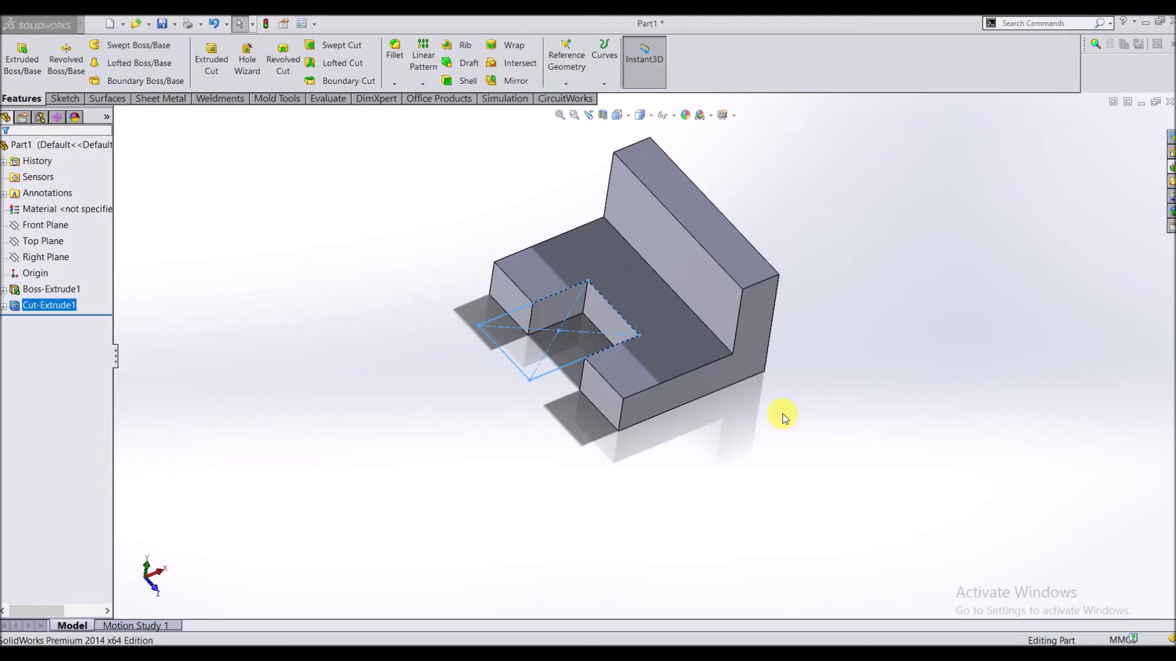
mouse_move(819, 273)
middle_mouse_down()
mouse_move(753, 242)
mouse_move(703, 273)
mouse_move(698, 324)
mouse_move(761, 320)
middle_mouse_up()
middle_click_drag(570, 362, 594, 296)
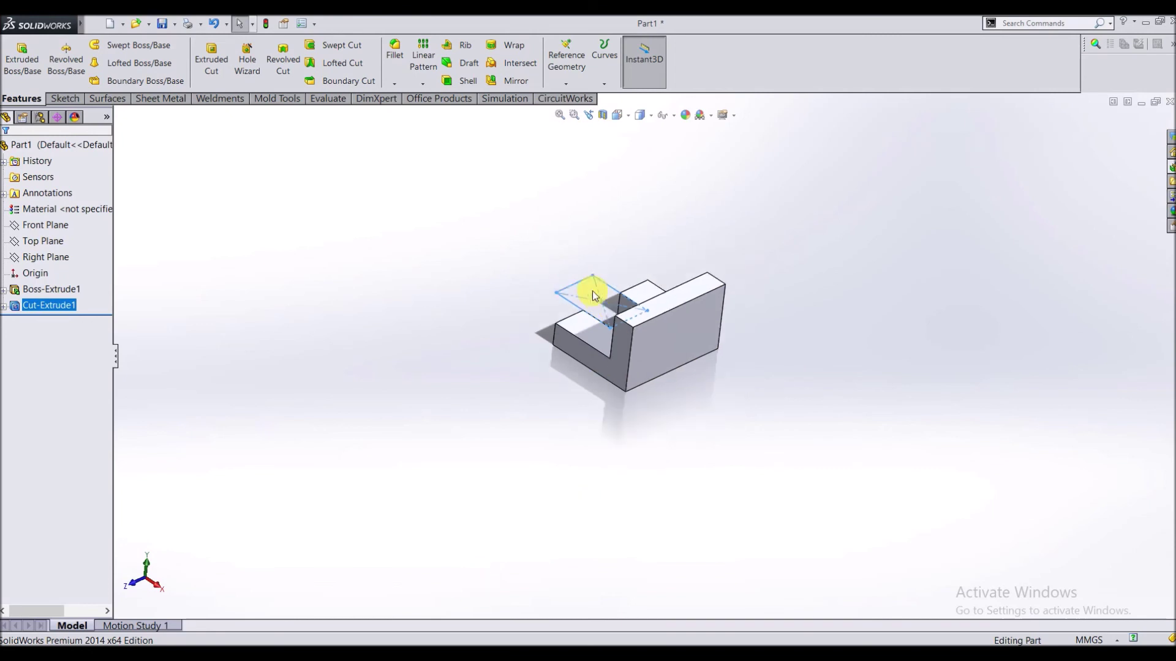
scroll(597, 296, "down", 3)
scroll(887, 459, "down", 3)
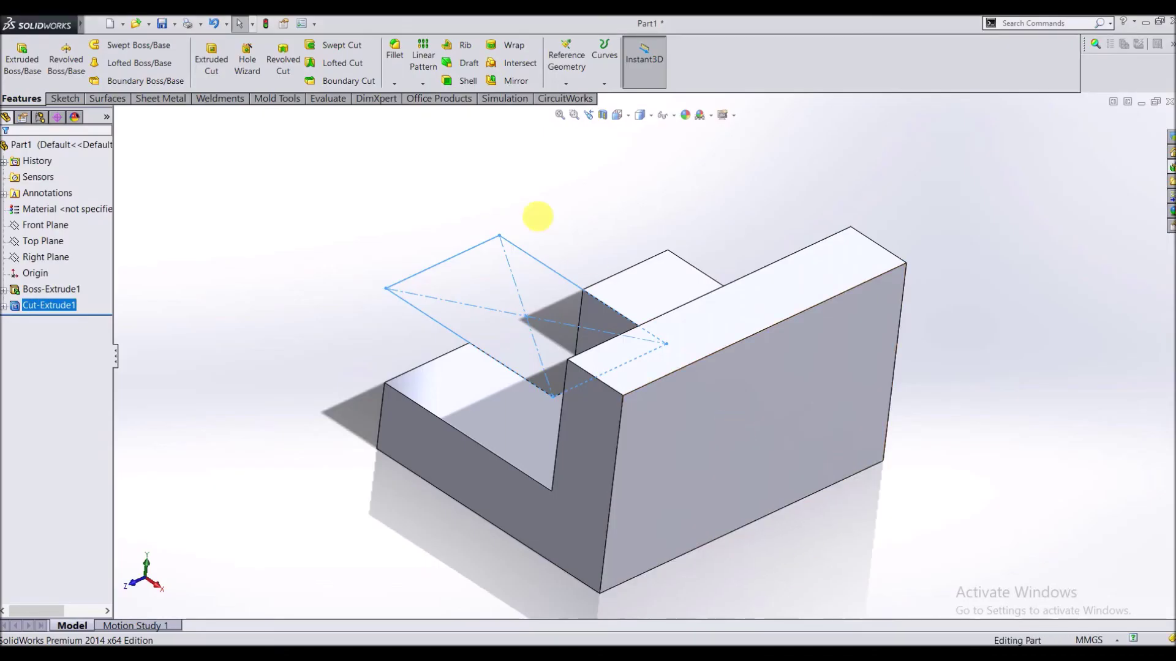
scroll(534, 212, "up", 3)
middle_click_drag(582, 248, 614, 292)
scroll(680, 437, "down", 3)
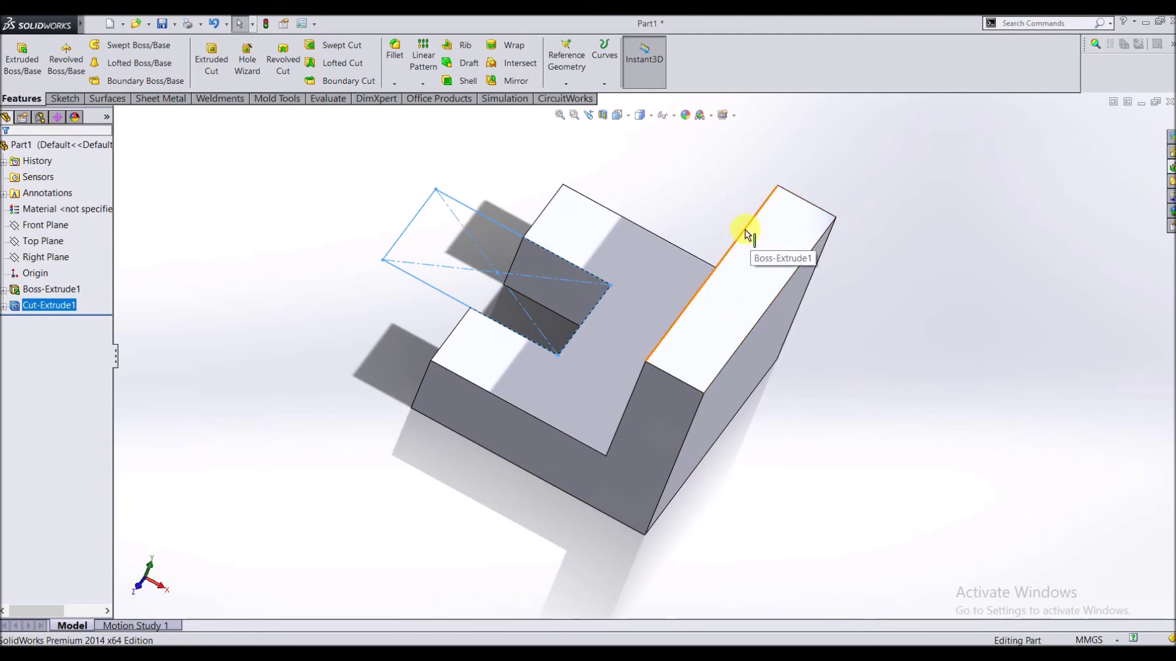
scroll(603, 380, "down", 1)
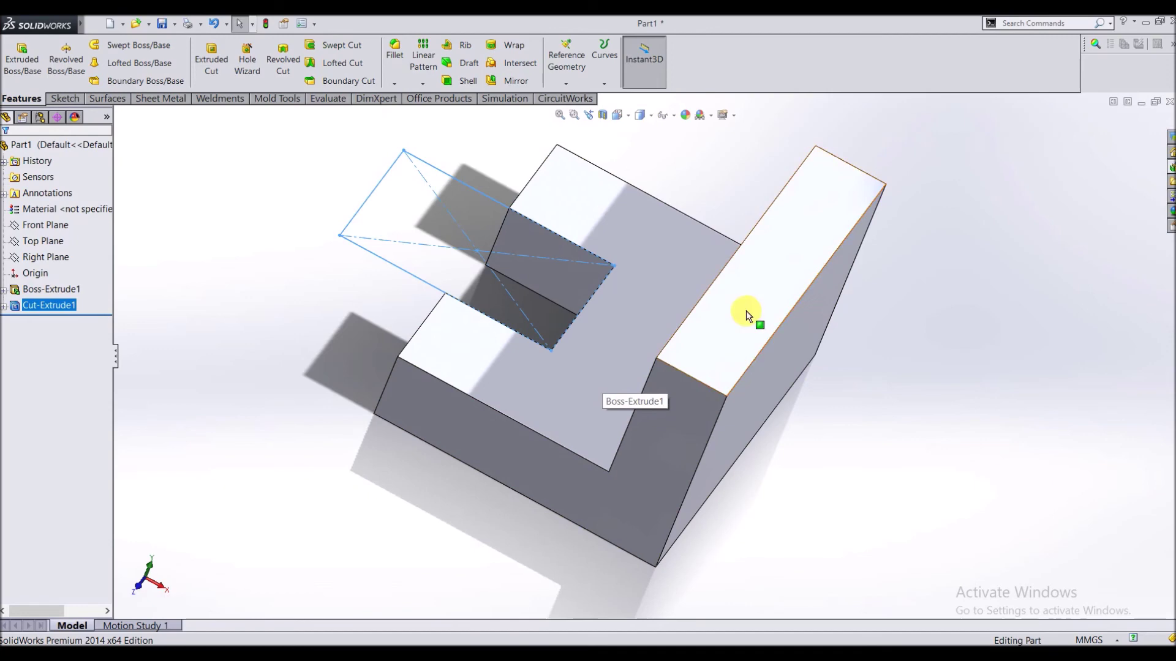
scroll(715, 177, "down", 1)
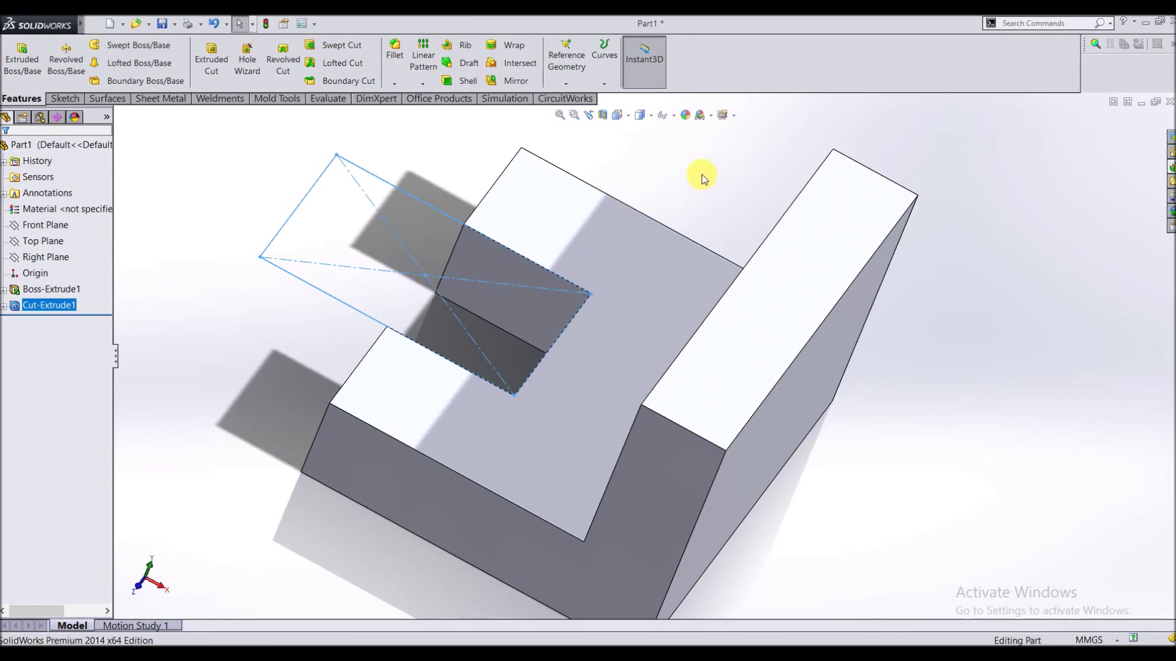
Step: Start a 10 mm constant-size fillet and select the horizontal leg's upper face and the vertical leg's top face, checking the Part2 PDF
left_click(393, 61)
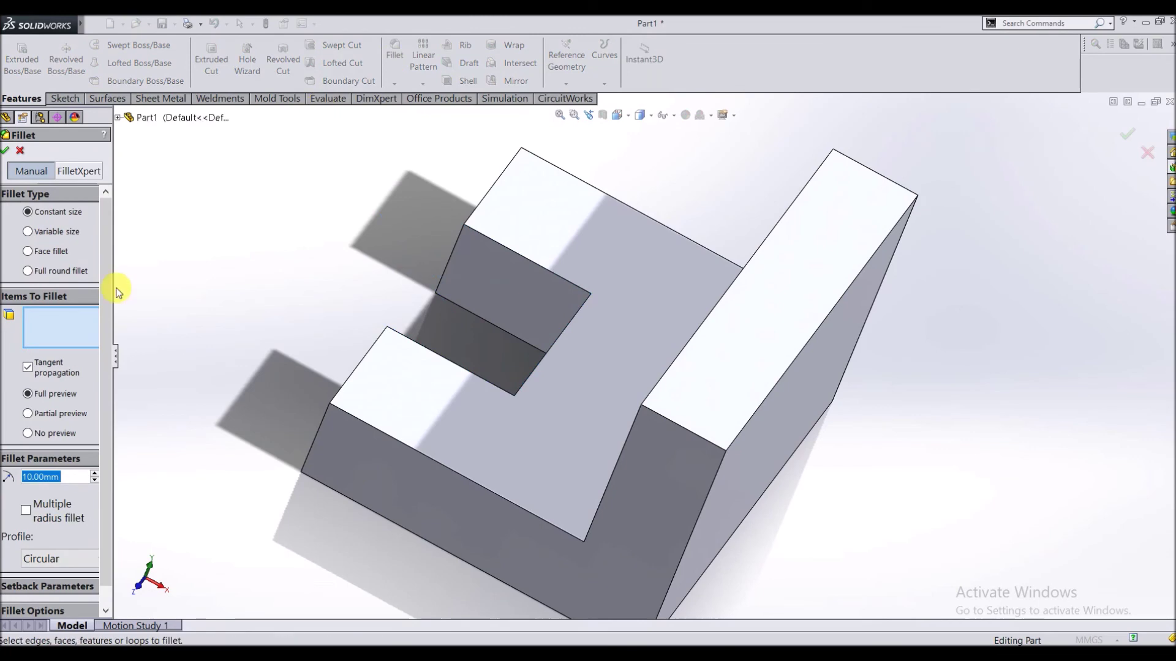
middle_click_drag(236, 210, 147, 426)
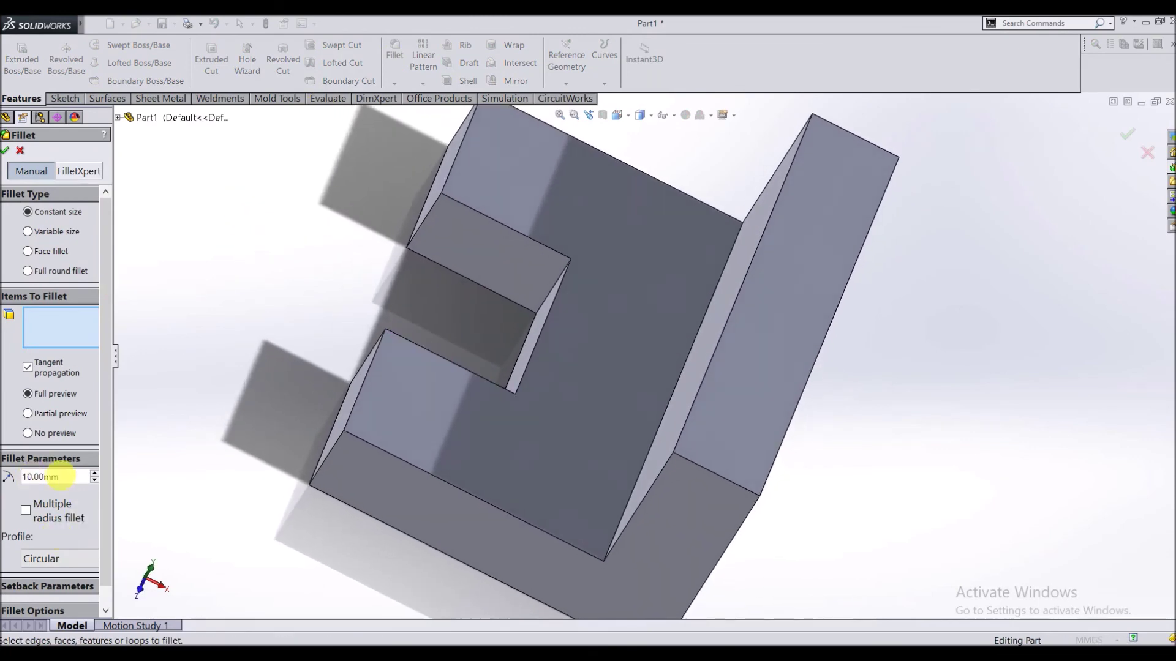
left_click(370, 643)
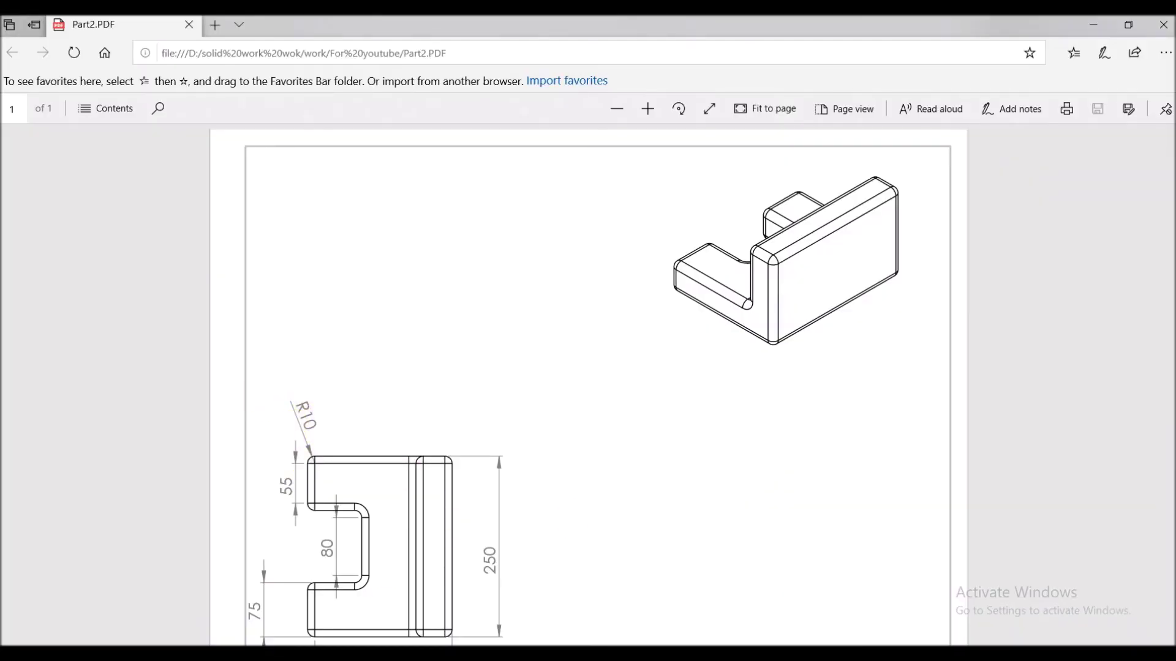
left_click(821, 641)
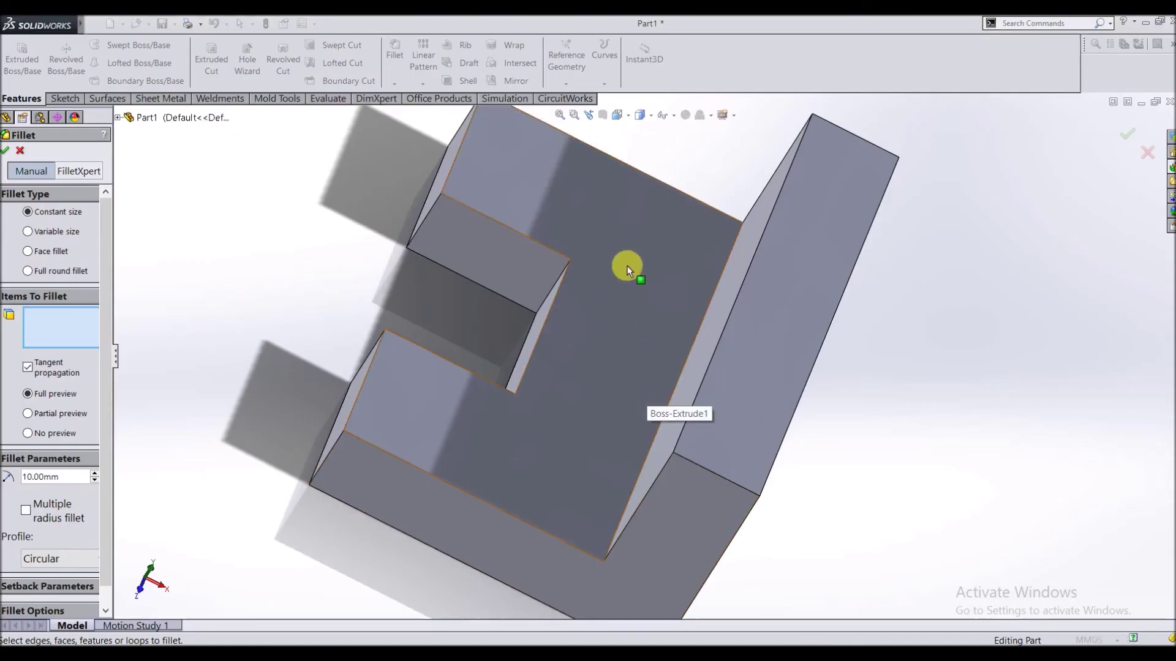
left_click(622, 354)
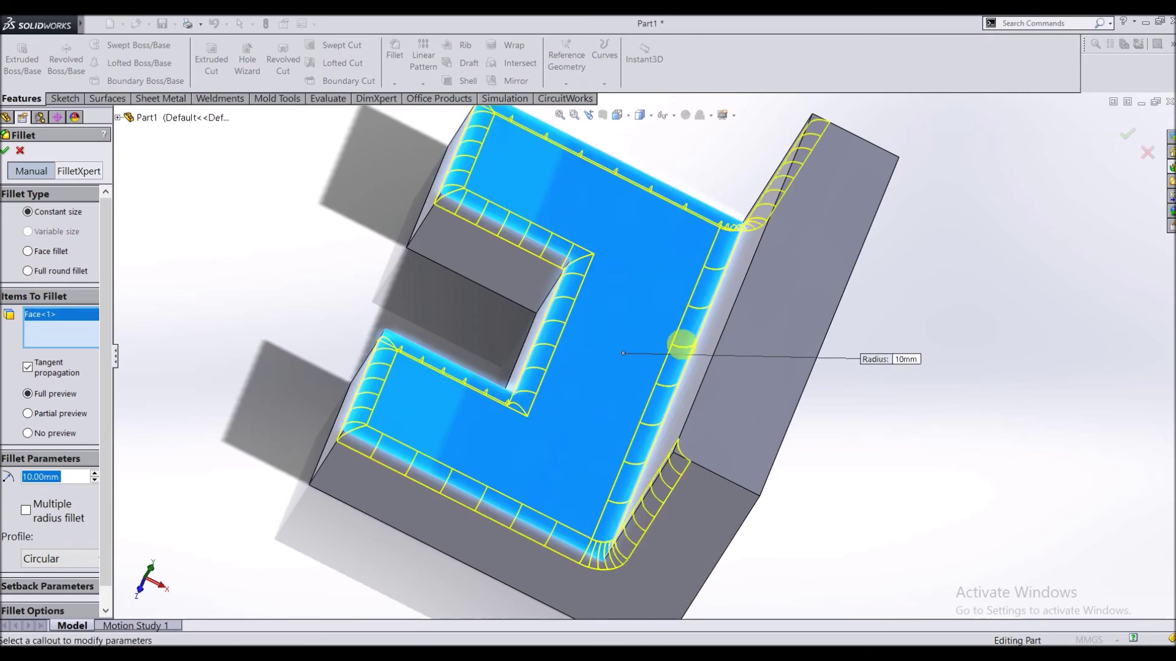
middle_click_drag(1037, 319, 1049, 328)
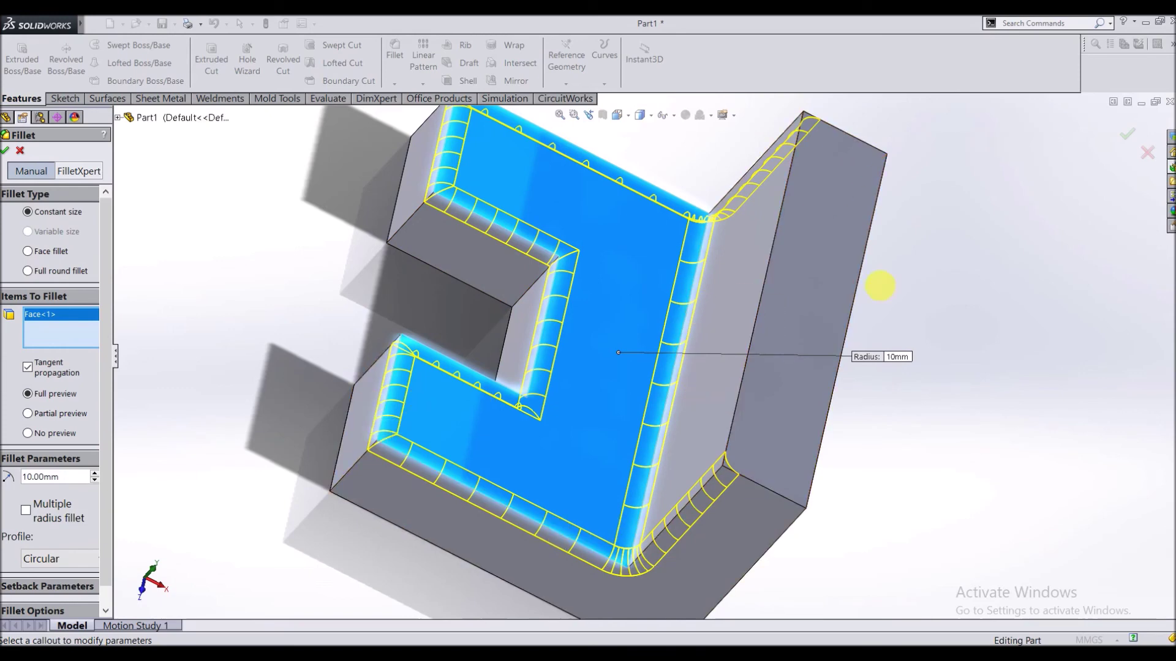
left_click(827, 275)
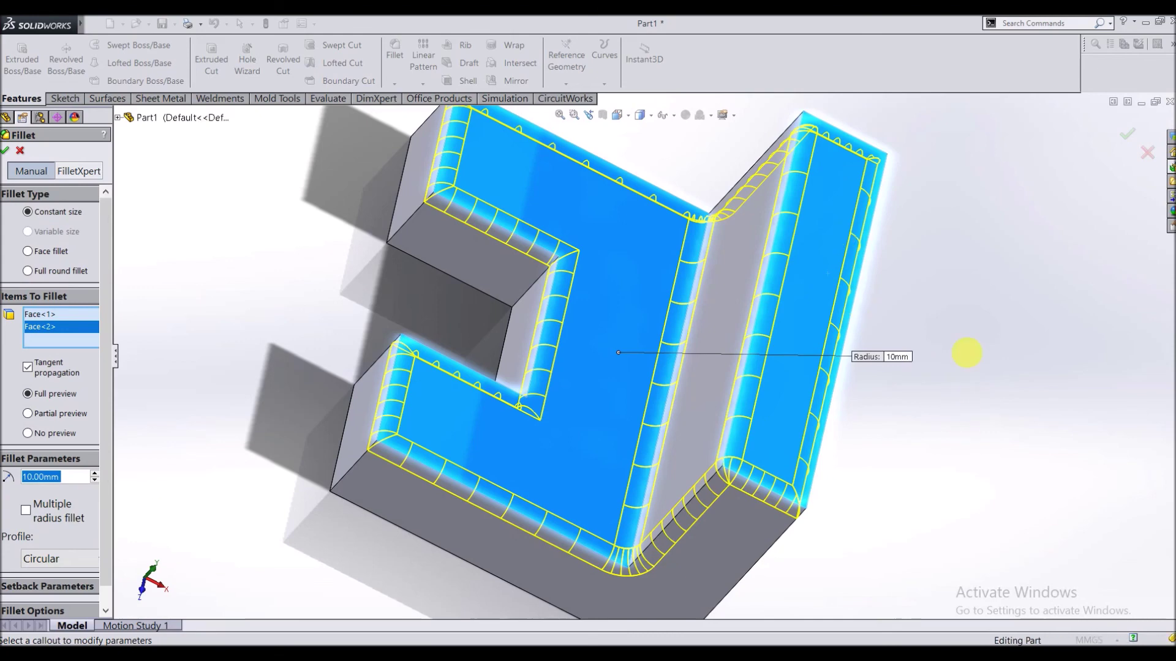
Step: Add the vertical leg's outer back face and the bracket's underside to the fillet selection
key("Up")
key("Up")
key("Up")
key("Up")
key("Up")
key("Up")
key("Up")
key("Up")
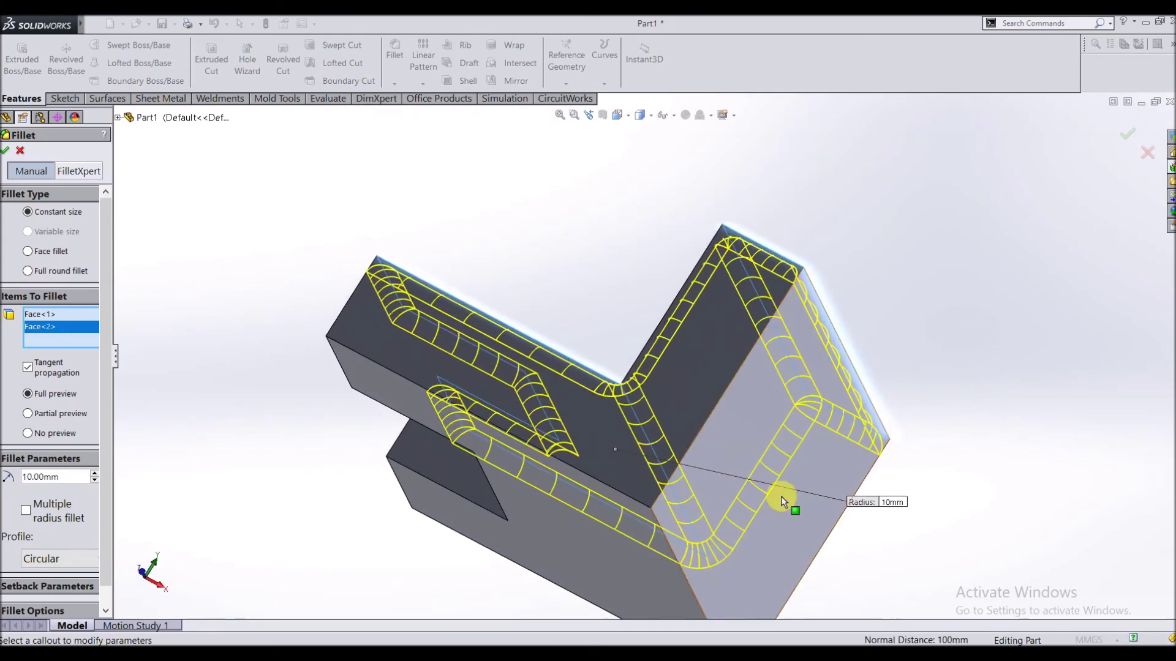
left_click(774, 498)
middle_click_drag(907, 292, 973, 169)
left_click(644, 435)
middle_click_drag(263, 307, 415, 407)
scroll(306, 296, "up", 3)
scroll(663, 421, "down", 5)
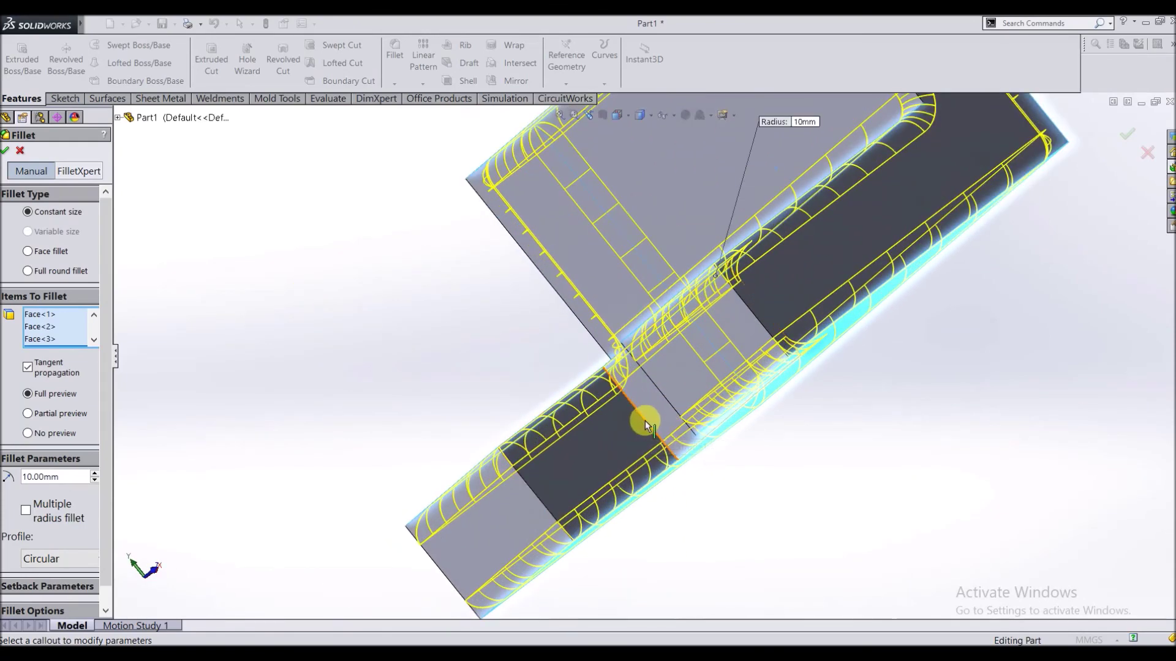
Step: Add the notch's vertical corner edges and one prong's outer vertical edge to the selection and complete the 10 mm fillet
left_click(646, 420)
left_click(531, 494)
middle_click_drag(367, 349, 454, 318)
left_click(960, 289)
left_click(1023, 321)
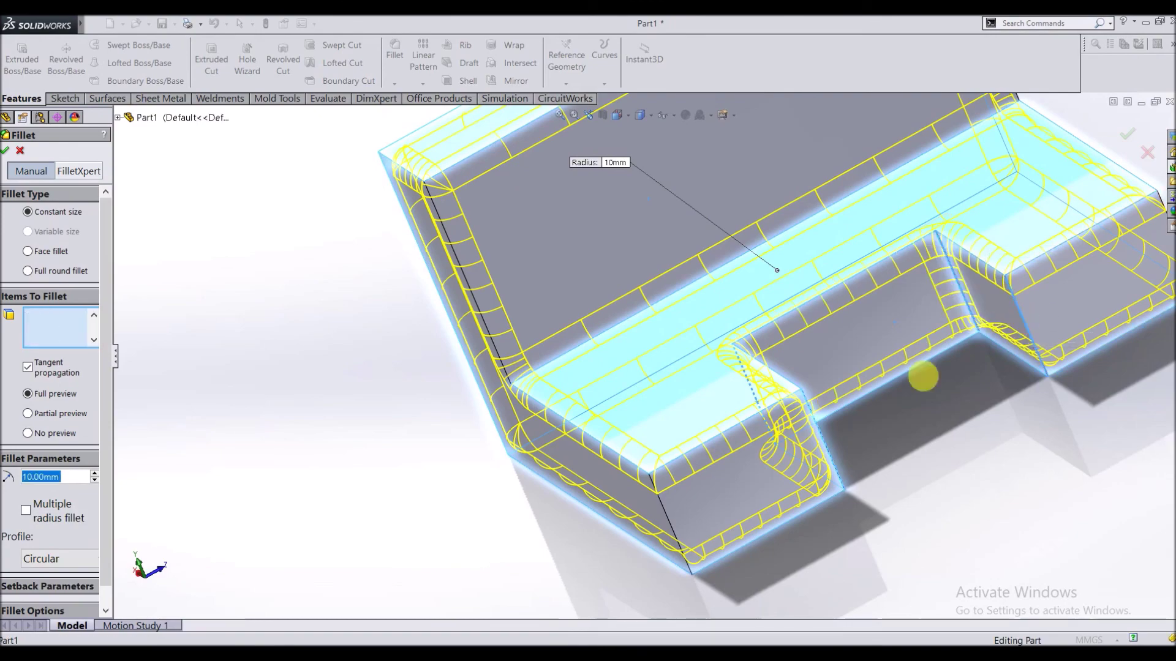
left_click(679, 524)
middle_click_drag(244, 460, 189, 359)
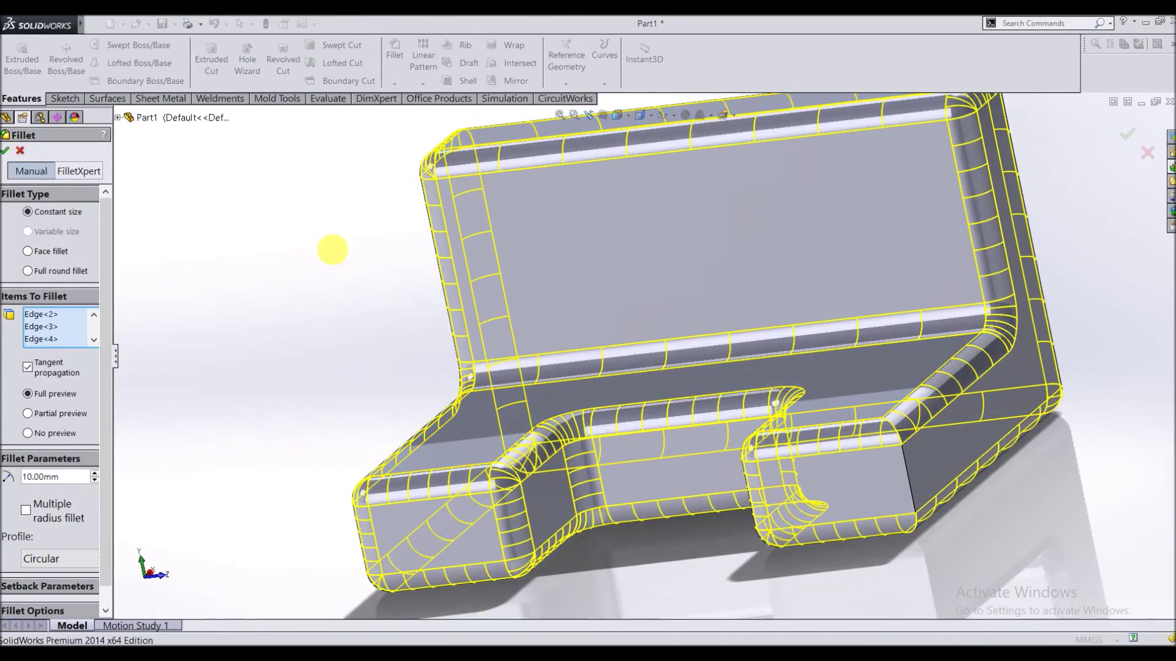
key("Return")
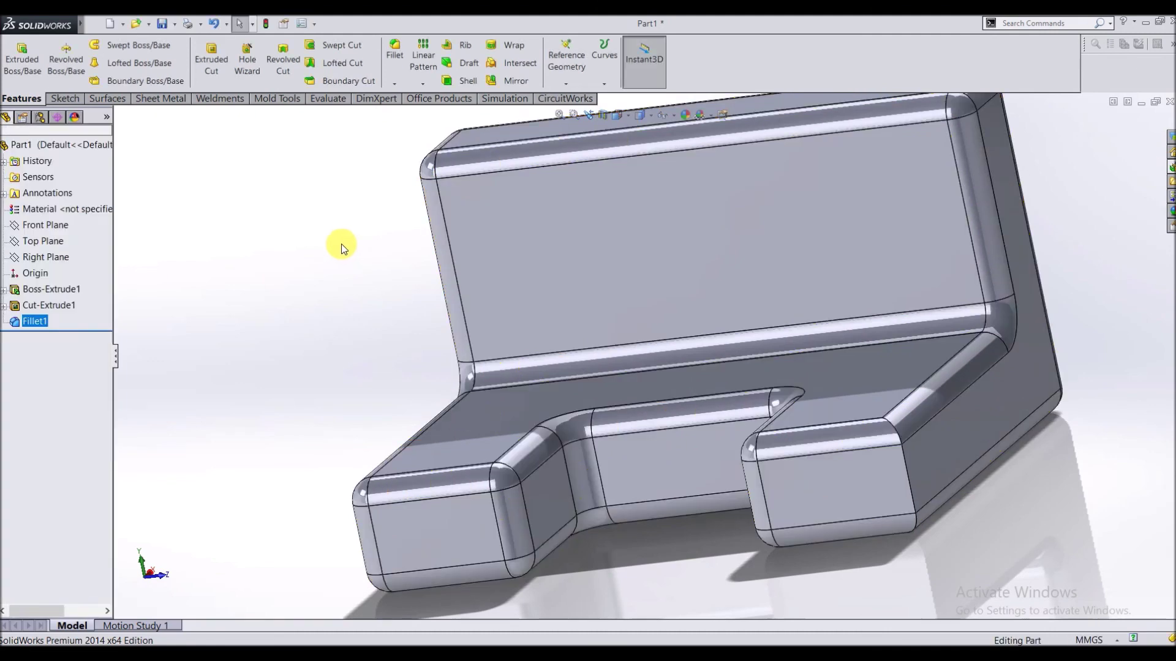
Step: Examine the filleted bracket from its back and notched sides
scroll(344, 247, "up", 3)
middle_click_drag(350, 255, 179, 428)
scroll(402, 286, "up", 3)
scroll(598, 367, "down", 5)
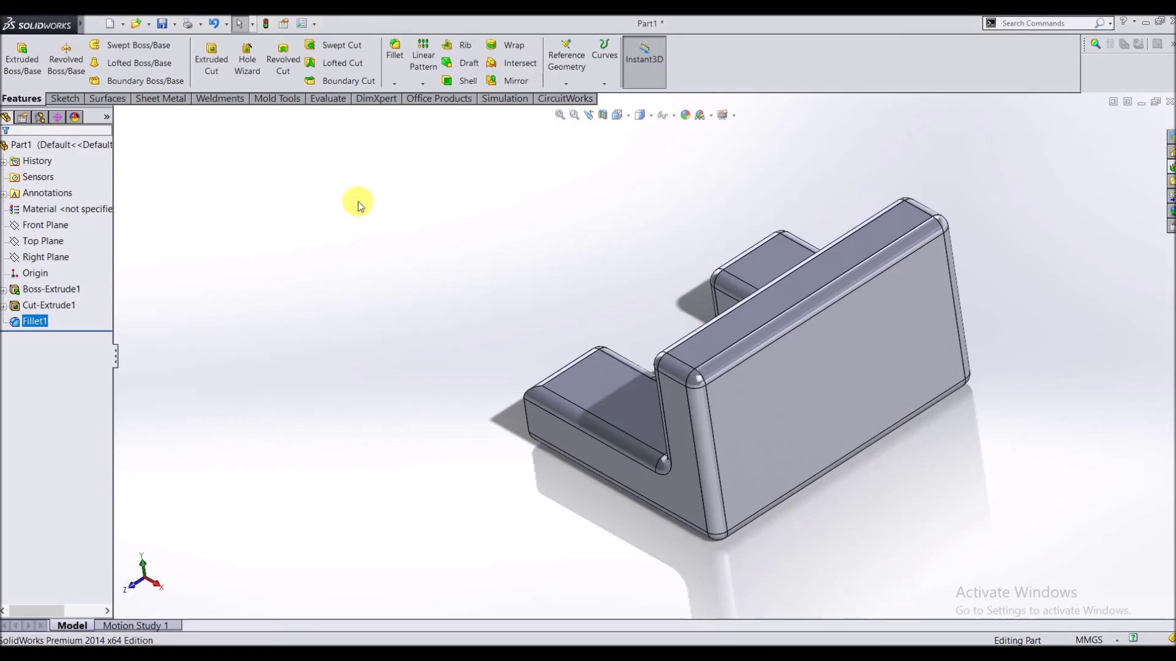
middle_click_drag(357, 205, 496, 241)
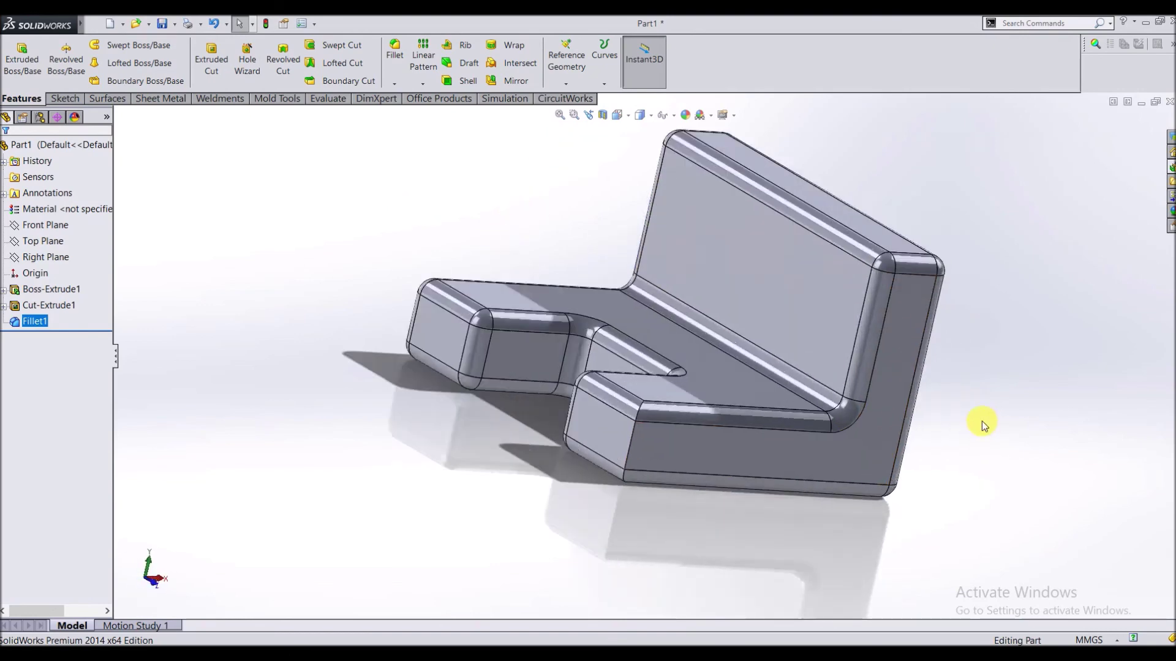
scroll(982, 420, "down", 2)
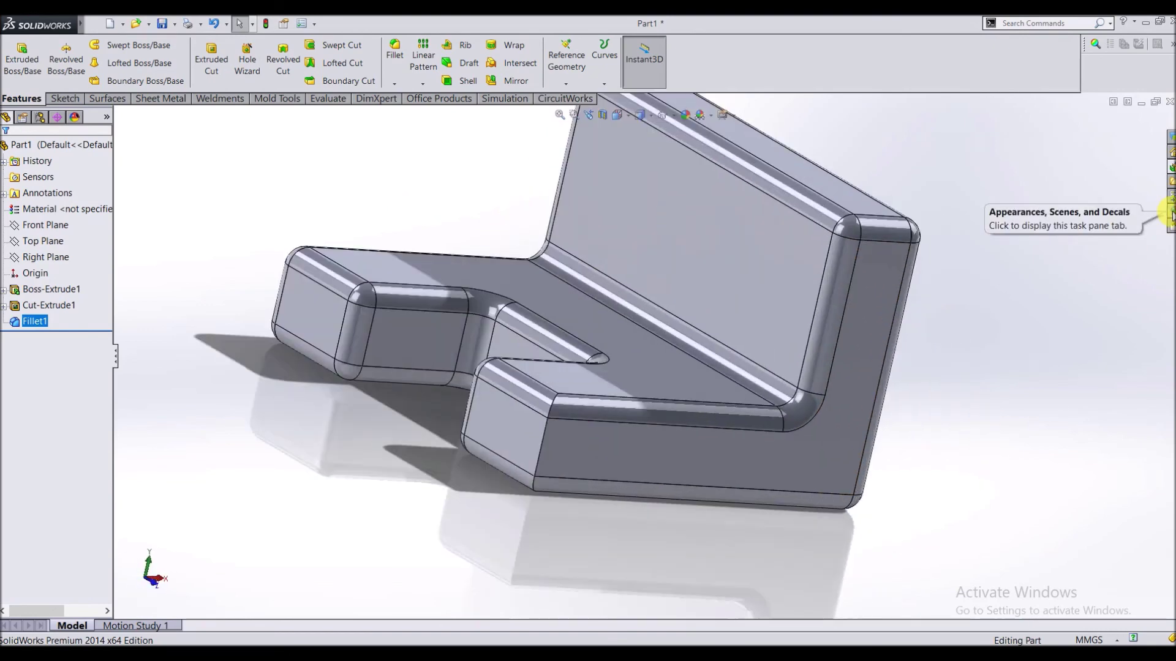
Step: Open the appearance library and display the High Gloss plastic appearances
left_click(1171, 212)
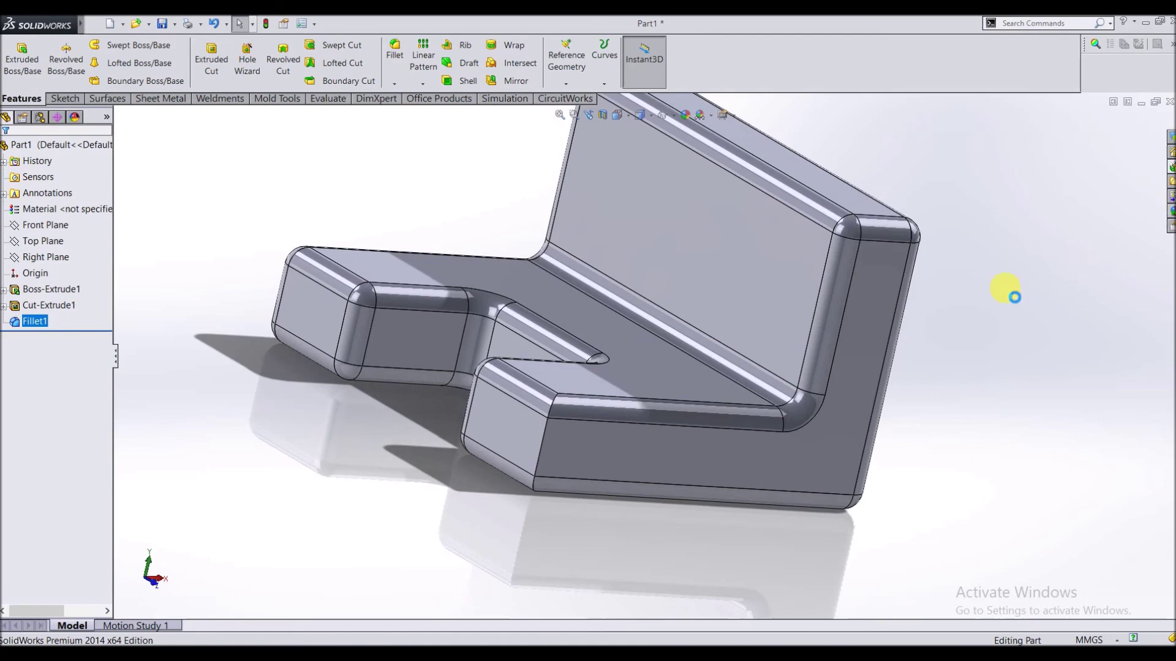
scroll(649, 349, "up", 5)
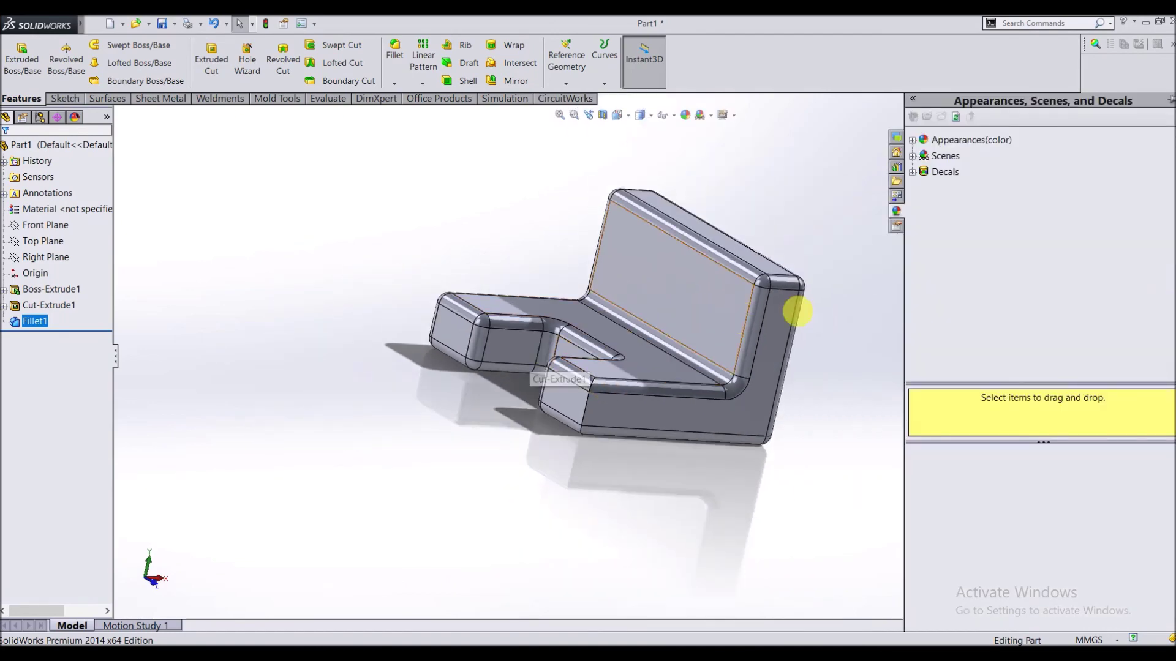
scroll(855, 266, "down", 3)
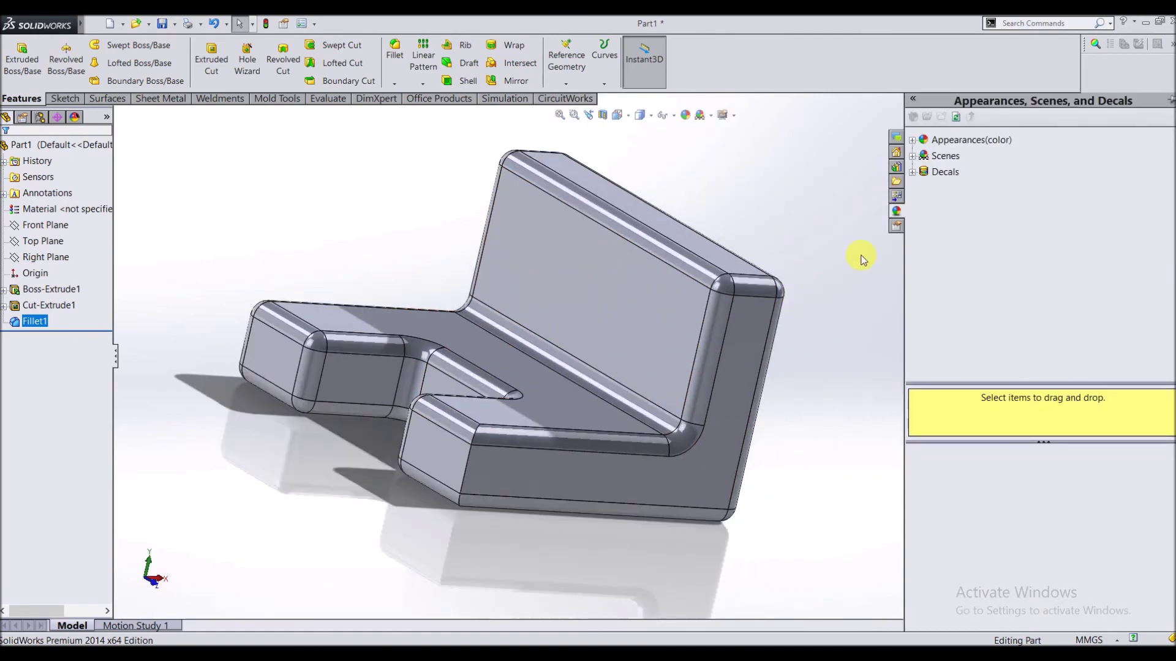
left_click(913, 139)
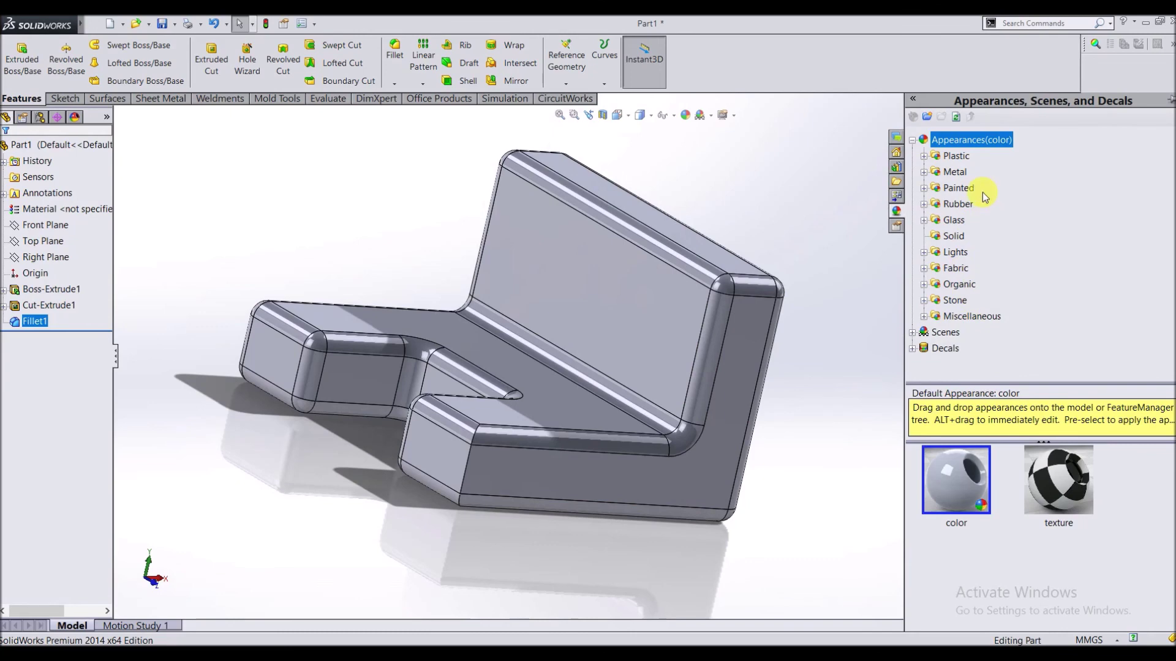
left_click(924, 156)
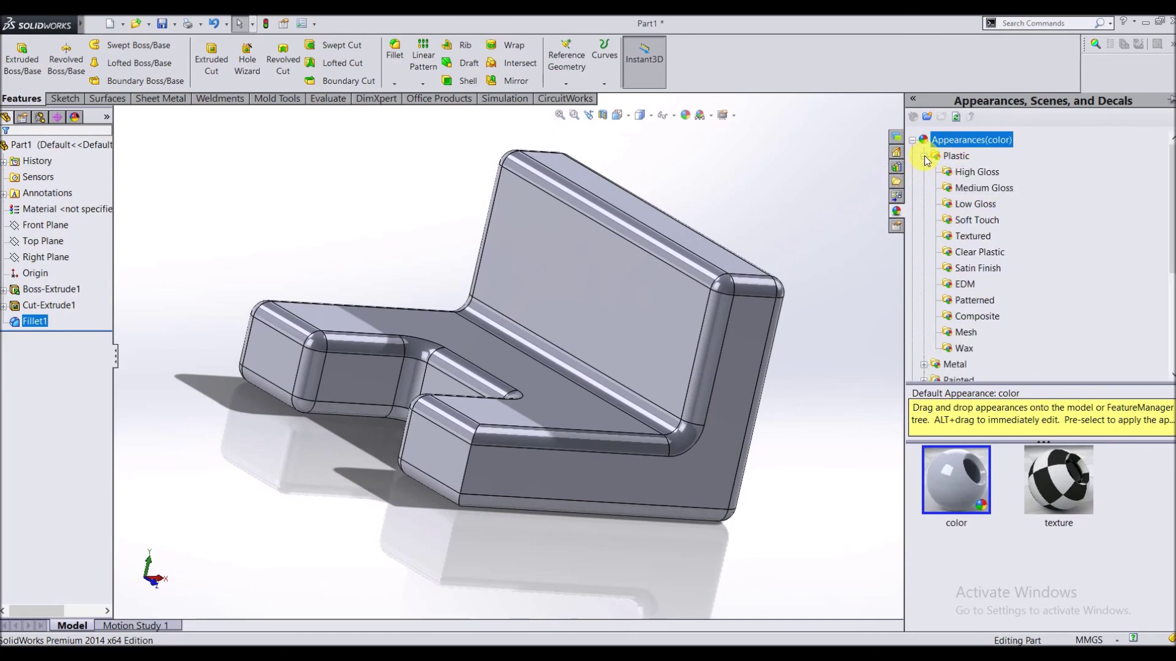
left_click(977, 174)
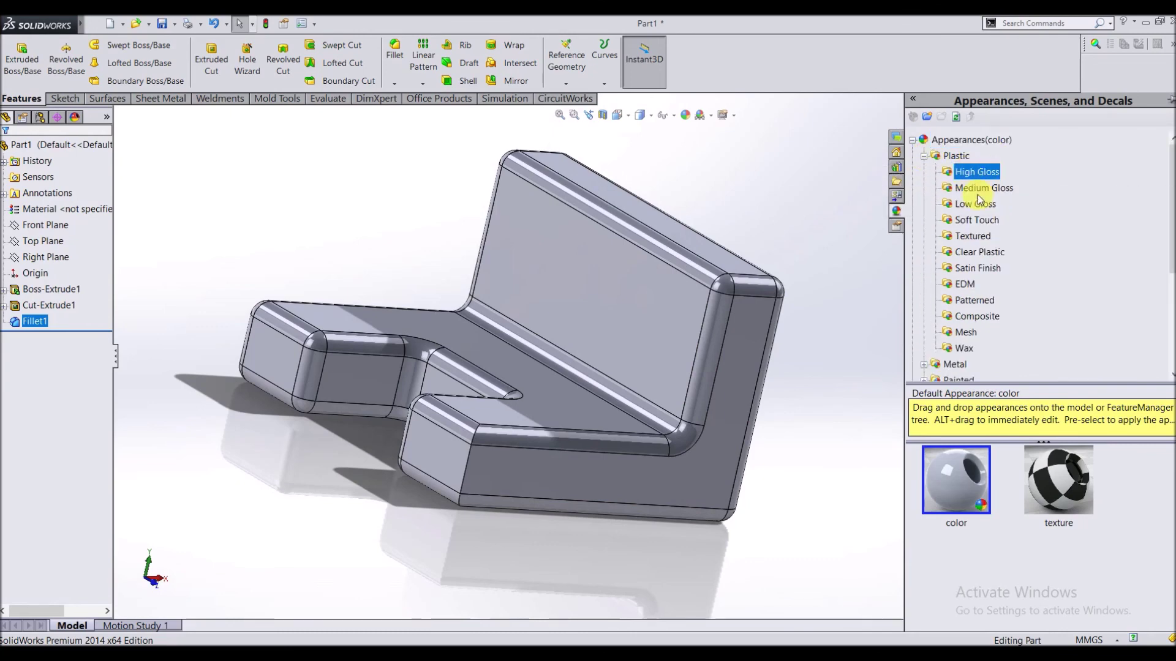
left_click_drag(978, 176, 280, 310)
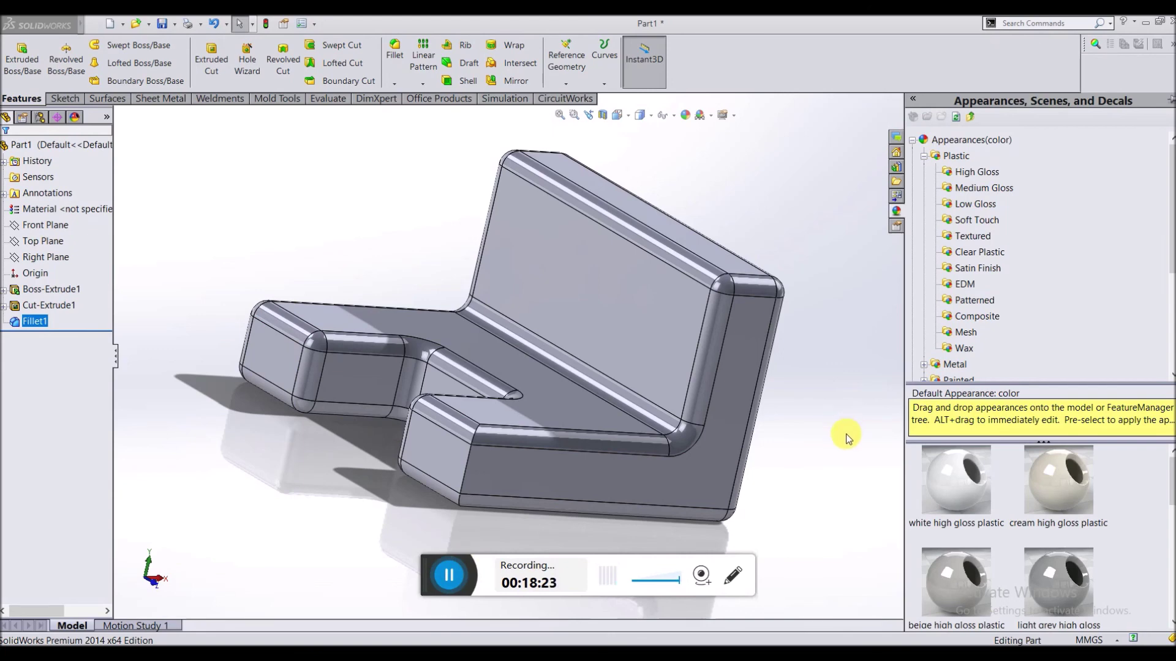
left_click(995, 171)
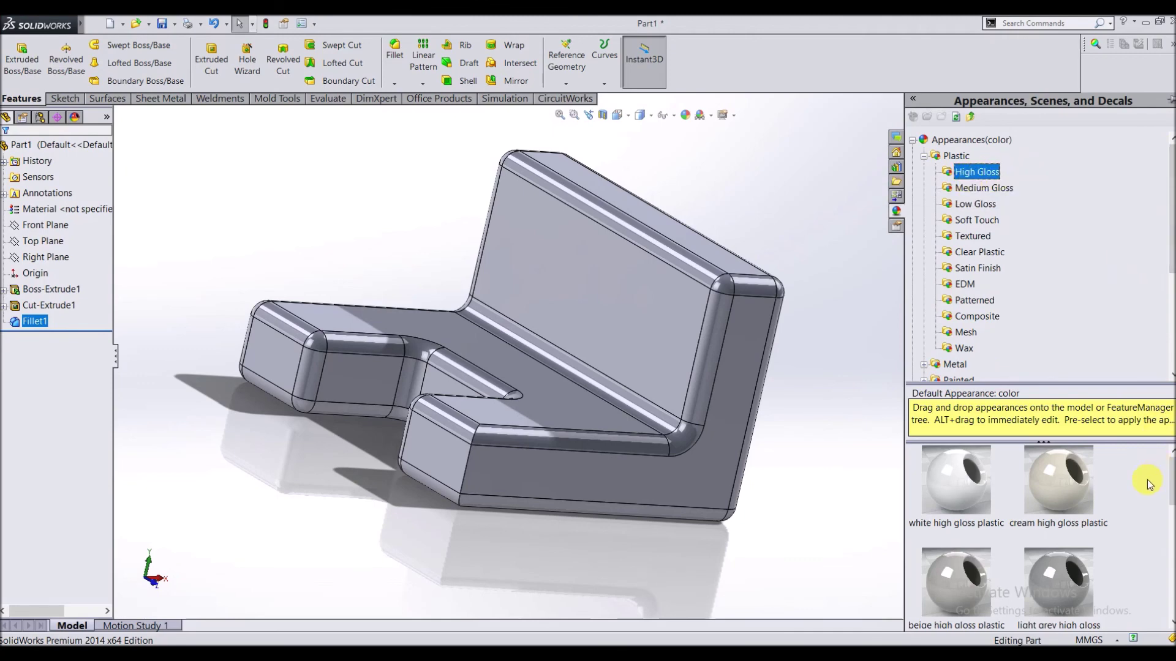
Step: Apply the blue high gloss plastic appearance to the bracket's whole body
scroll(1149, 481, "down", 2)
scroll(1148, 479, "down", 3)
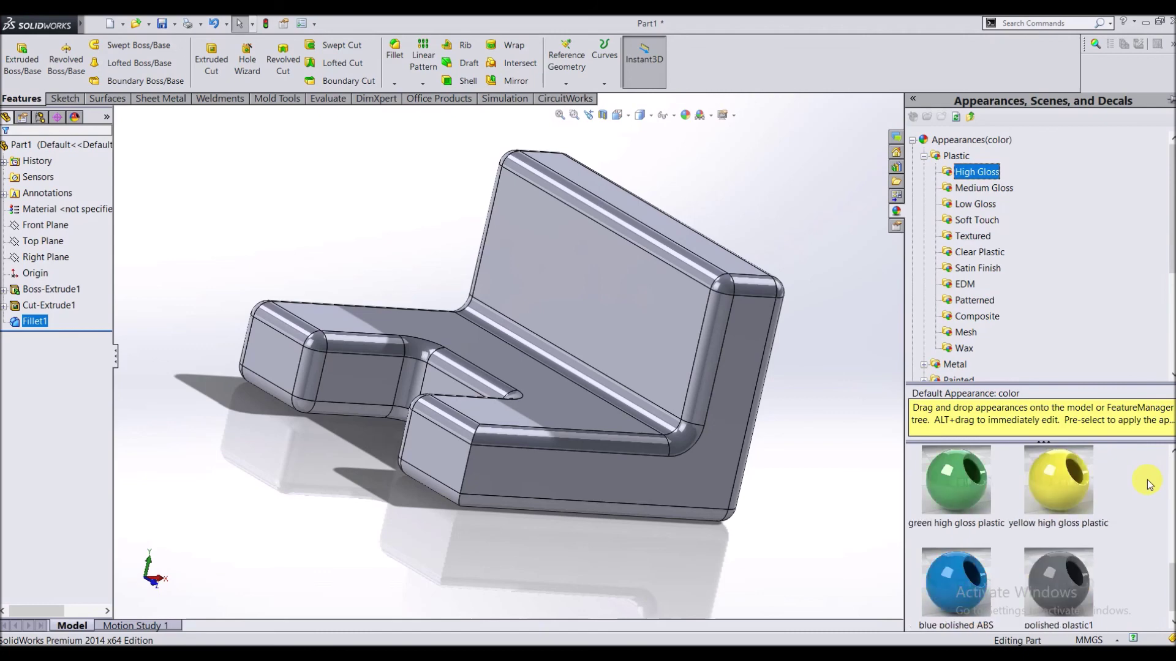
scroll(1149, 484, "up", 1)
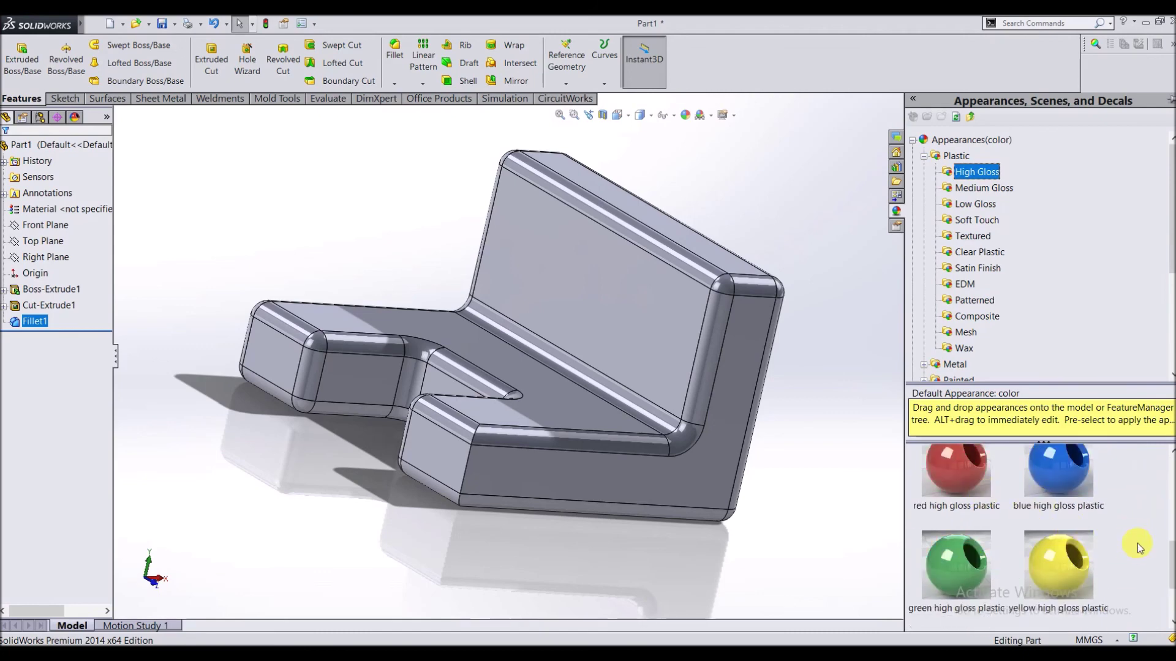
scroll(1137, 542, "up", 2)
scroll(1137, 542, "down", 2)
left_click(1067, 484)
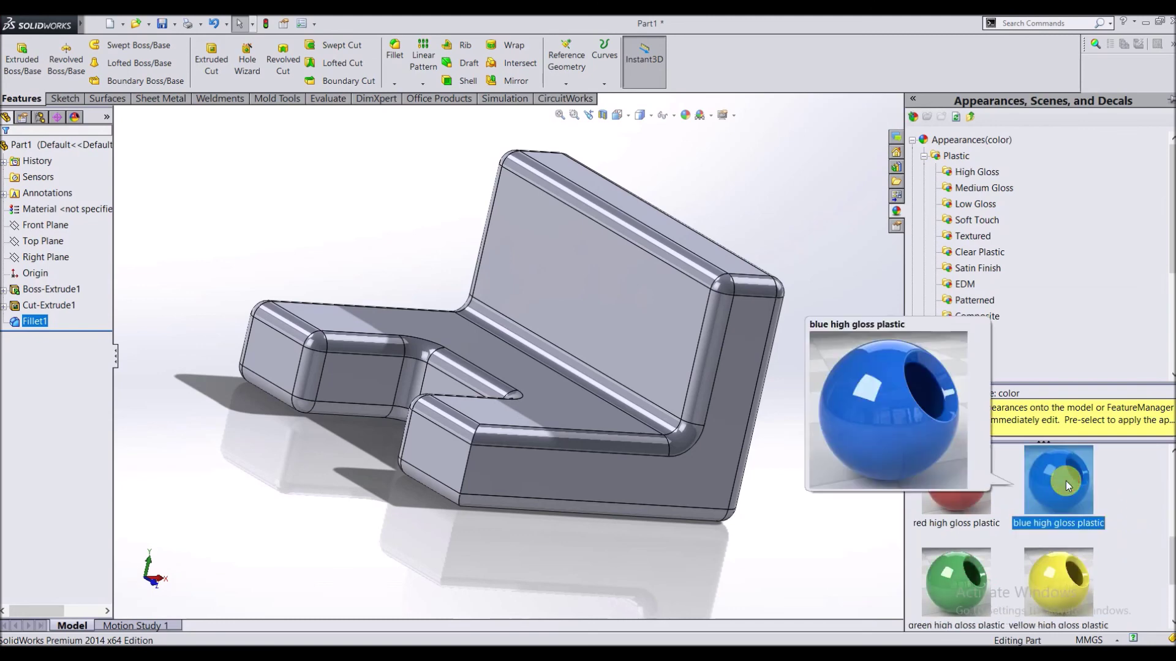
left_click_drag(1067, 480, 587, 398)
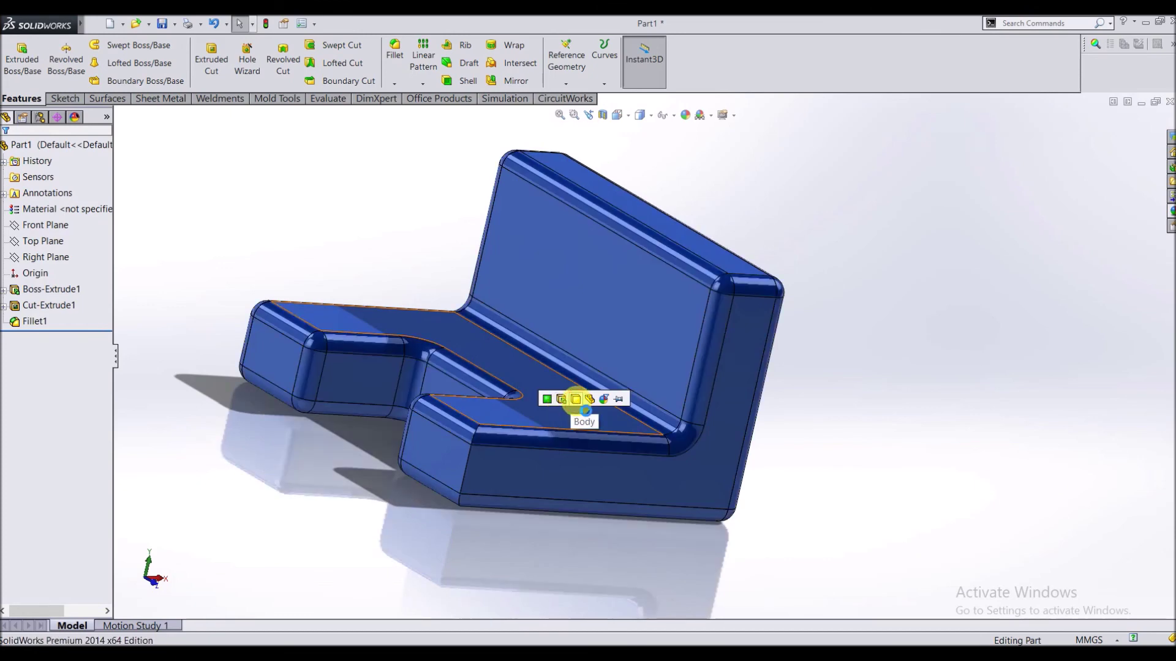
left_click(575, 402)
Step: Inspect the coloured bracket from several angles and zoom levels
middle_click_drag(853, 262, 816, 366)
middle_click_drag(648, 381, 772, 358)
scroll(771, 359, "down", 2)
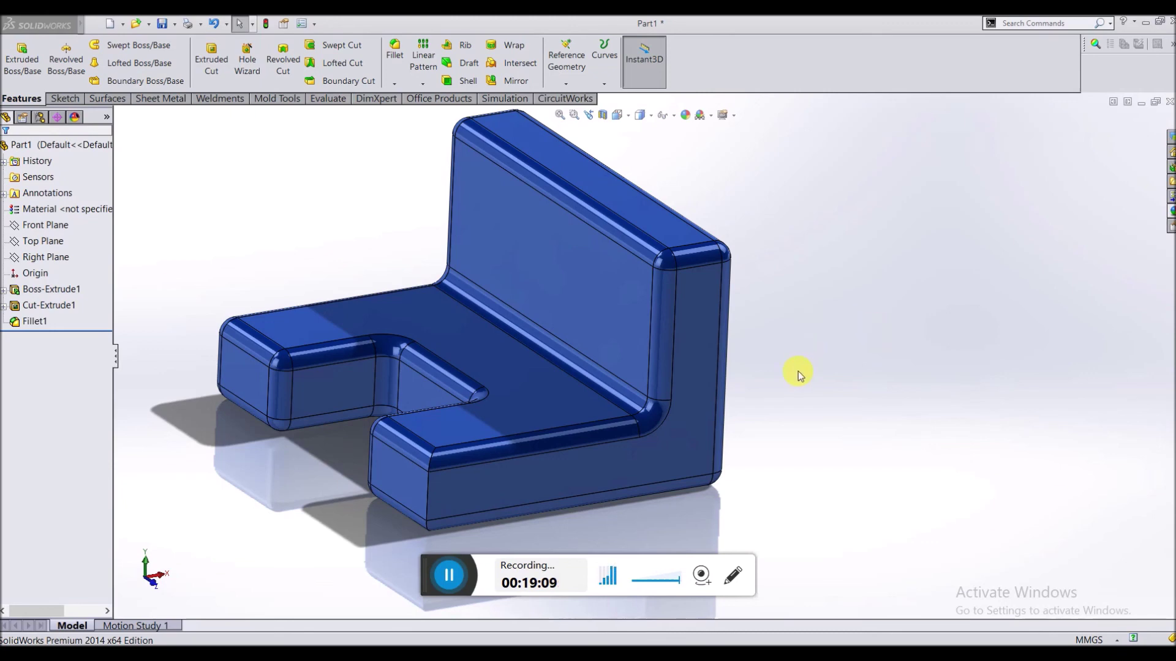
scroll(798, 371, "down", 1)
scroll(799, 371, "up", 3)
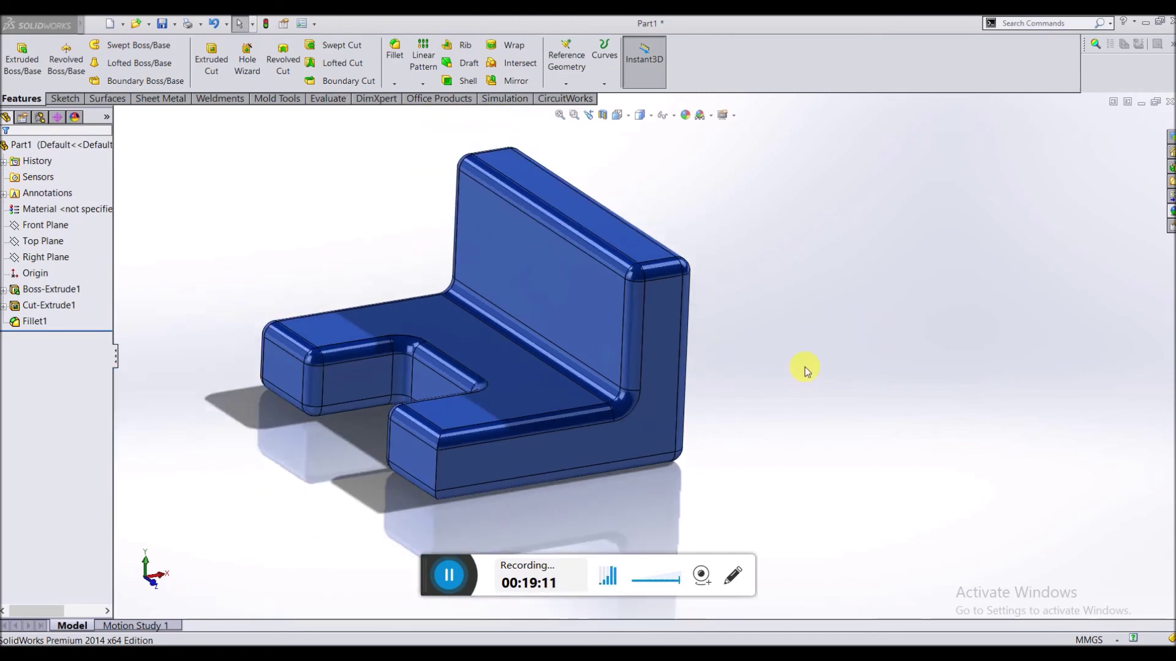
middle_click_drag(806, 366, 832, 398)
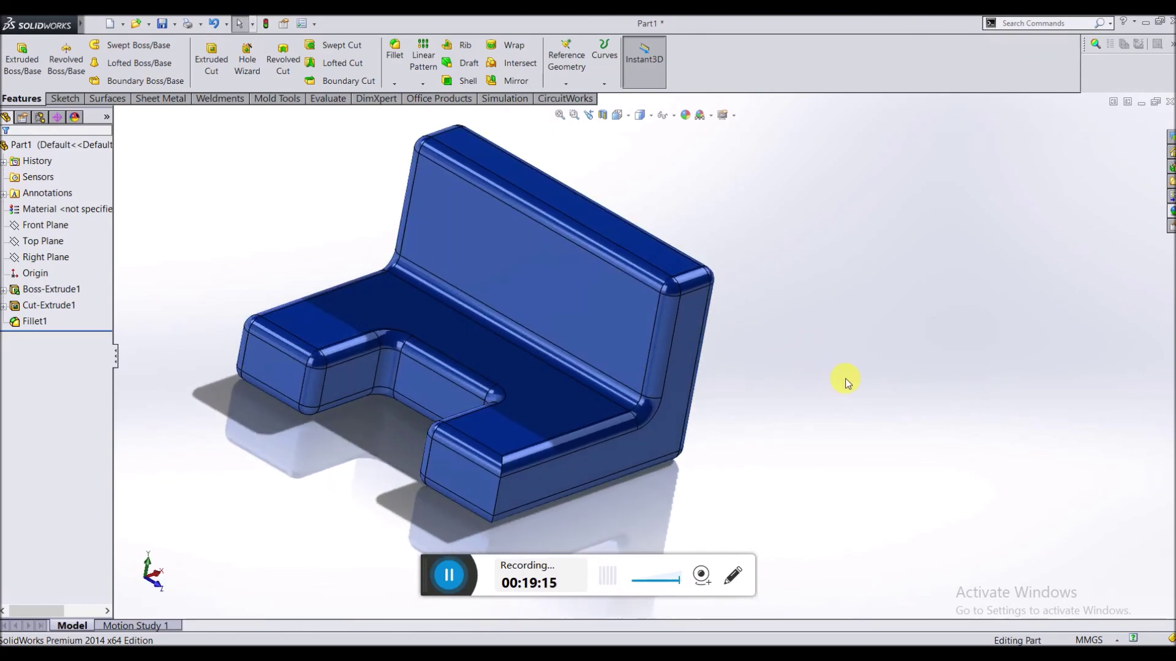